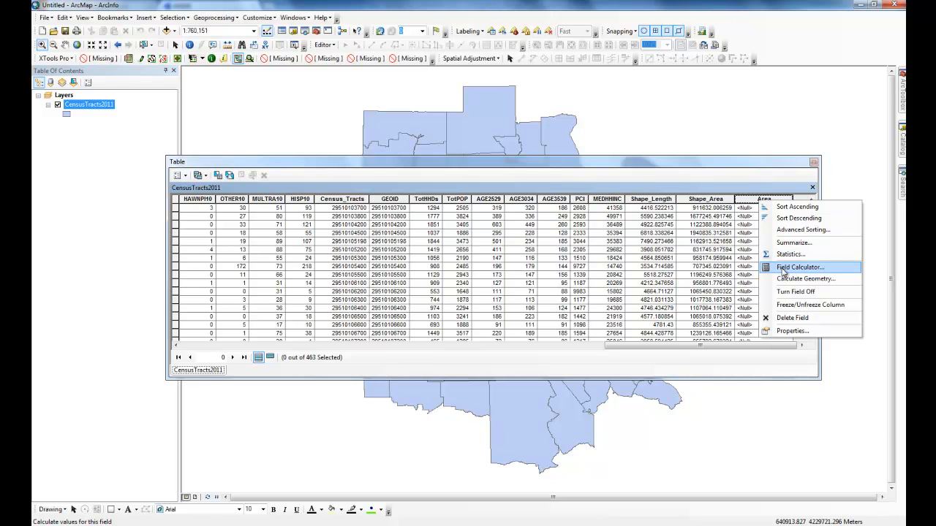
Step: Calculate the Area field's geometry as area in Square Miles US, using the data source's coordinate system
left_click(802, 278)
left_click(455, 294)
left_click(455, 294)
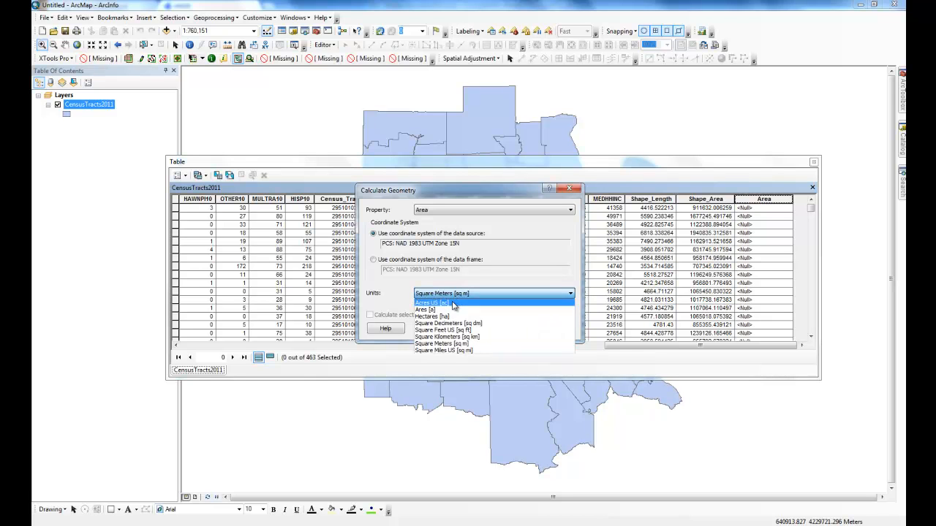
left_click(448, 351)
left_click(505, 329)
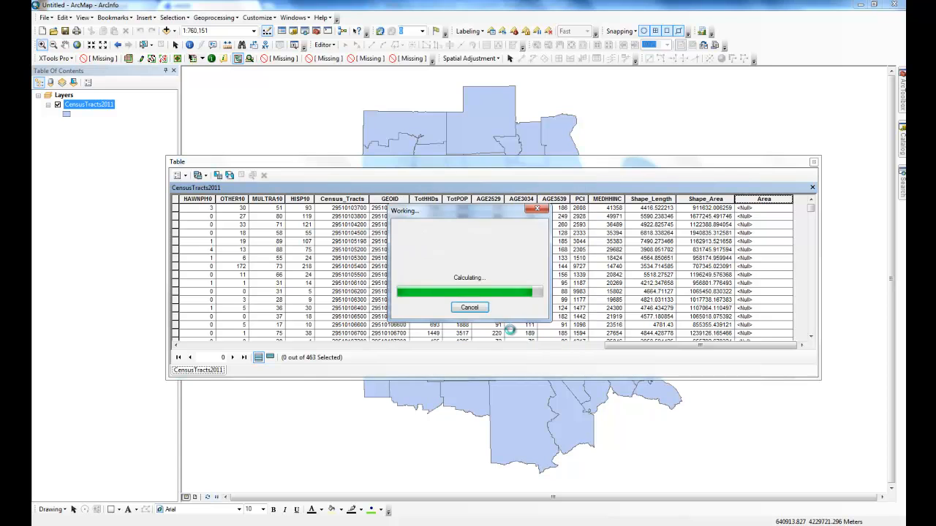
Step: Add a Long Integer field named AggInc to the CensusTracts2011 attribute table
left_click(177, 176)
left_click(209, 250)
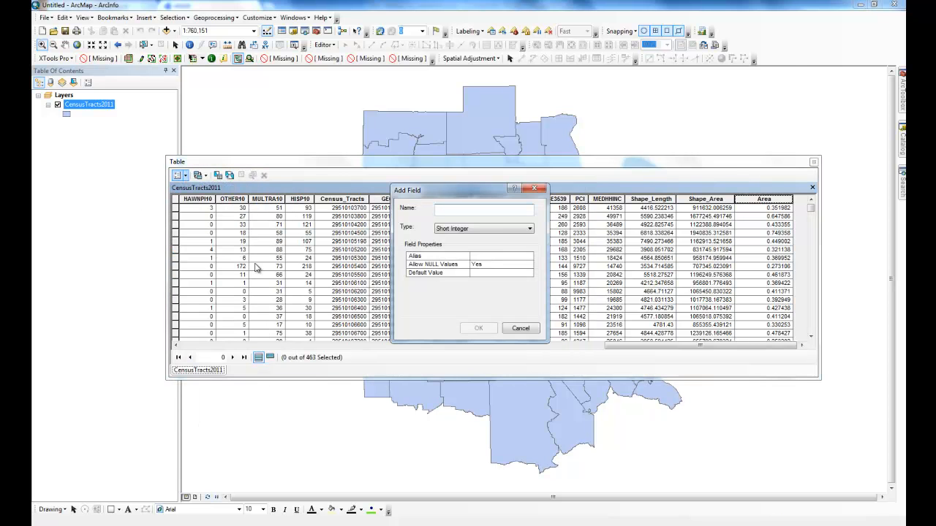
type("Pop")
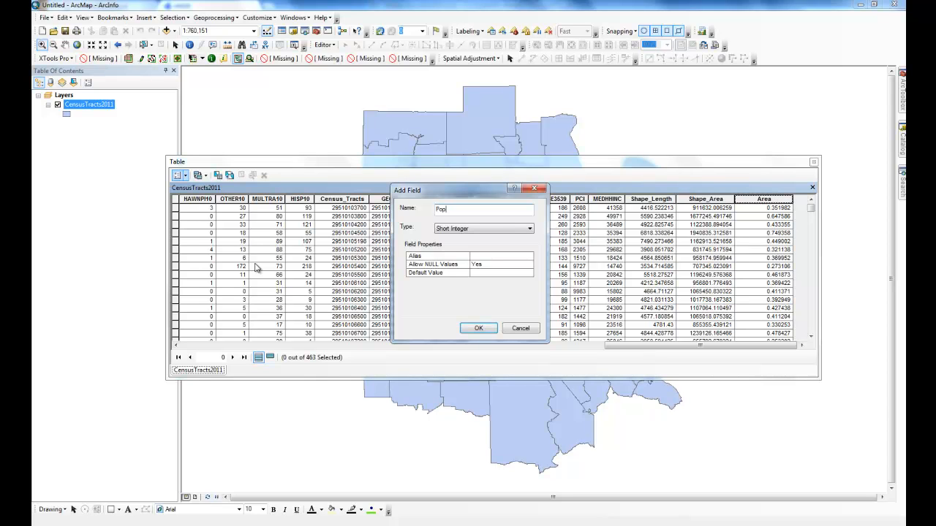
key("BackSpace")
key("BackSpace")
key("BackSpace")
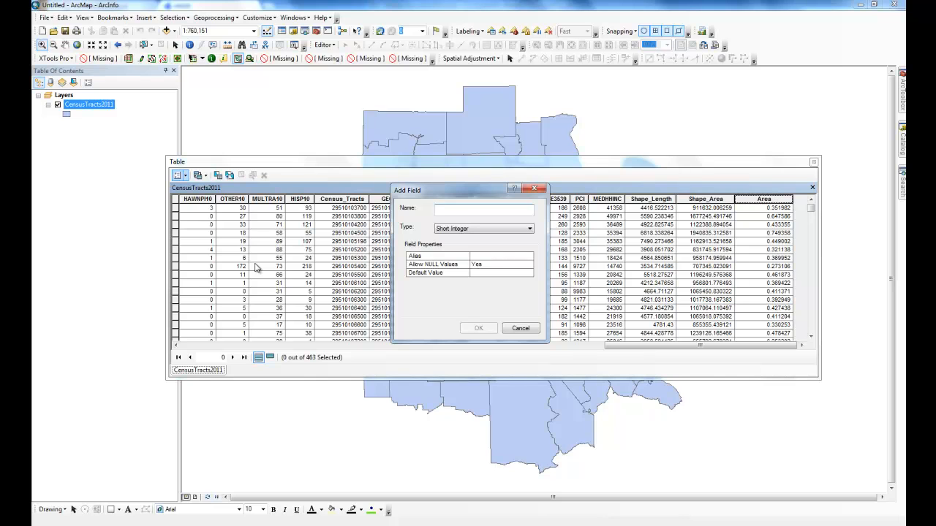
type("AggInc")
left_click(481, 230)
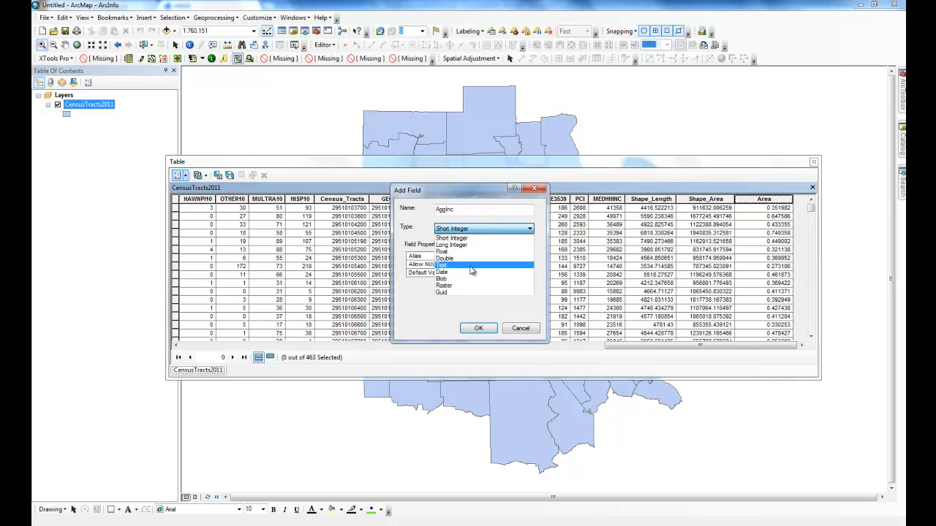
left_click(468, 245)
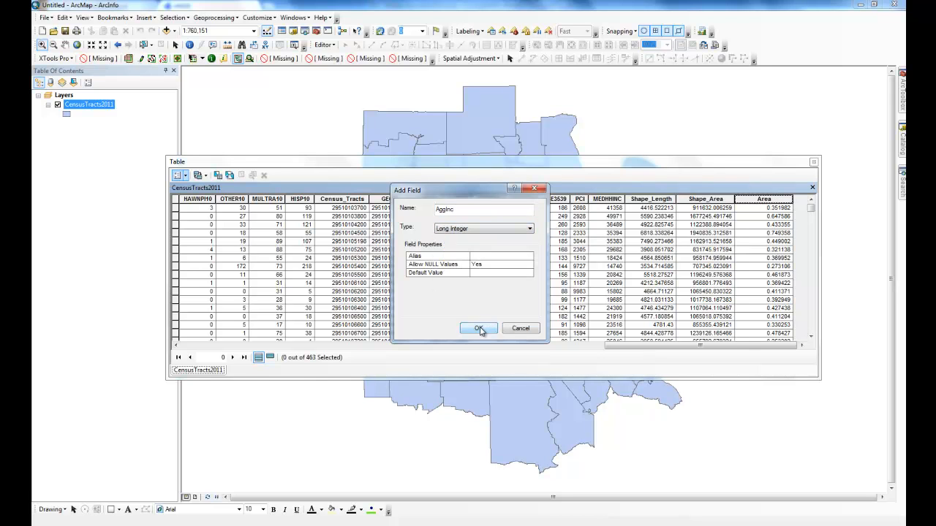
left_click(480, 330)
Step: Calculate the AggInc field with the Field Calculator as [TotPOP] * [PCI]
left_click(798, 345)
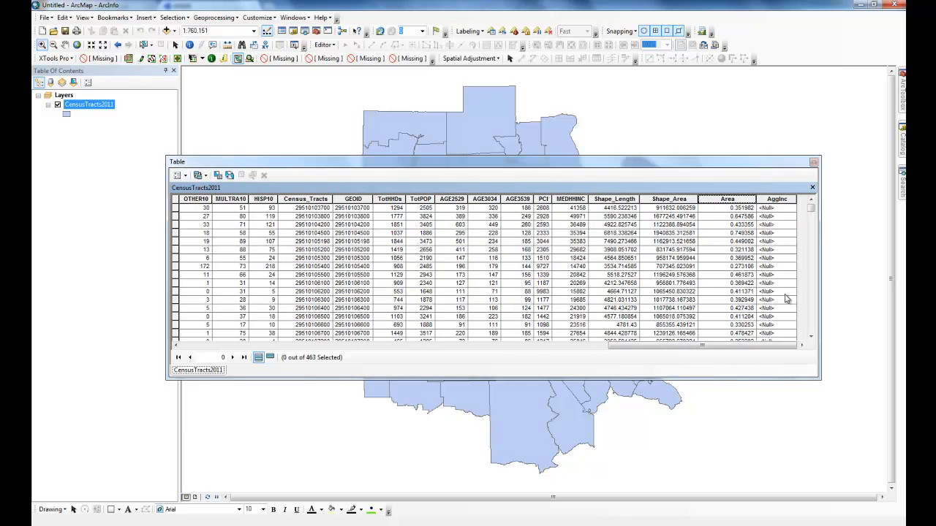
right_click(764, 196)
left_click(807, 268)
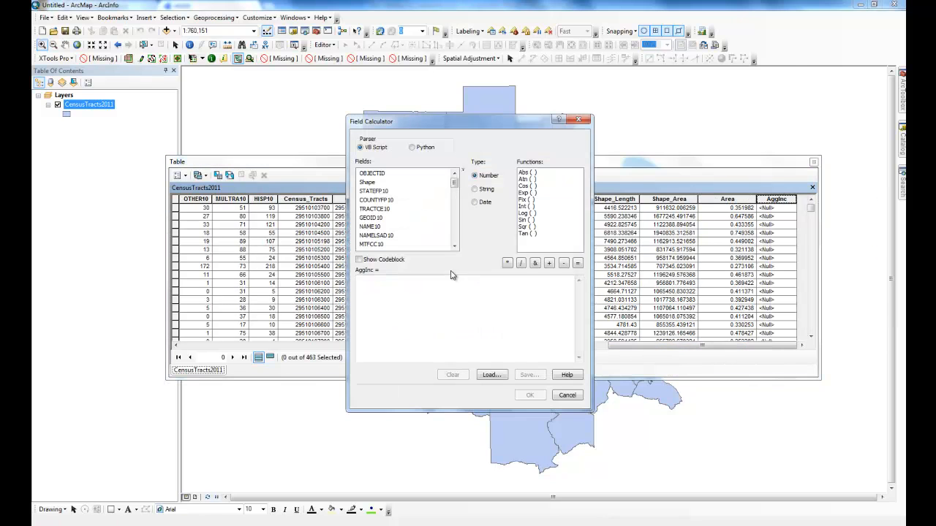
left_click_drag(454, 183, 454, 242)
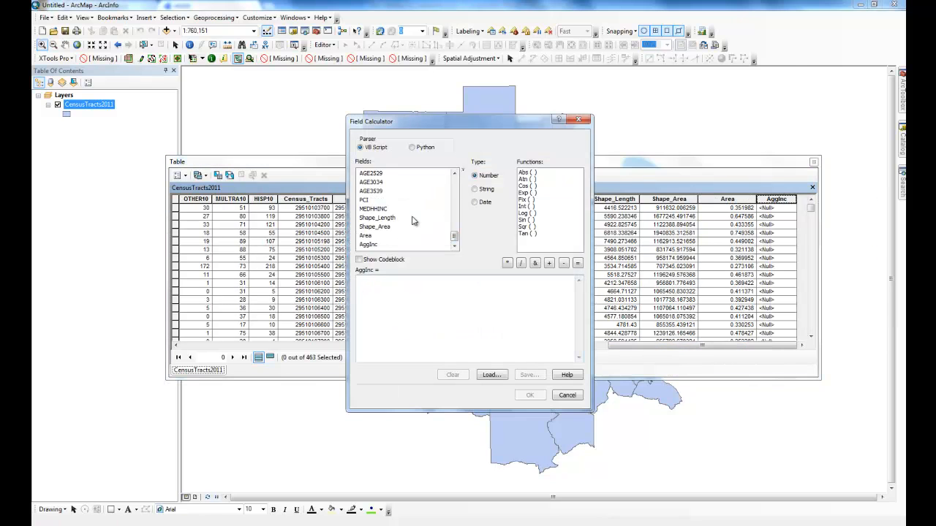
scroll(420, 222, "up", 2)
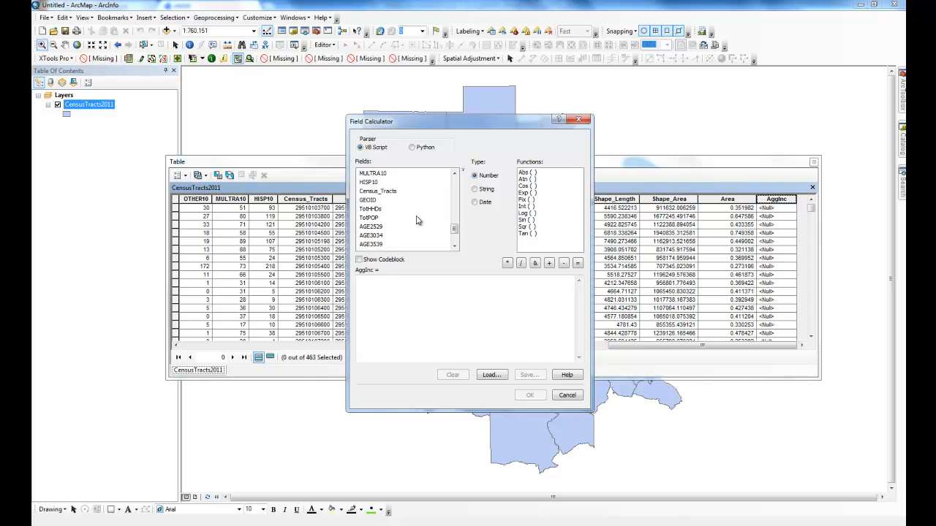
double_click(369, 217)
left_click(507, 263)
left_click(454, 245)
double_click(366, 245)
left_click(530, 394)
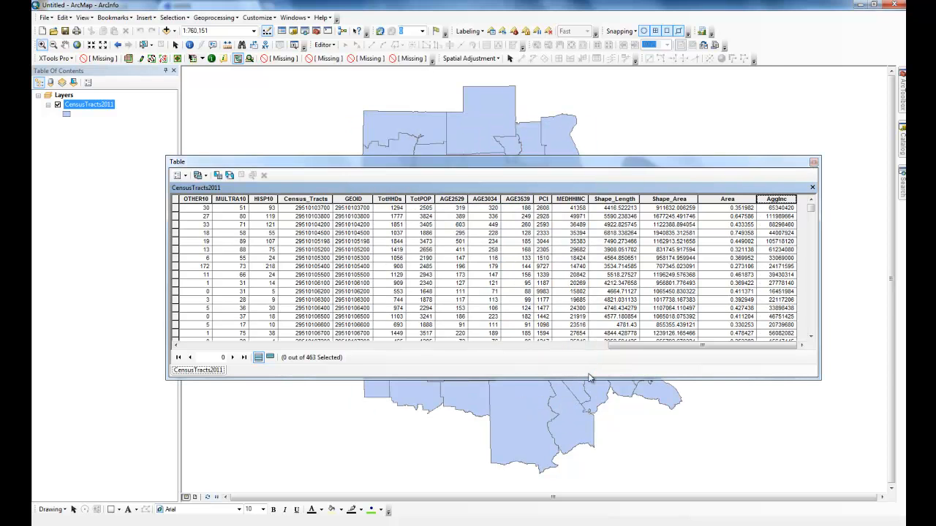
Step: Add a Float field named PopDensity to the CensusTracts2011 attribute table
left_click(178, 175)
left_click(234, 252)
type("I")
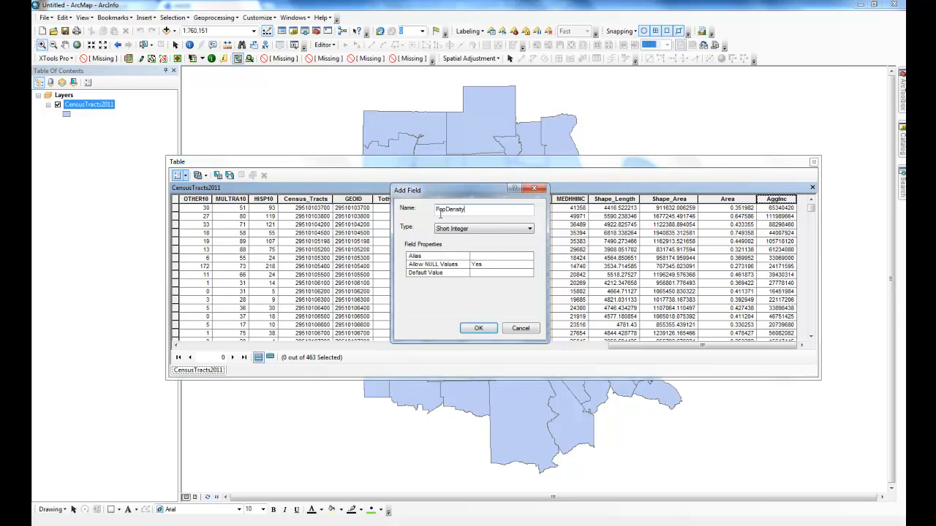
left_click(449, 229)
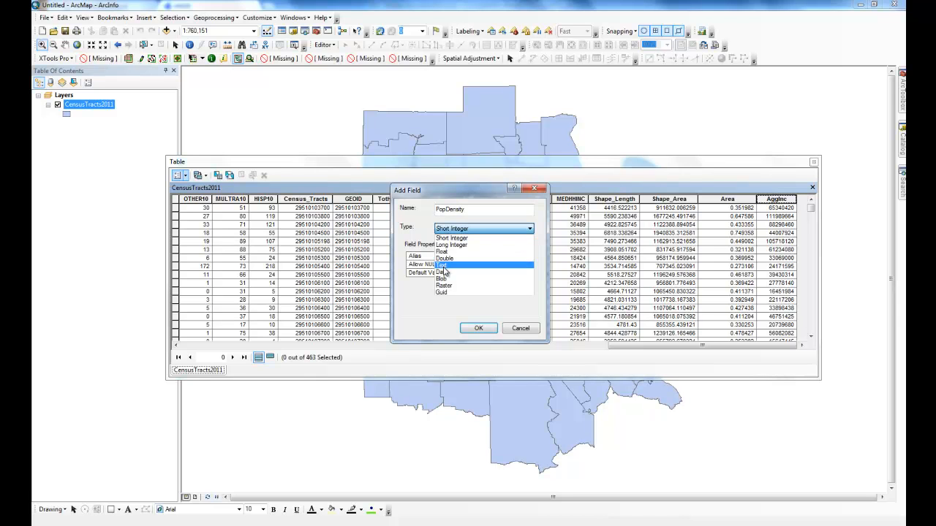
left_click(443, 258)
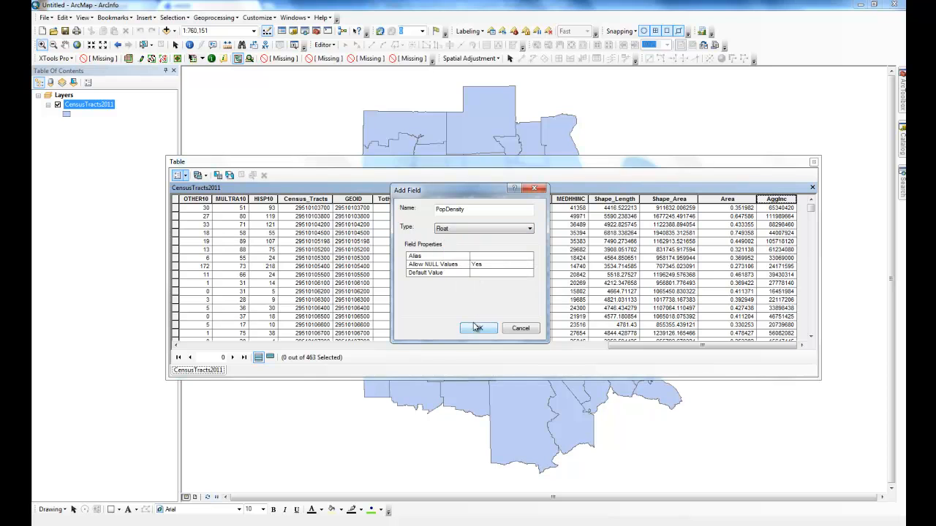
left_click(478, 329)
Step: Add a Float field named IncDensity to the CensusTracts2011 attribute table
left_click(177, 176)
left_click(213, 248)
type("P")
key("BackSpace")
key("BackSpace")
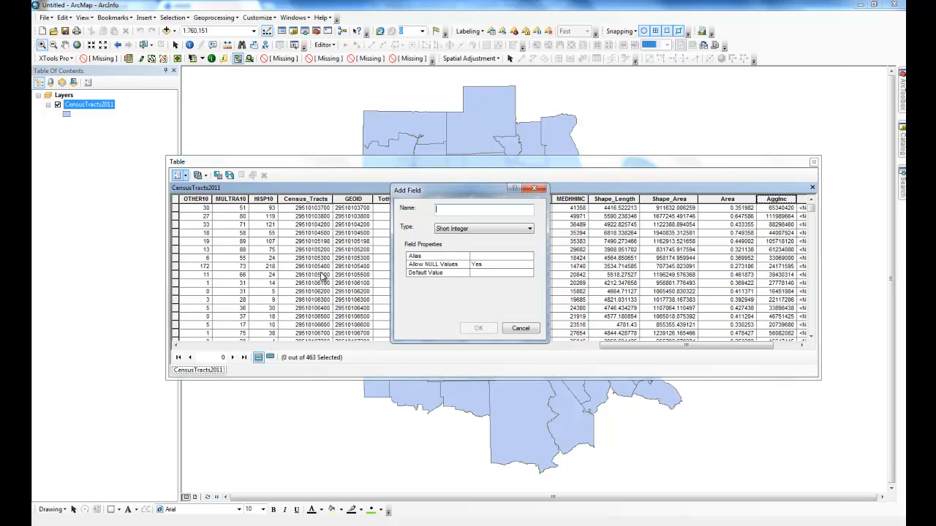
type("IncDensity")
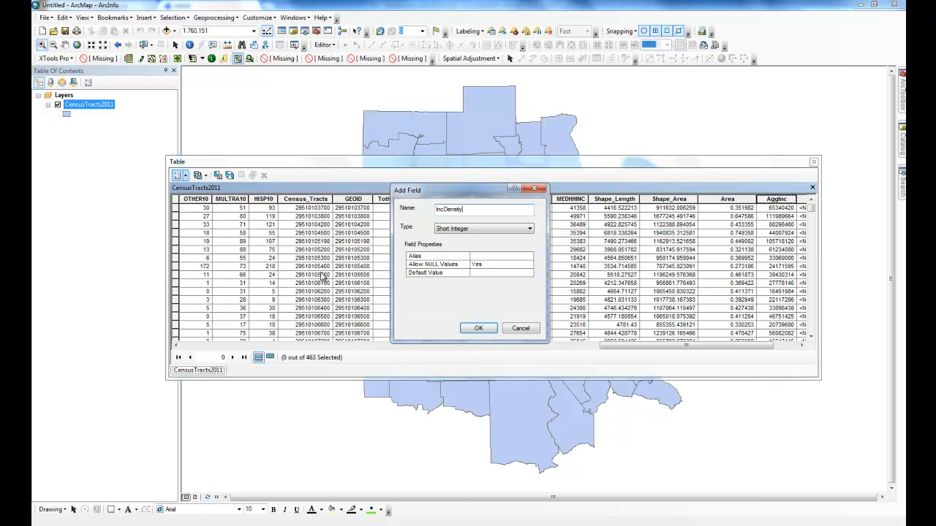
left_click(448, 231)
left_click(451, 251)
left_click(483, 329)
left_click_drag(657, 346, 722, 340)
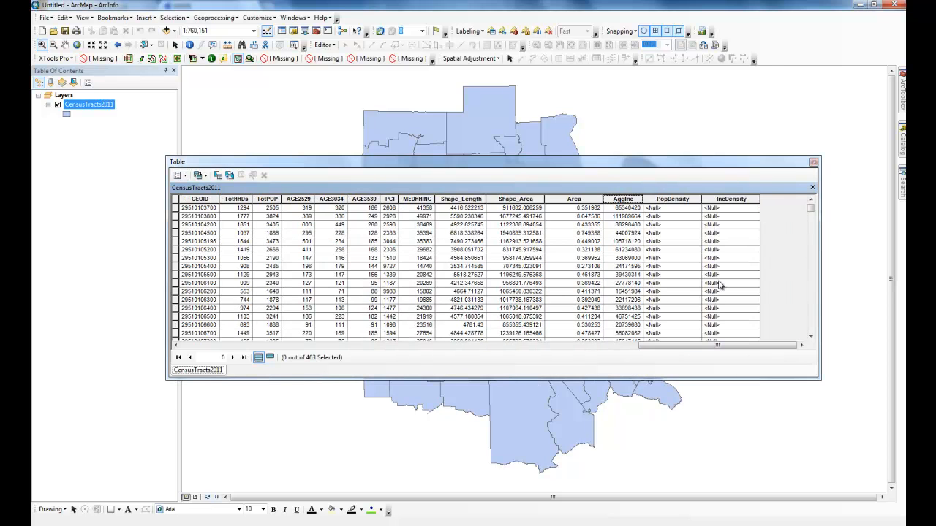
right_click(667, 203)
left_click(689, 278)
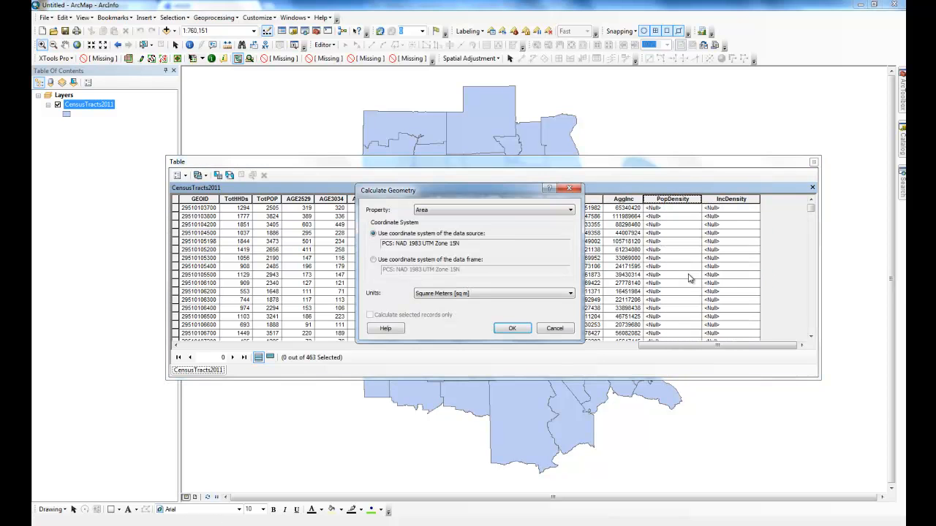
key("Escape")
Step: Open the Field Calculator for the PopDensity field and clear the leftover expression
right_click(670, 200)
left_click(695, 266)
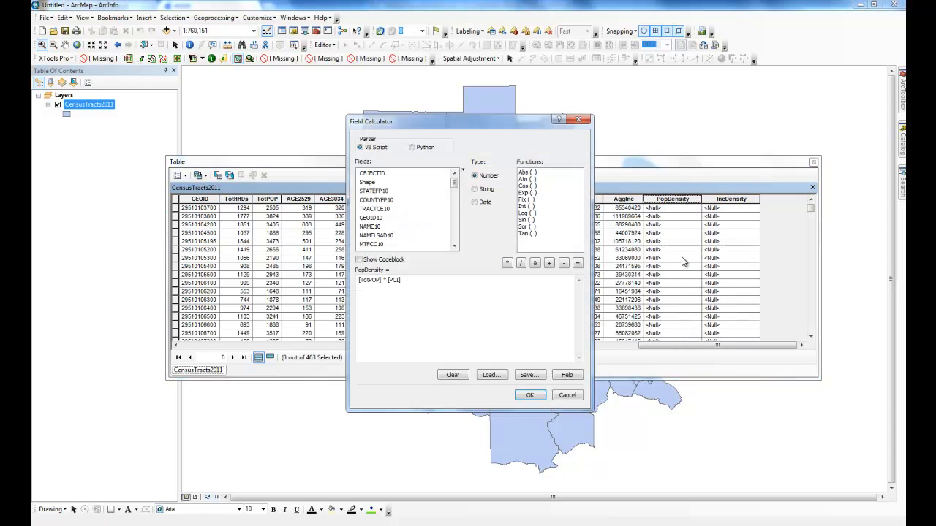
left_click_drag(406, 280, 284, 266)
key("Delete")
left_click_drag(454, 183, 440, 268)
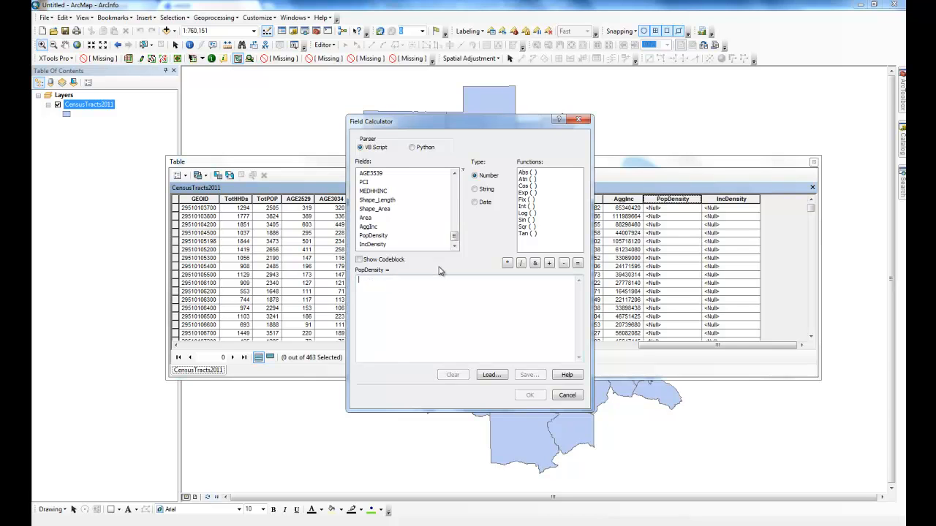
double_click(369, 227)
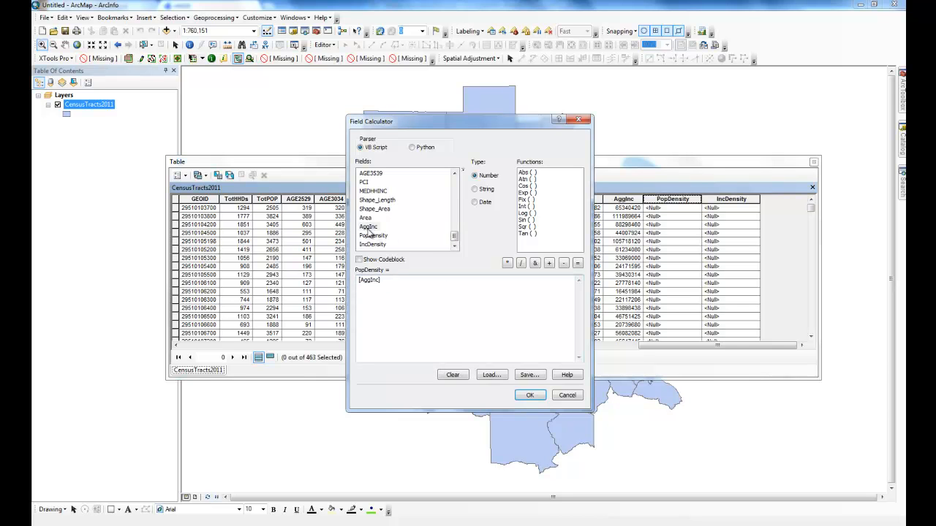
left_click_drag(418, 280, 357, 281)
key("Delete")
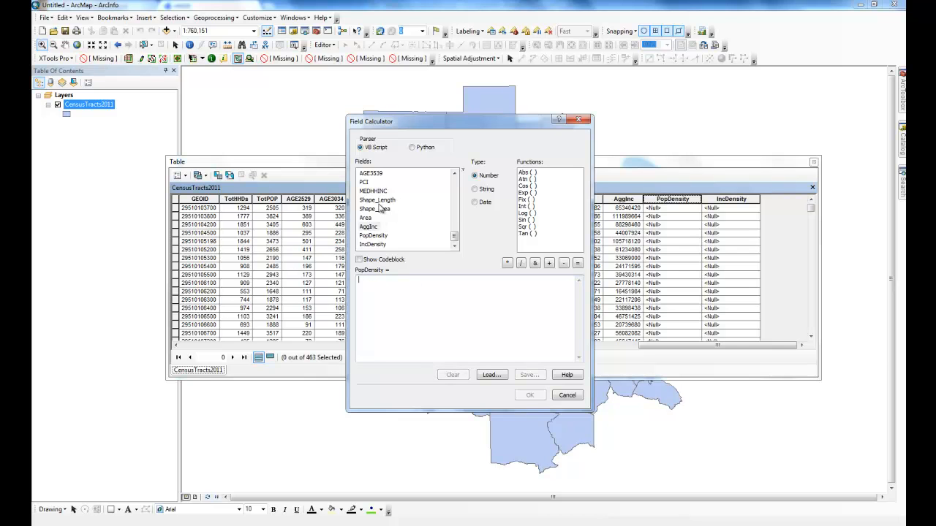
Step: Calculate the PopDensity field as [TotPOP] / [Area]
scroll(452, 175, "up", 4)
double_click(369, 182)
left_click(520, 262)
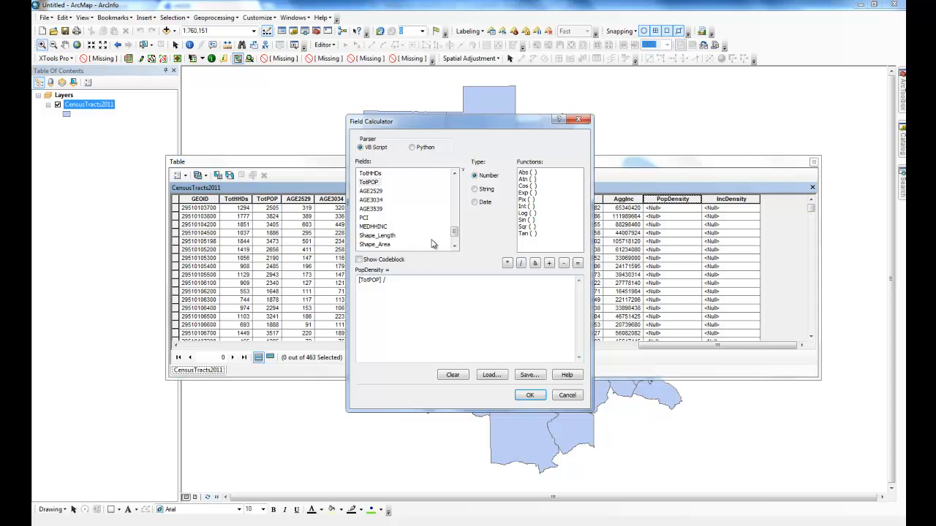
left_click(454, 247)
double_click(366, 244)
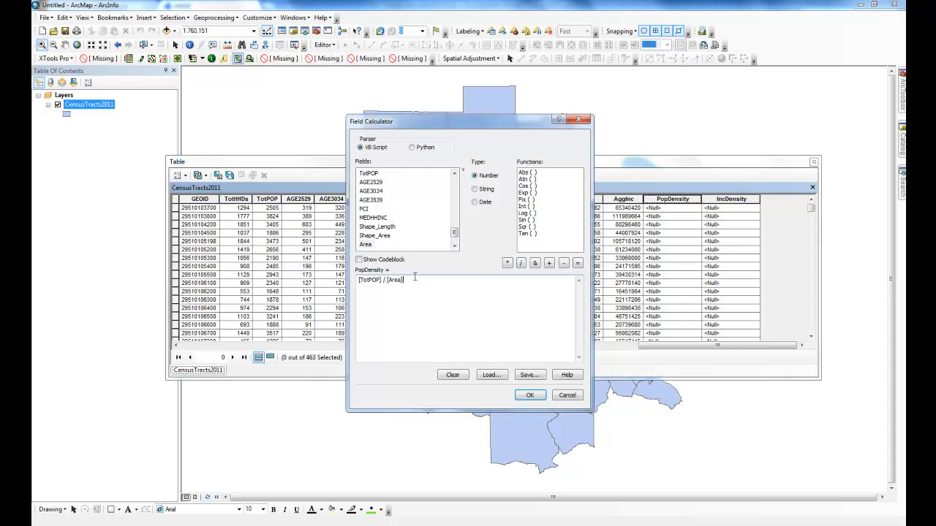
left_click(528, 395)
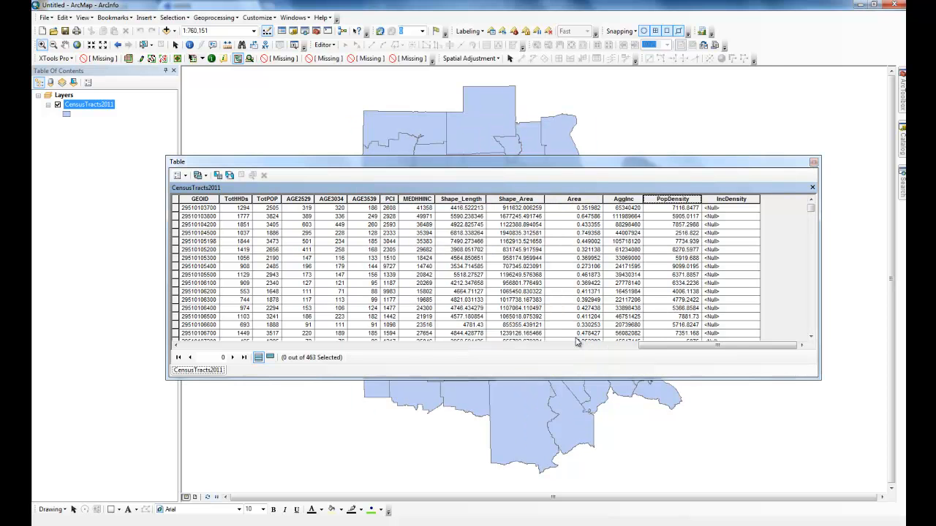
Step: Calculate the IncDensity field with the Field Calculator as [AggInc] / [Area], replacing TotPOP in the leftover expression
right_click(733, 202)
left_click(759, 265)
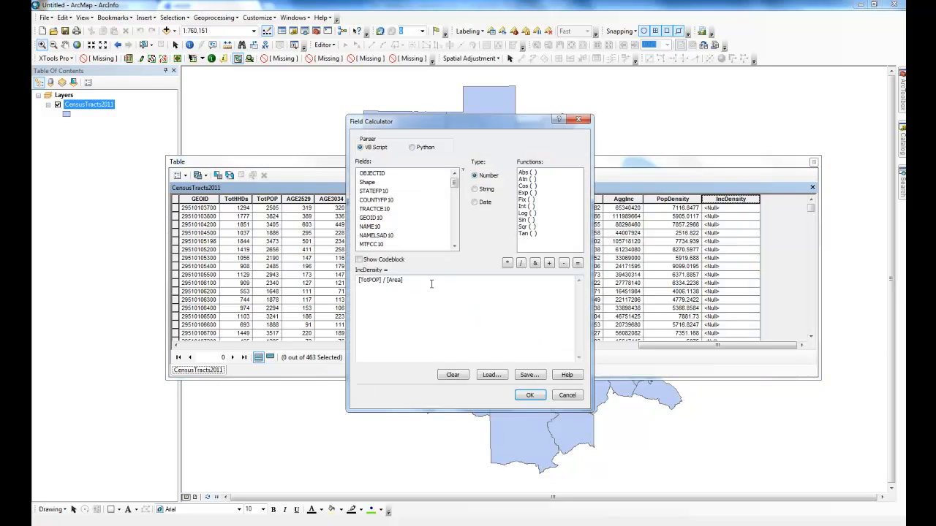
double_click(369, 280)
key("Delete")
left_click_drag(455, 179, 454, 238)
double_click(371, 227)
left_click(527, 395)
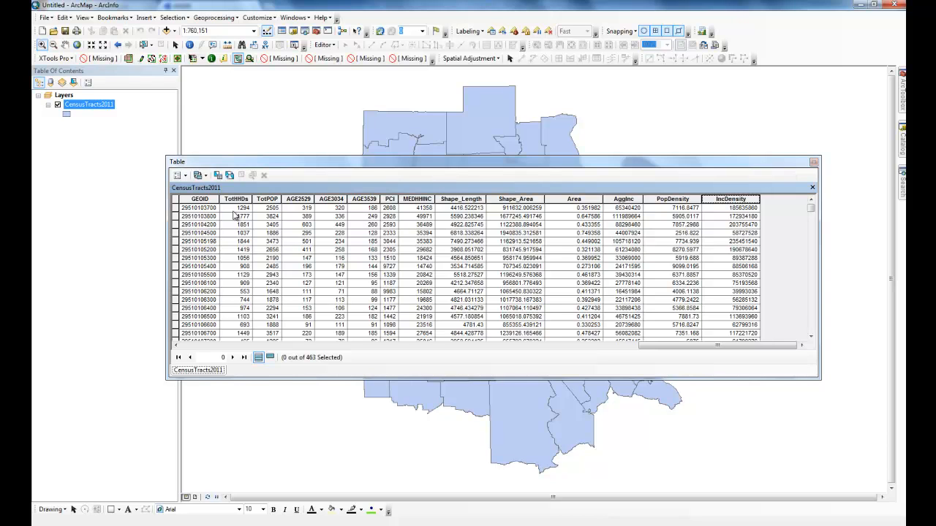
Step: Add a Long Integer field named TargetPop to the CensusTracts2011 attribute table
left_click(177, 175)
left_click(216, 248)
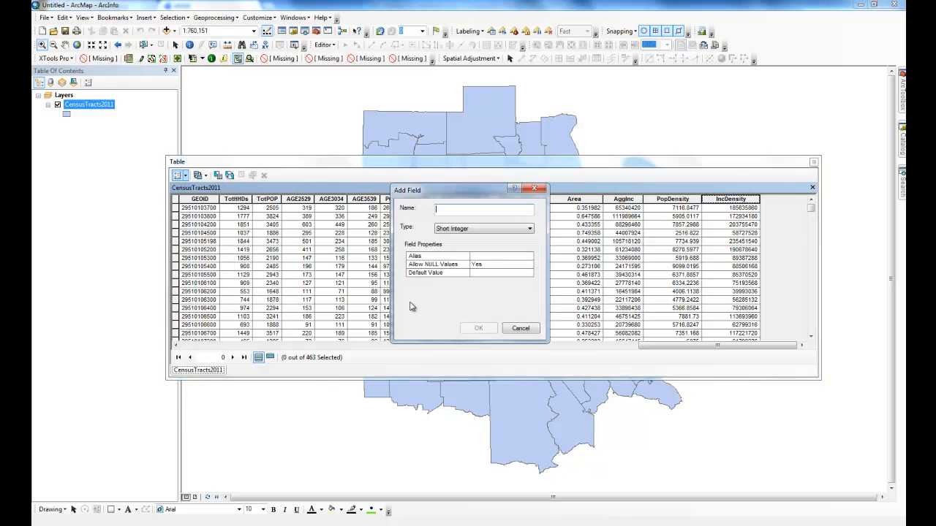
type("TargetPop")
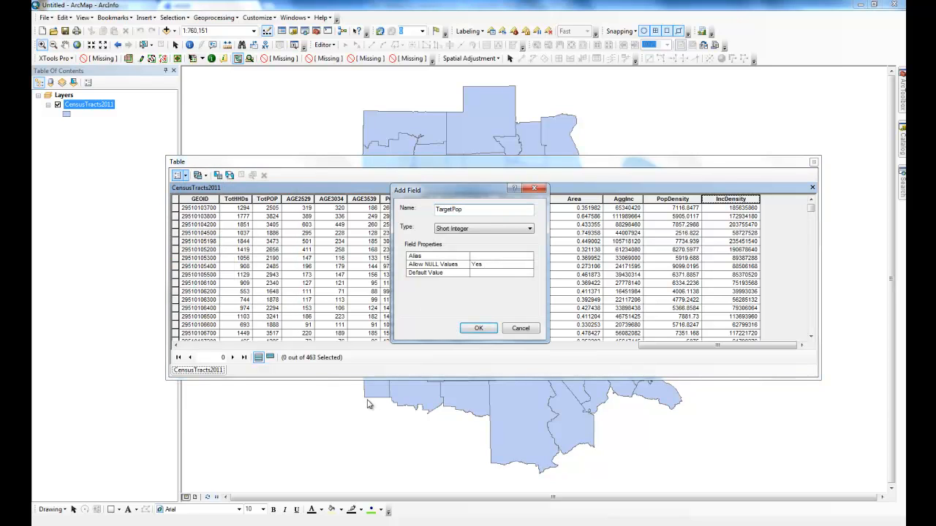
left_click(476, 229)
left_click(451, 245)
left_click(478, 328)
Step: Calculate the TargetPop field with the Field Calculator as [AGE2529] + [AGE3034] + [AGE3539]
right_click(774, 200)
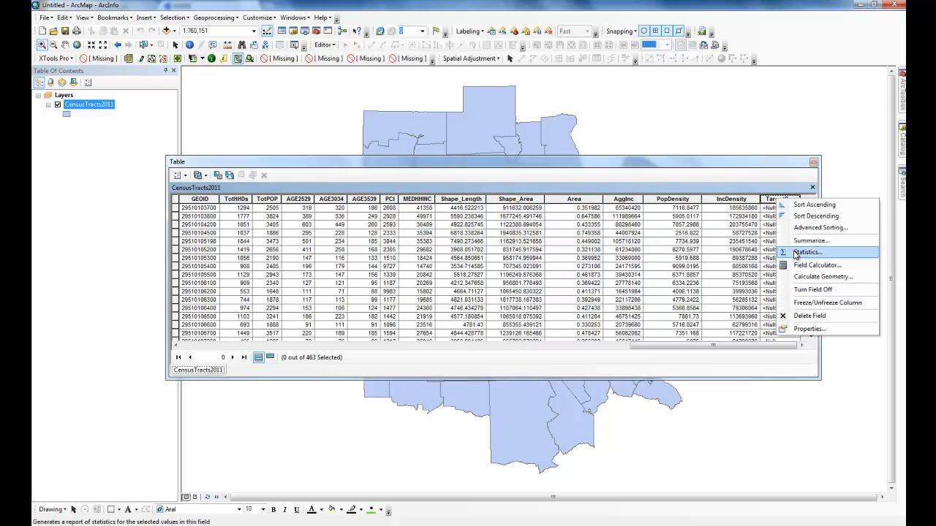
left_click(798, 266)
key("ctrl+a")
key("Delete")
left_click_drag(454, 182, 424, 255)
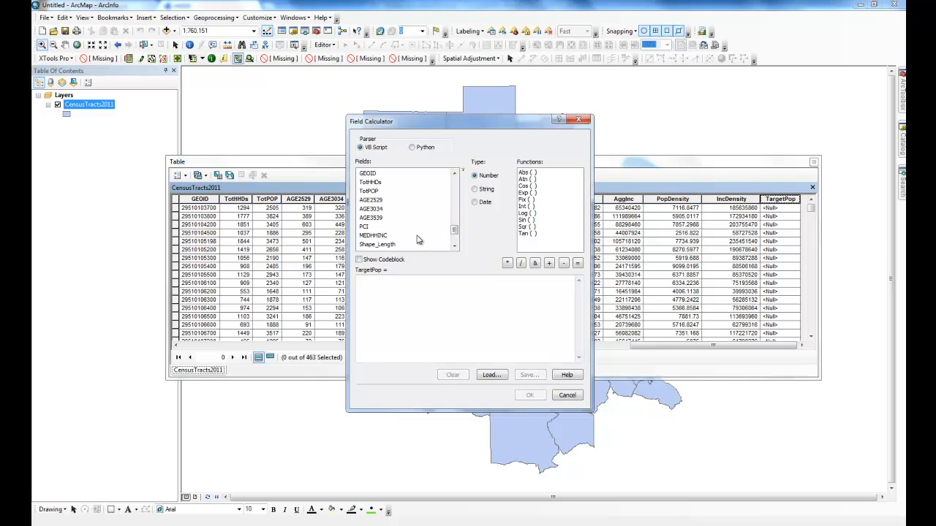
double_click(376, 200)
left_click(550, 265)
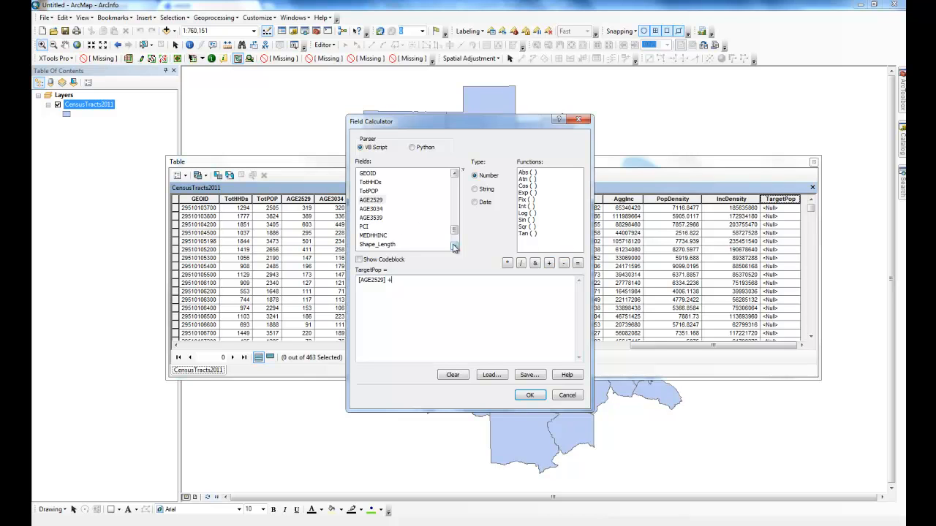
double_click(371, 209)
double_click(378, 219)
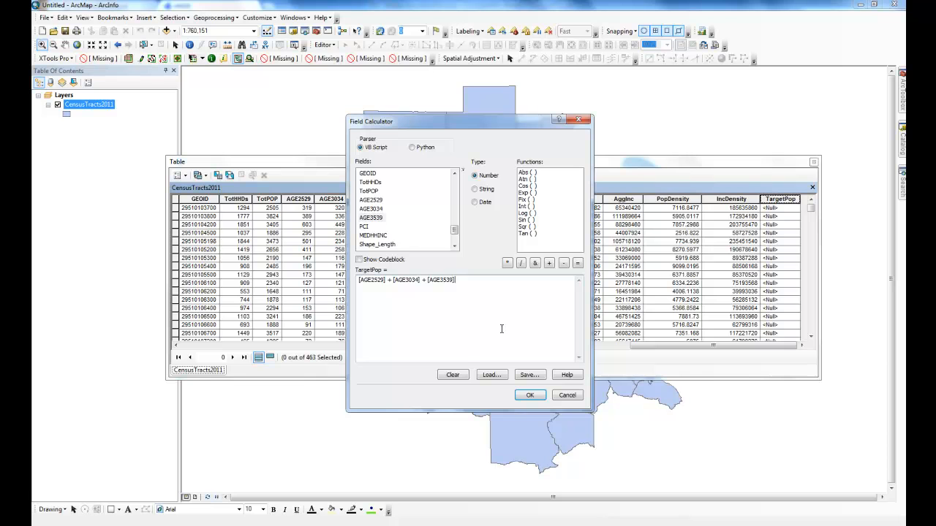
left_click(530, 395)
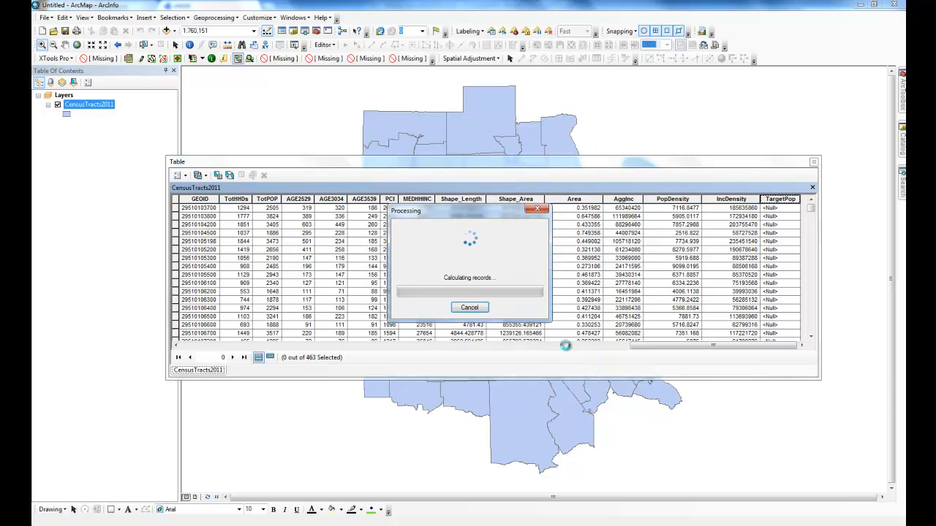
Step: Add a Float field named TargPopDen to the CensusTracts2011 attribute table
left_click(179, 176)
left_click(204, 249)
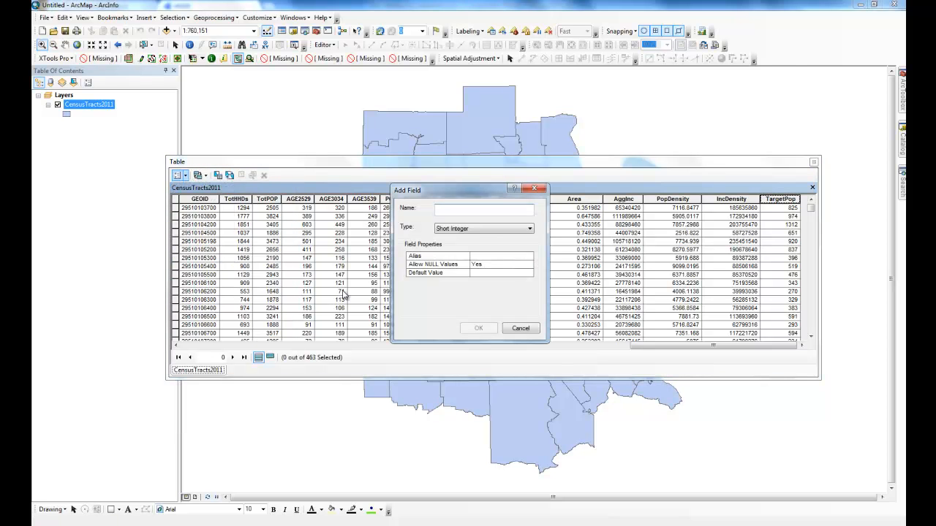
type("TargPopD")
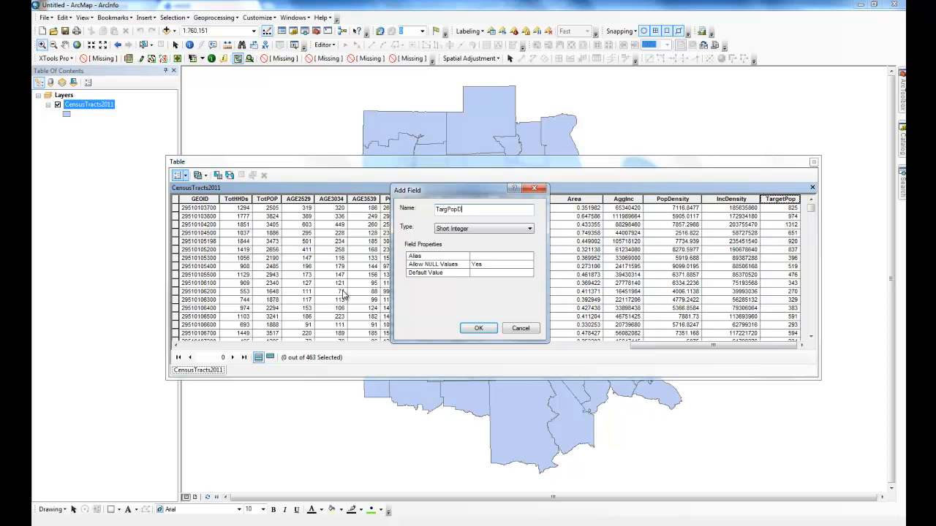
left_click(460, 232)
left_click(458, 267)
left_click(458, 229)
left_click(458, 255)
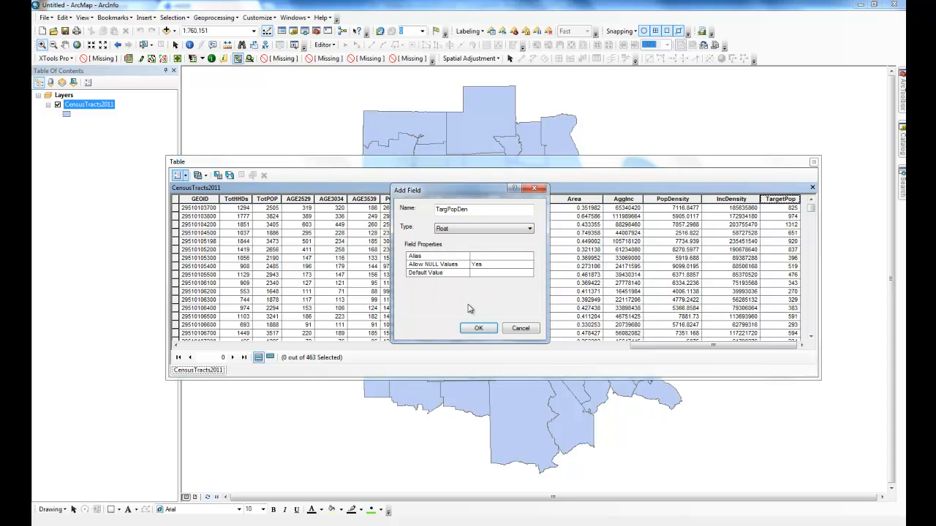
left_click(478, 328)
Step: Calculate the TargPopDen field with the Field Calculator as [TargetPop] / [Area], clearing the leftover expression first
left_click_drag(668, 353, 730, 356)
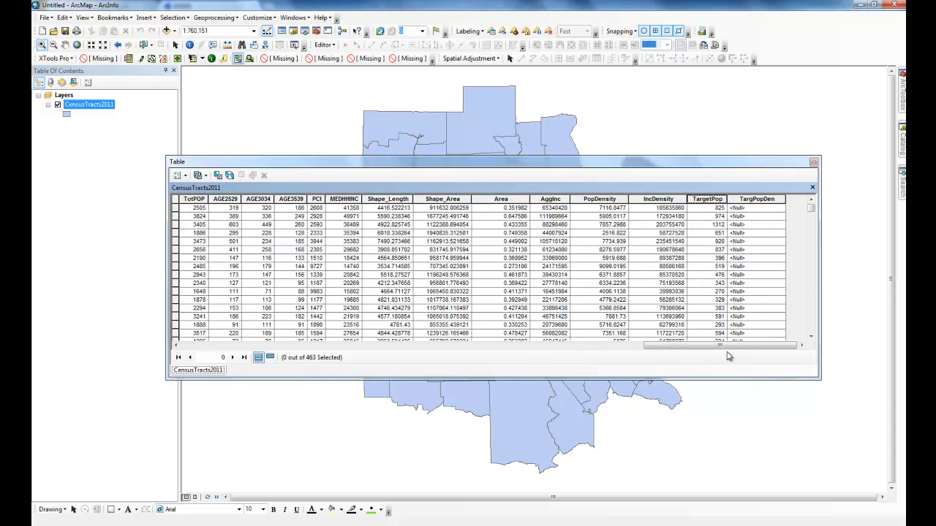
right_click(750, 200)
left_click(782, 269)
left_click_drag(477, 300, 277, 288)
key("Delete")
left_click_drag(454, 182, 454, 250)
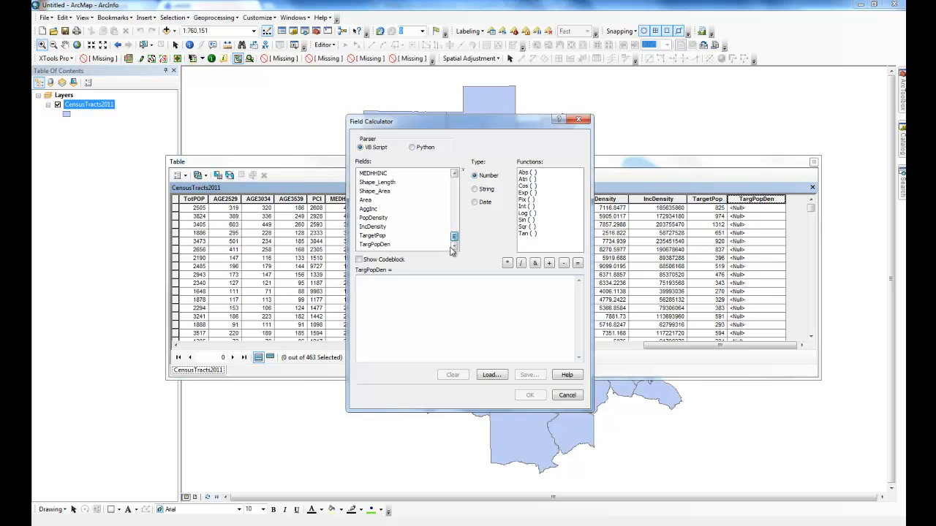
double_click(372, 236)
left_click(520, 262)
double_click(365, 200)
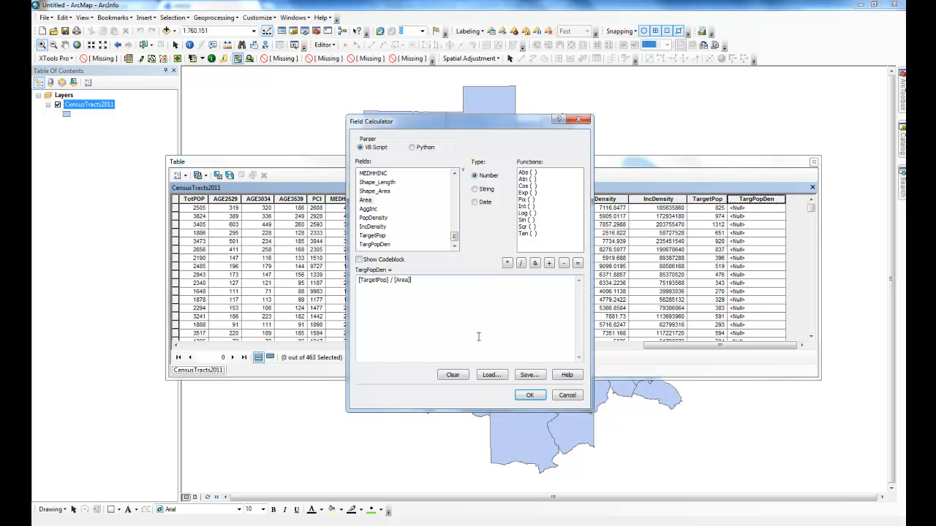
left_click(526, 396)
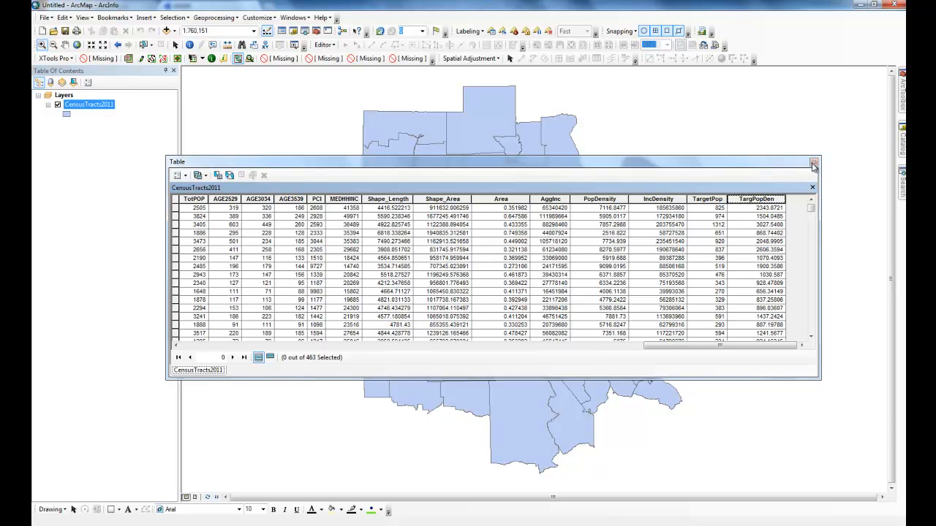
Step: Add a Float field named X to the CensusTracts2011 attribute table
left_click(187, 178)
left_click(206, 254)
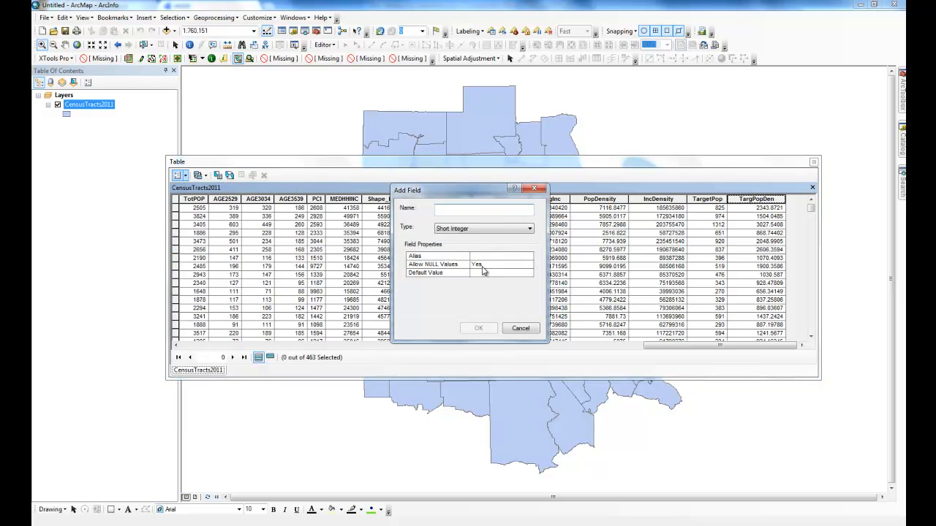
type("X")
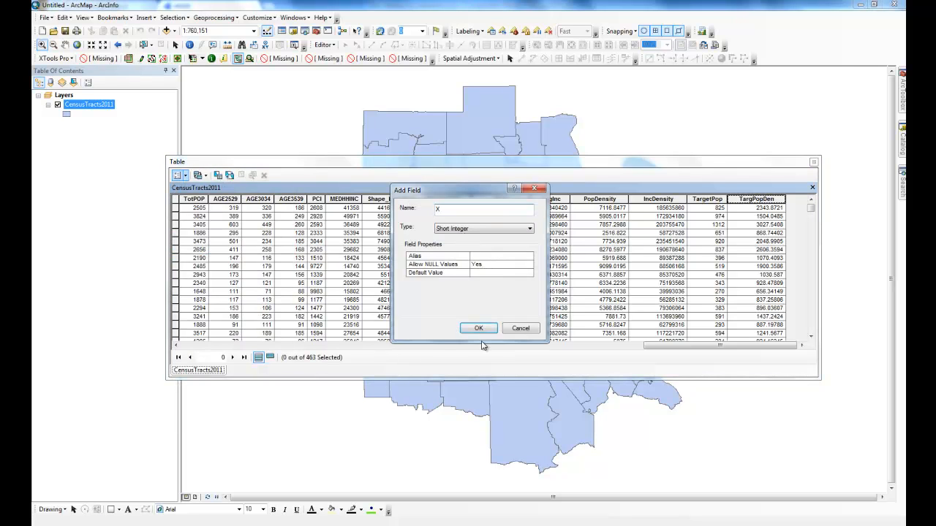
left_click(475, 231)
left_click(460, 253)
left_click(479, 328)
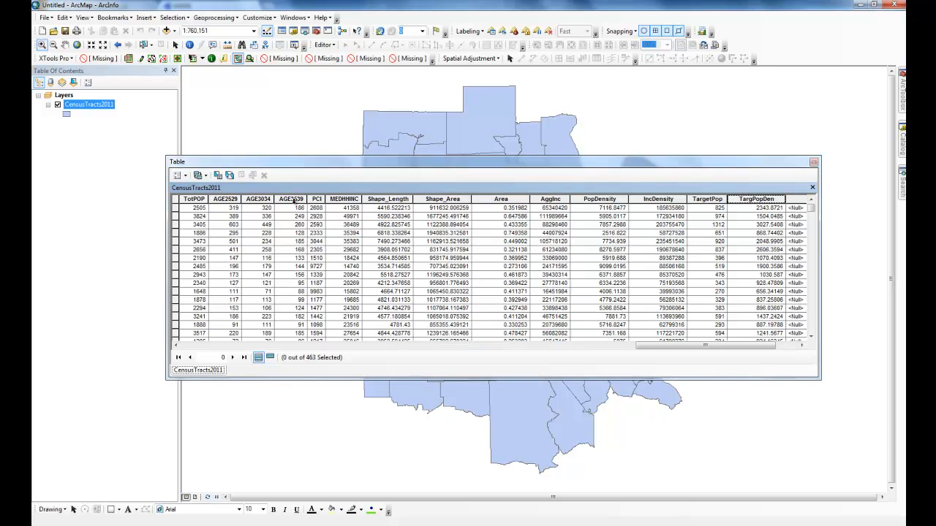
Step: Add a Float field named Y to the CensusTracts2011 attribute table
left_click(178, 176)
left_click(202, 249)
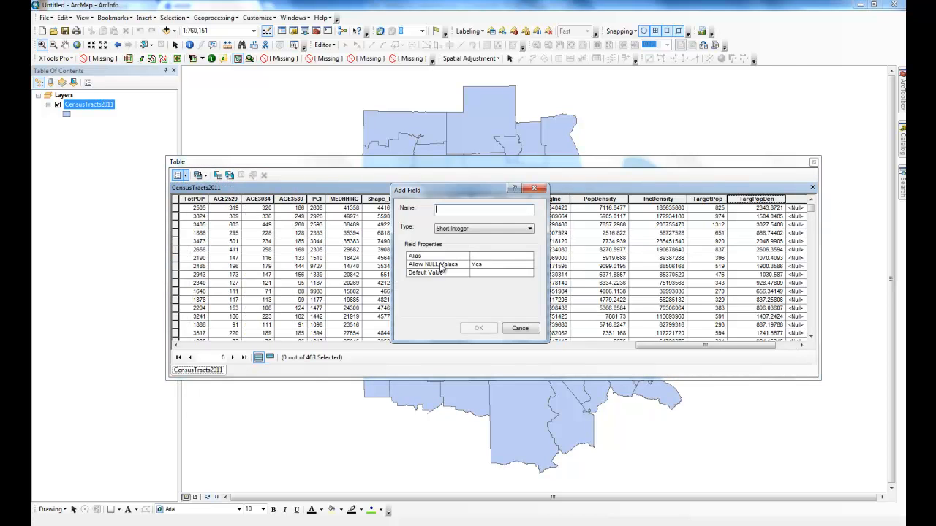
left_click(468, 229)
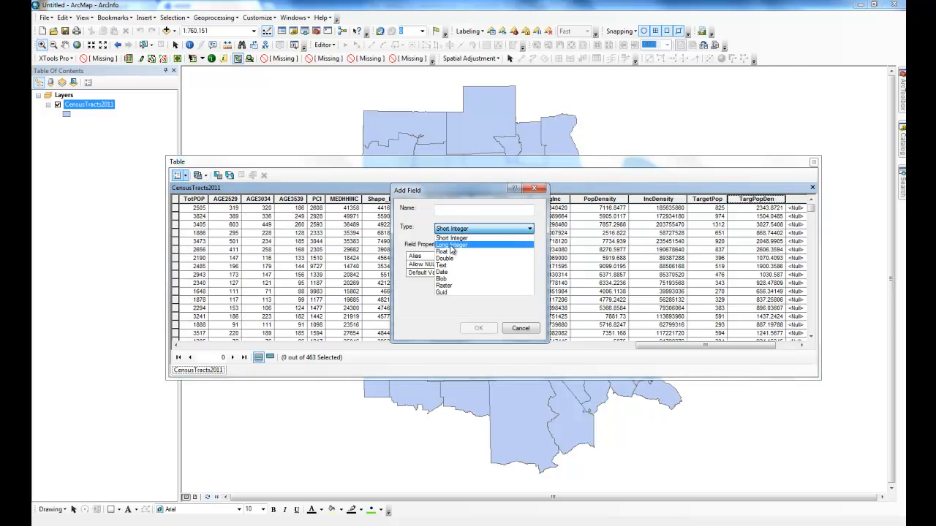
left_click(446, 251)
left_click(446, 211)
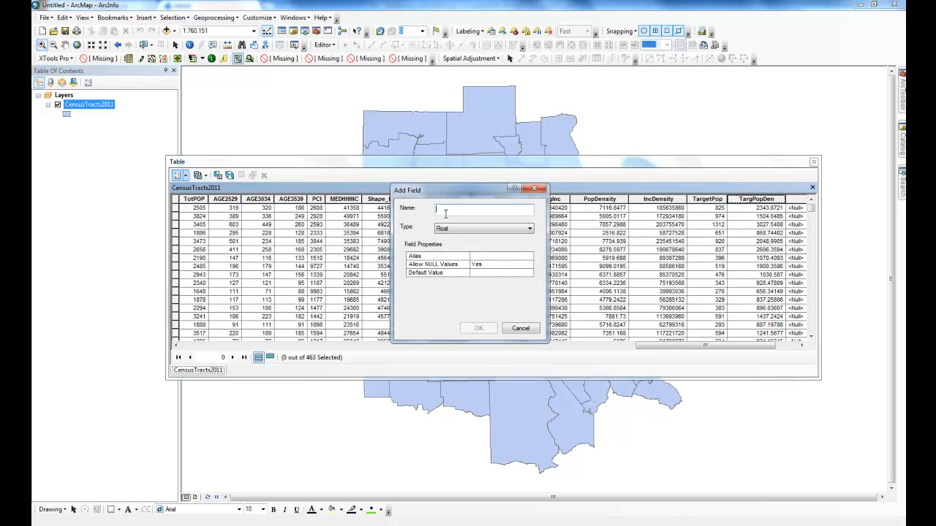
left_click(520, 328)
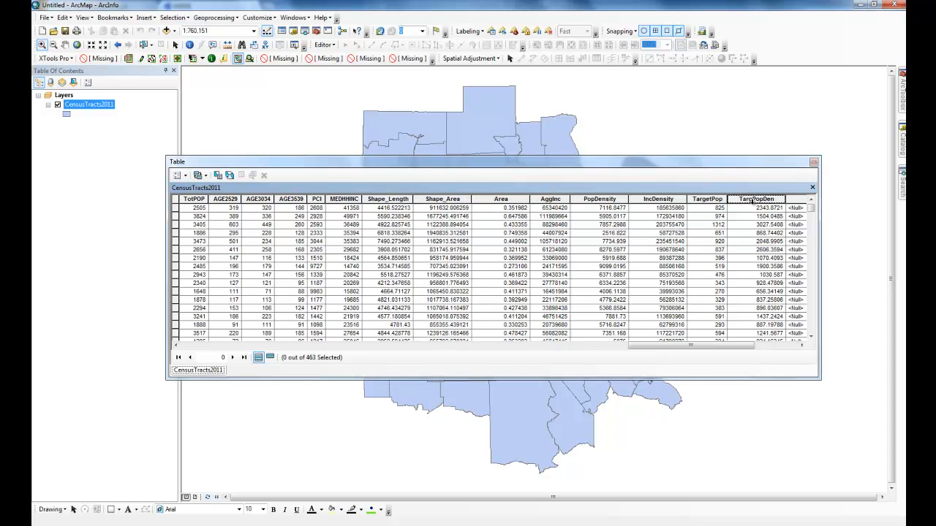
Step: Use Calculate Geometry to fill the X field with the X Coordinate of Centroid in meters, using the data source's coordinate system
left_click_drag(731, 345, 773, 345)
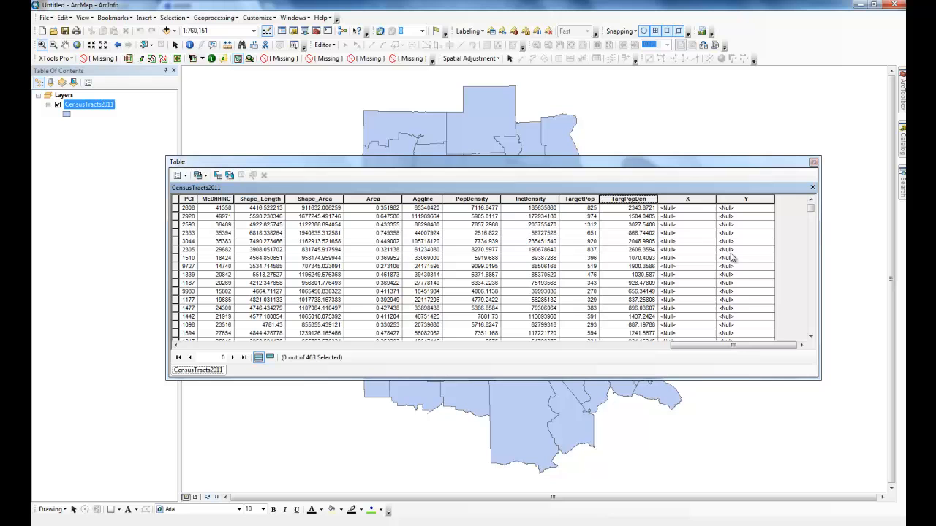
right_click(691, 200)
left_click(715, 279)
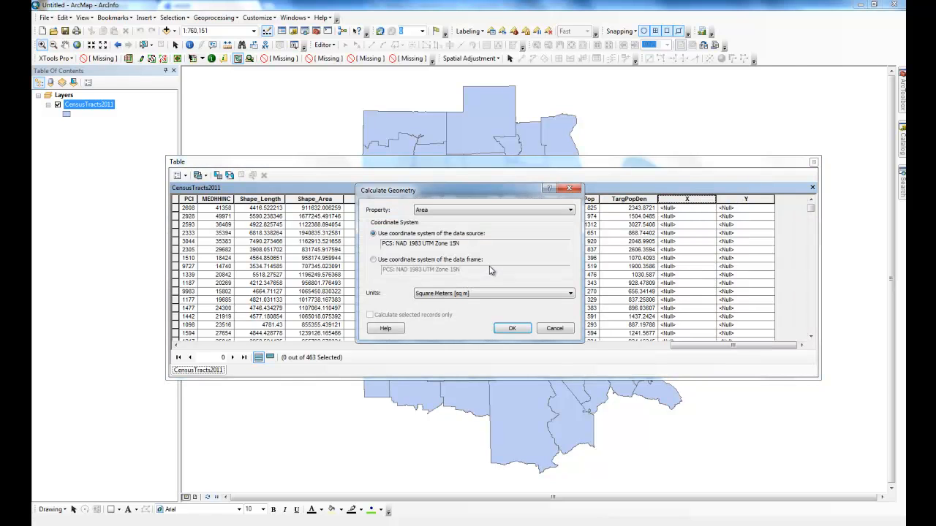
left_click(448, 211)
left_click(446, 234)
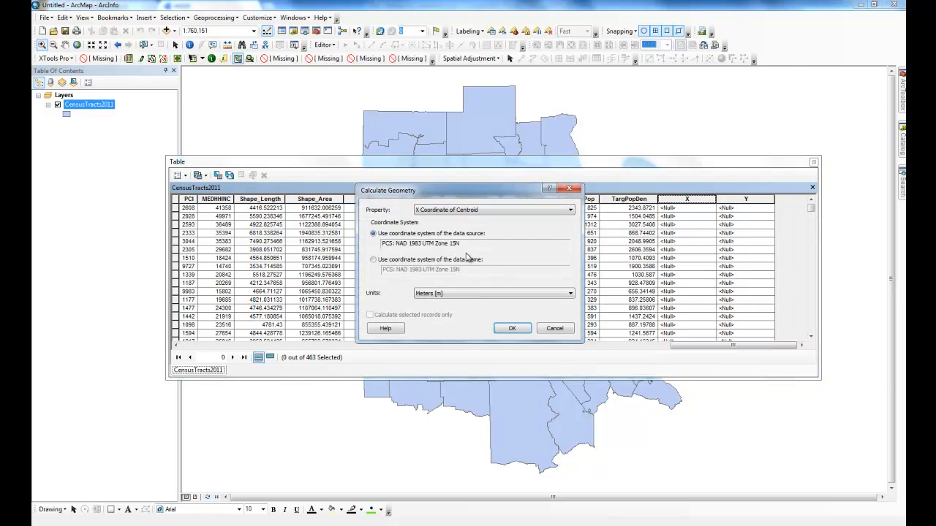
left_click(510, 329)
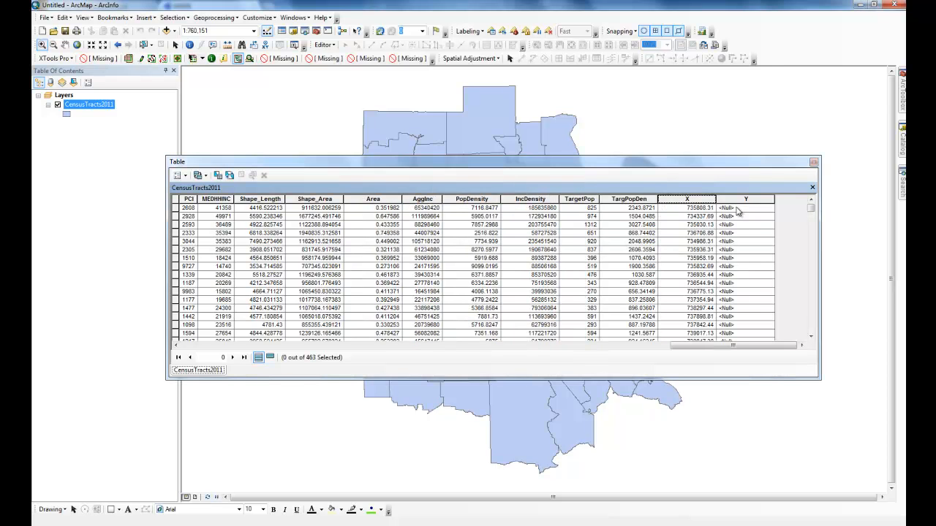
Step: Use Calculate Geometry to fill the Y field with the Y Coordinate of Centroid, and close the attribute table
right_click(742, 205)
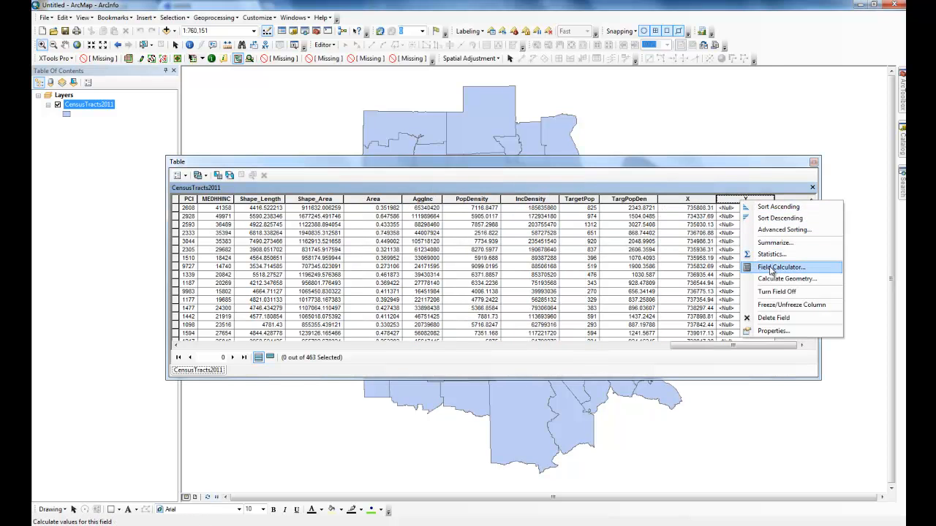
left_click(775, 279)
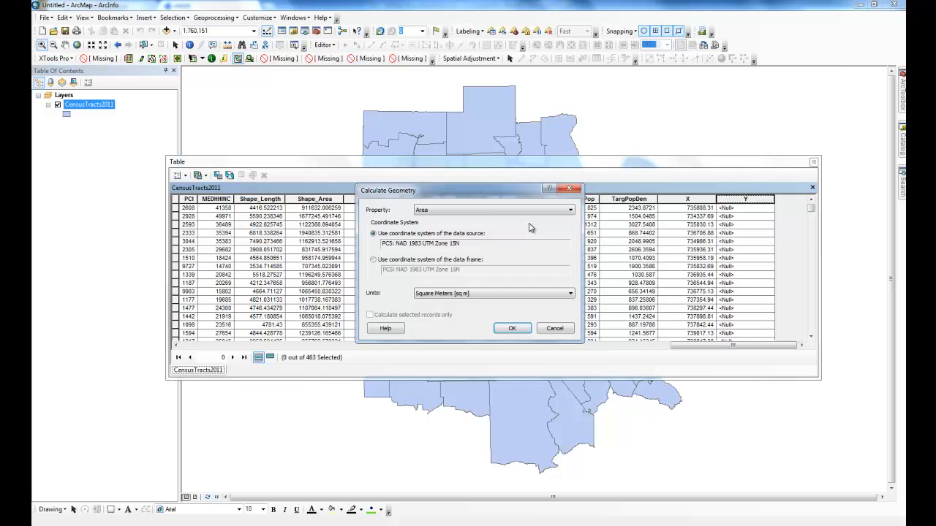
left_click(477, 210)
left_click(471, 244)
left_click(512, 328)
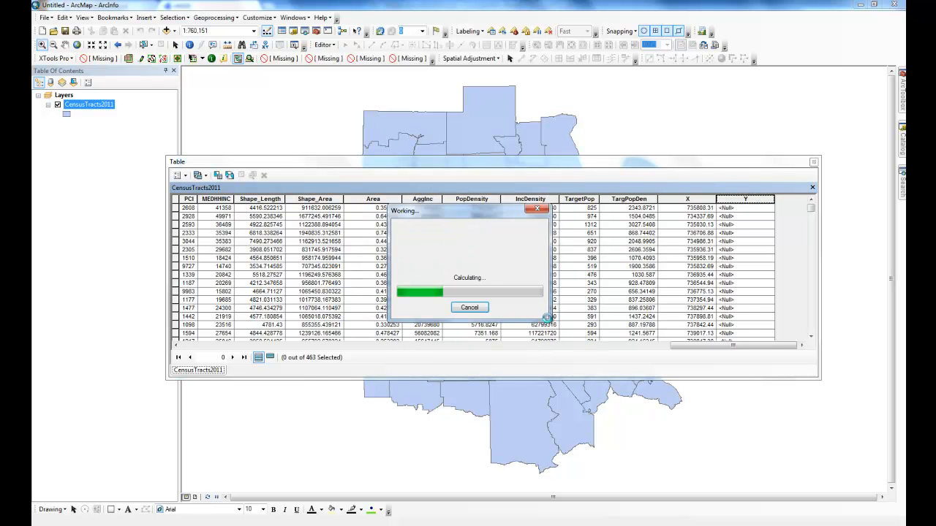
left_click(814, 163)
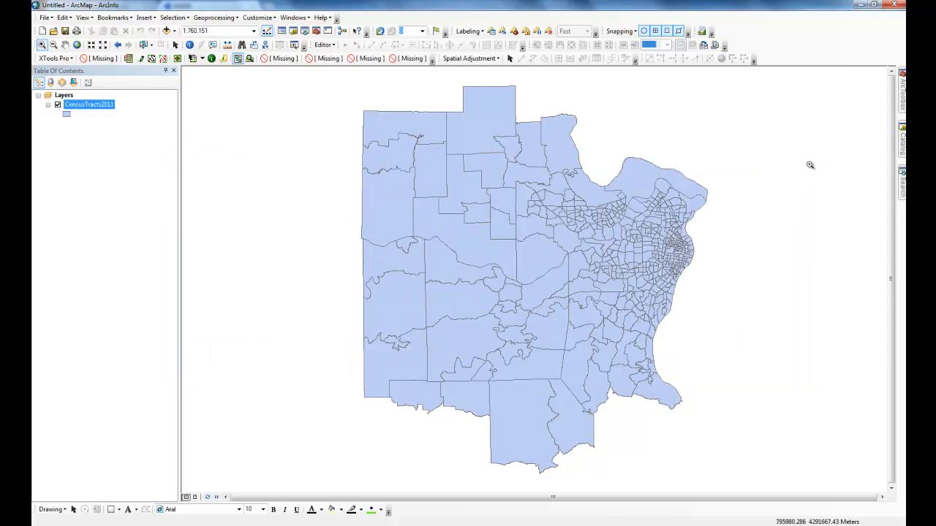
Step: Export the CensusTracts2011 attribute table to the final project geodatabase as CensusData_TBL, add it to the map and close the table window
right_click(99, 110)
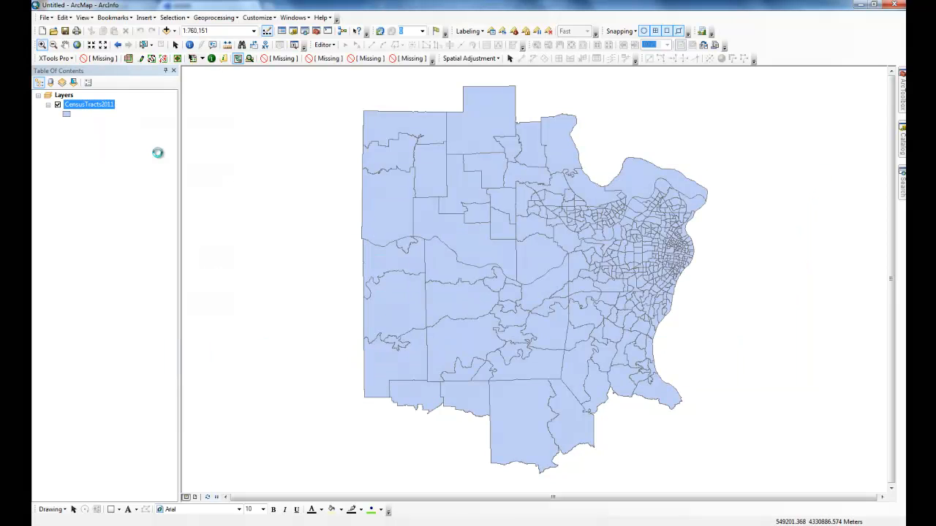
left_click(126, 137)
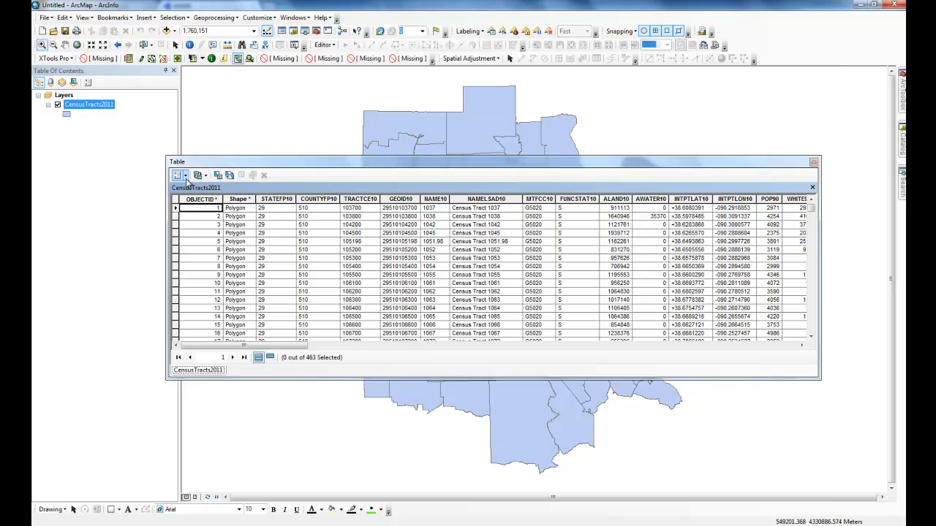
left_click(179, 176)
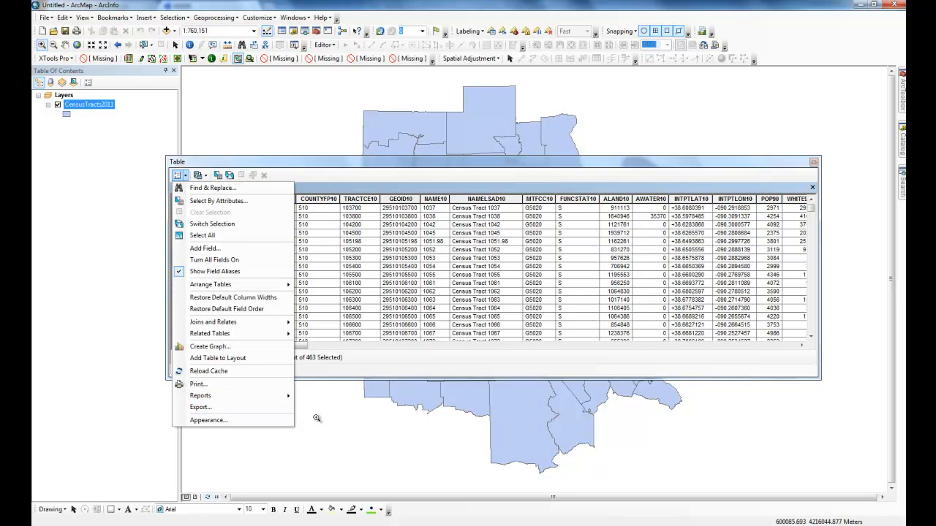
left_click(275, 410)
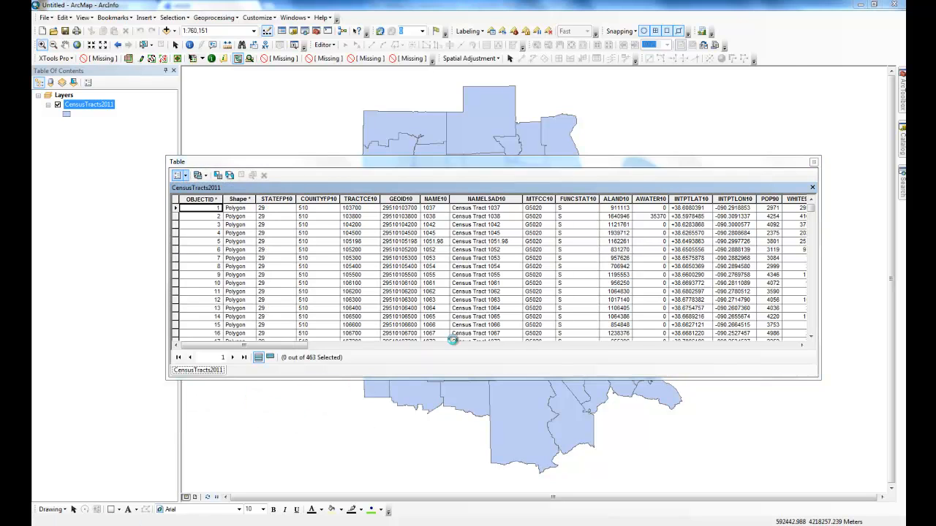
left_click(554, 298)
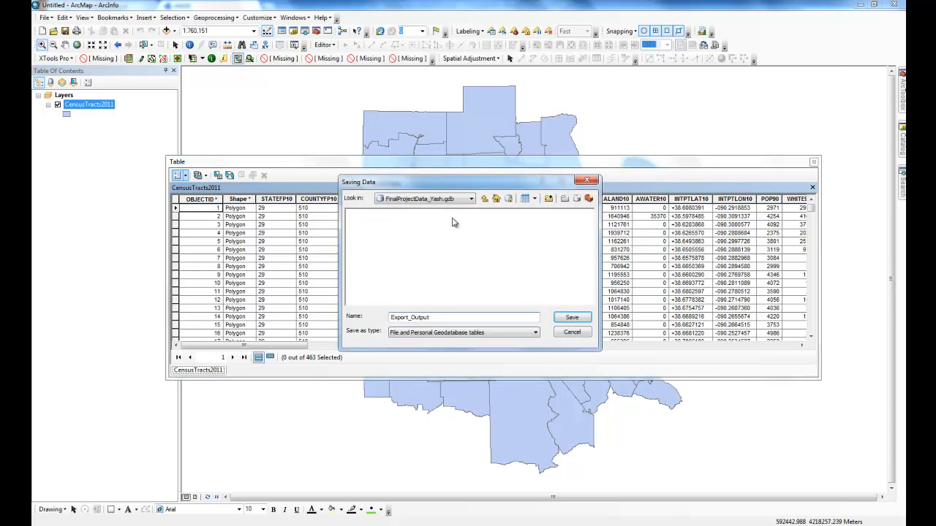
left_click_drag(374, 315, 366, 311)
type("CensusData_TBL")
key("Return")
left_click(494, 334)
left_click(488, 303)
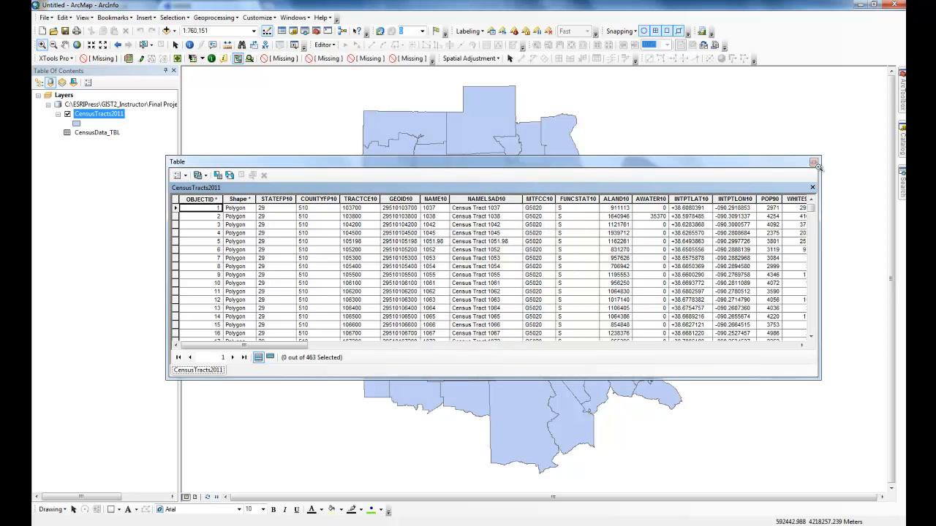
left_click(814, 162)
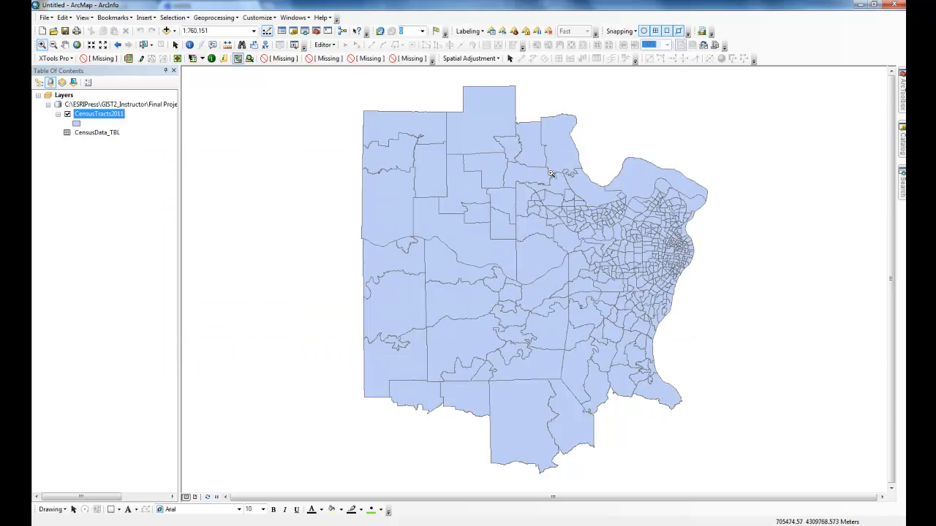
Step: Display CensusData_TBL as XY points using the X and Y fields, with the coordinate system imported from st_tract10.shp
right_click(95, 134)
left_click(128, 225)
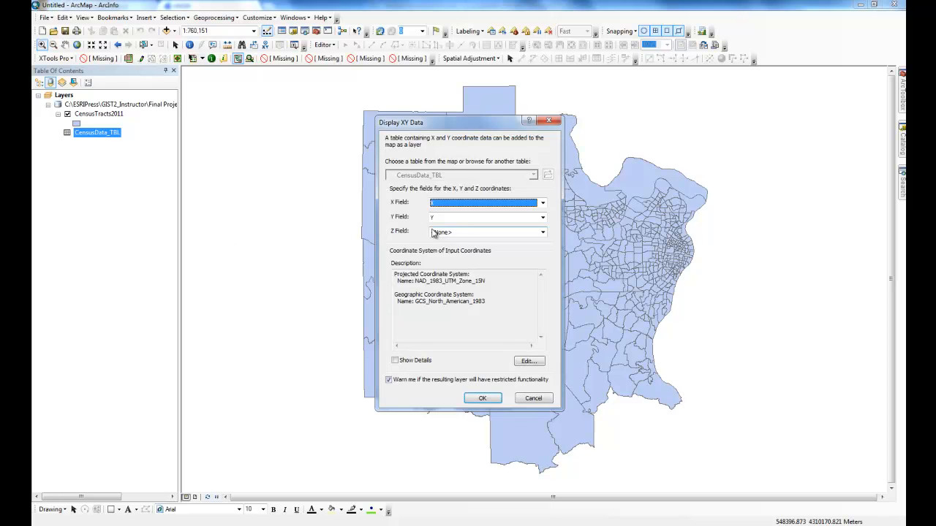
left_click(523, 361)
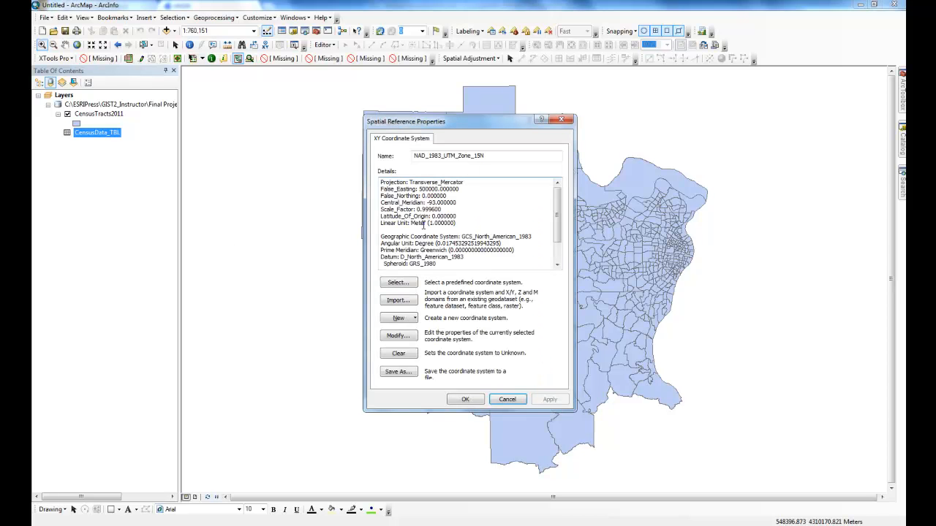
left_click(397, 300)
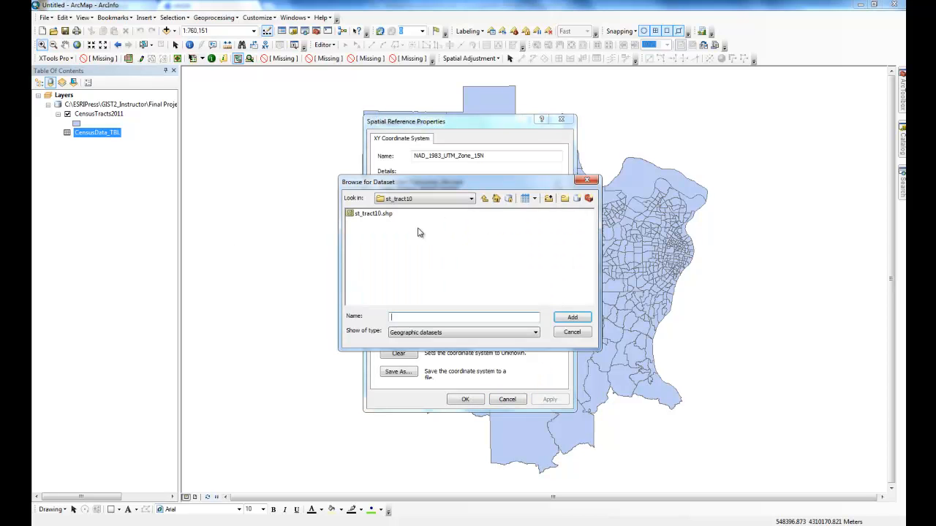
double_click(384, 214)
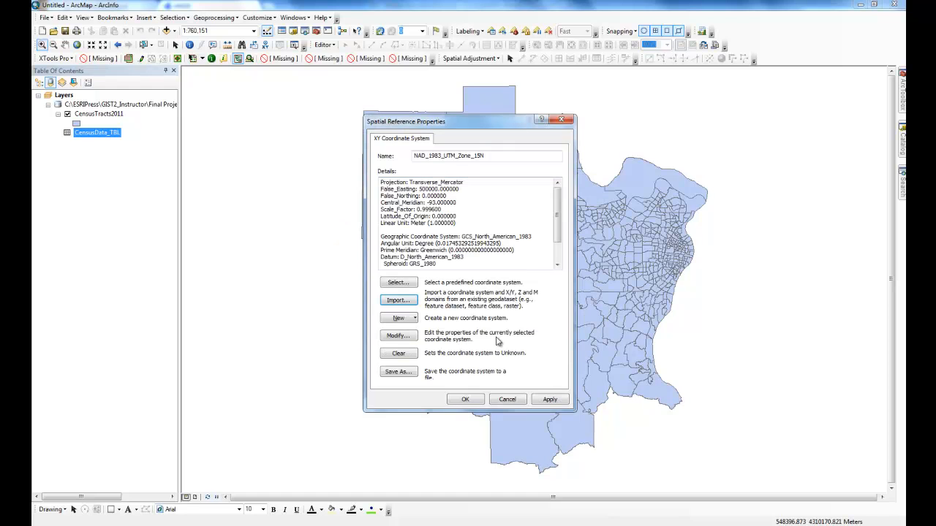
left_click(471, 403)
left_click(481, 399)
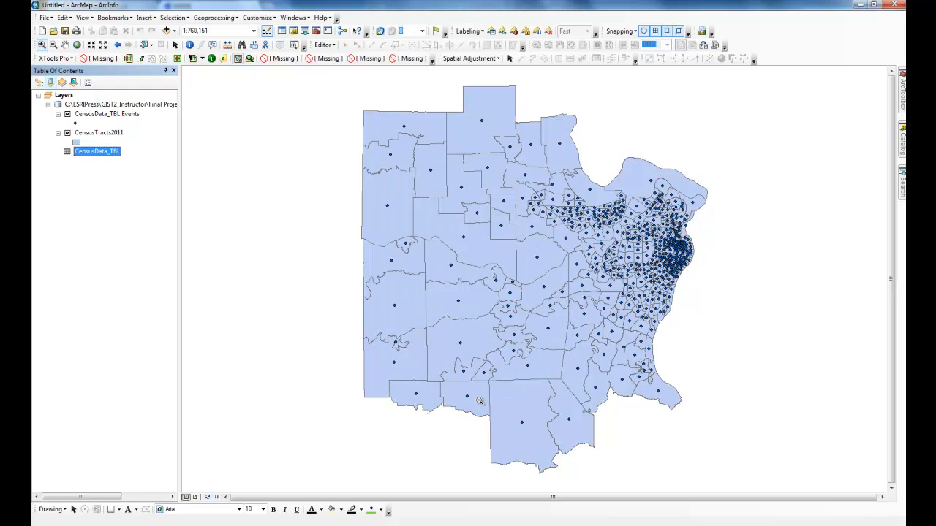
Step: Turn off the visibility of the CensusTracts2011 layer
left_click(67, 132)
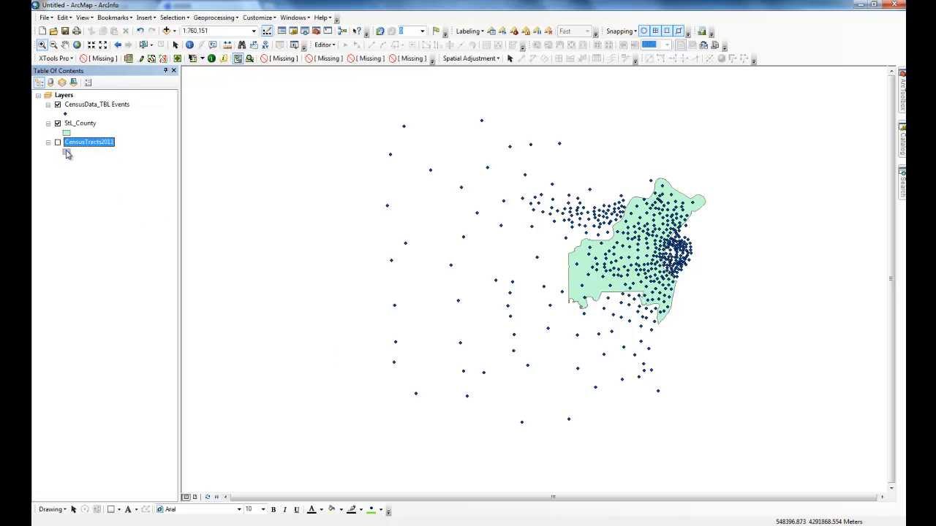
Step: Give the StL_County layer a hollow symbol with a black outline and move it above CensusData_TBL Events
left_click(67, 132)
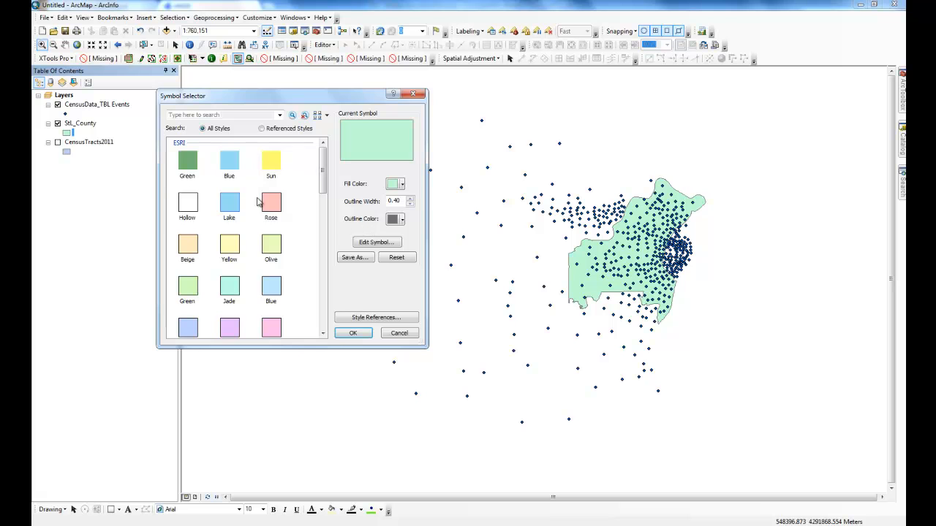
left_click(188, 206)
left_click(410, 198)
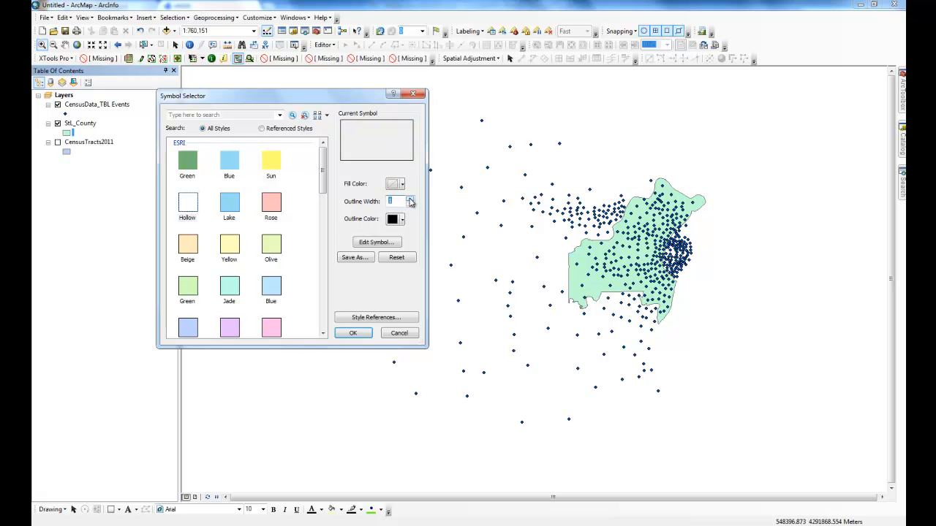
left_click(358, 334)
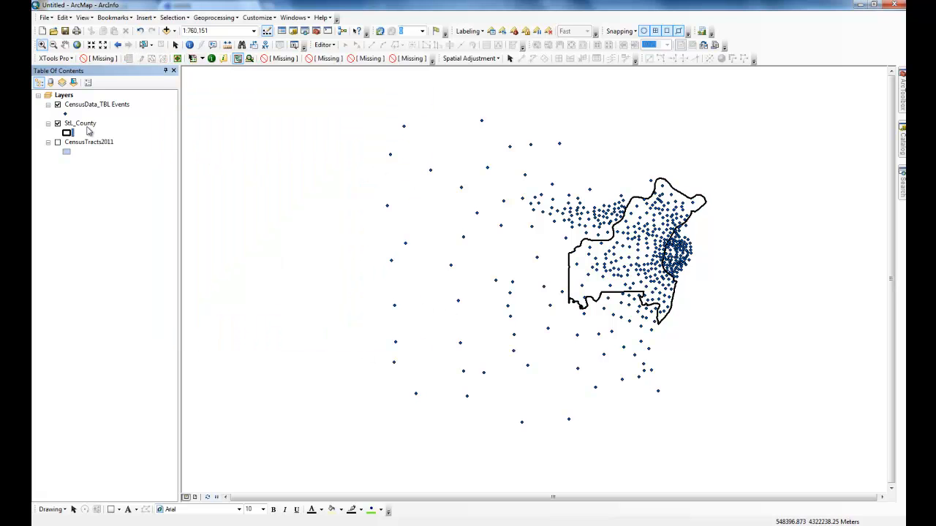
left_click_drag(76, 117, 73, 100)
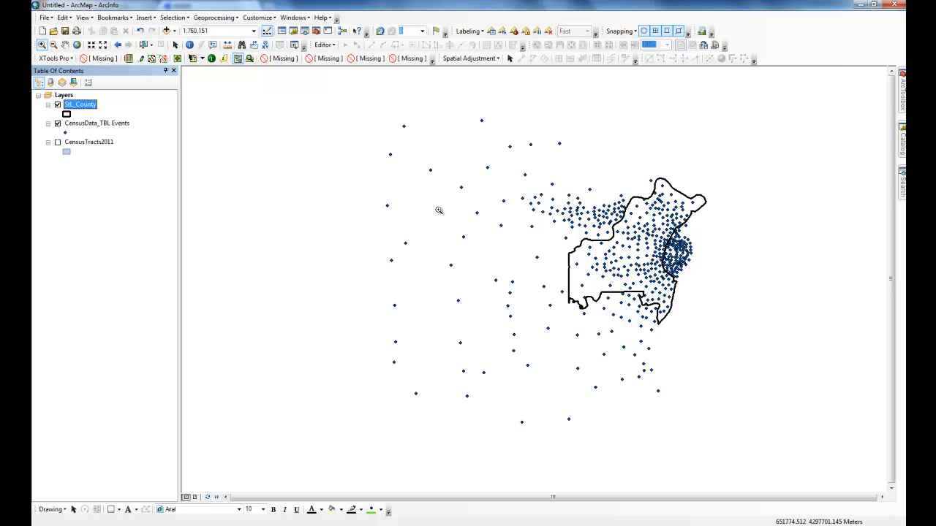
Step: In the geoprocessing environment settings, set the raster analysis cell size to Minimum of Inputs
left_click(225, 18)
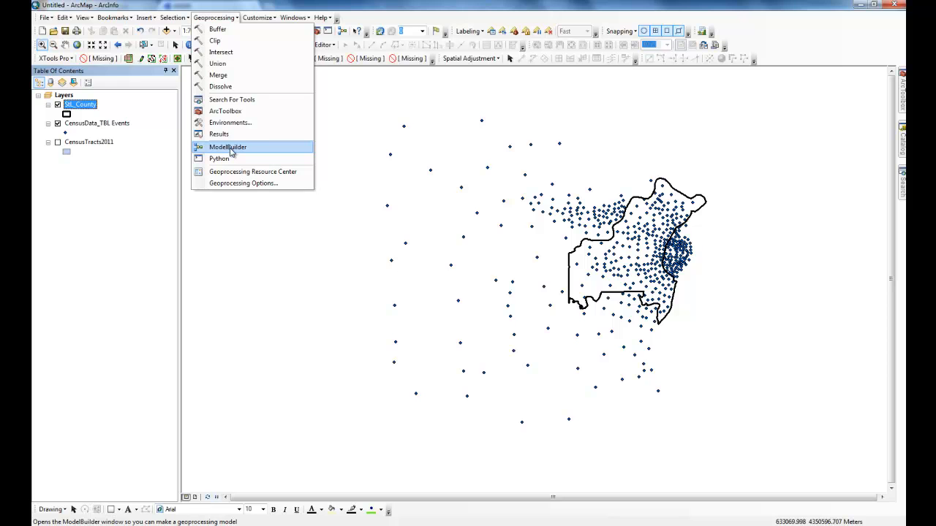
left_click(243, 124)
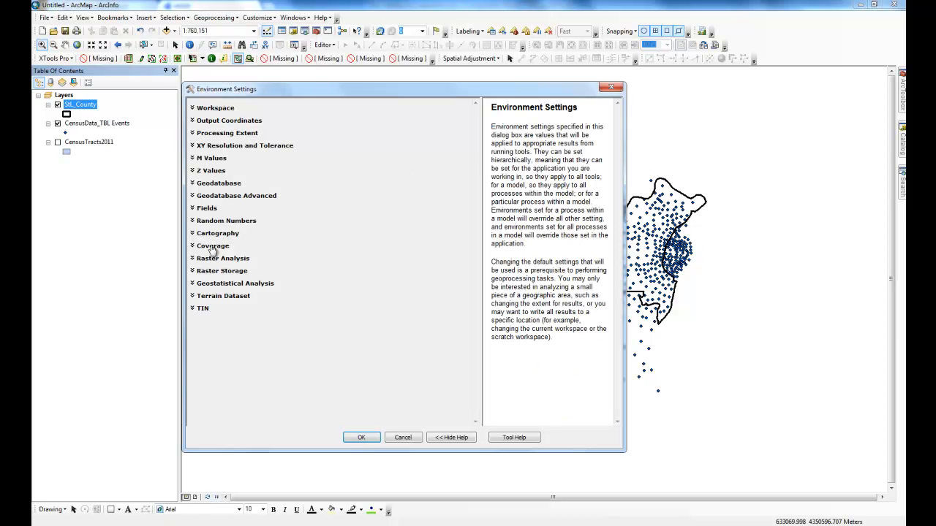
left_click(212, 259)
left_click(226, 277)
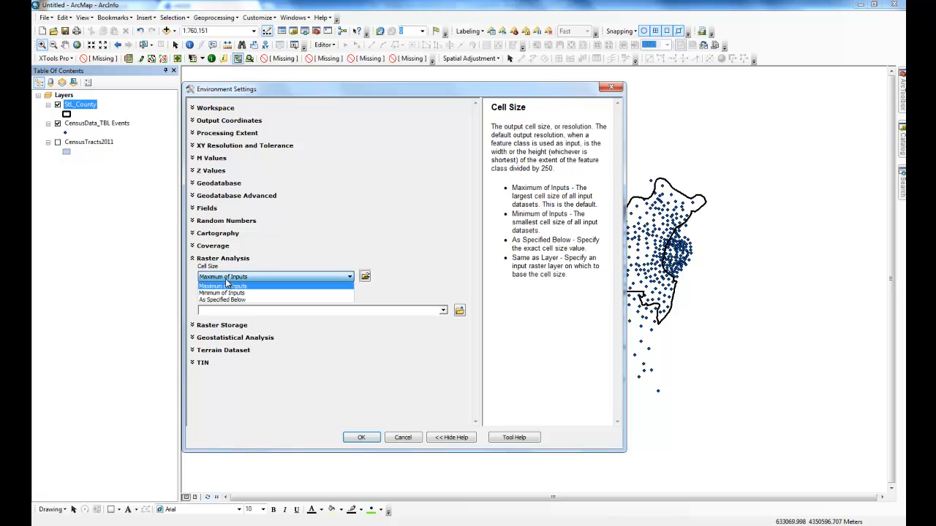
left_click(224, 300)
left_click(244, 279)
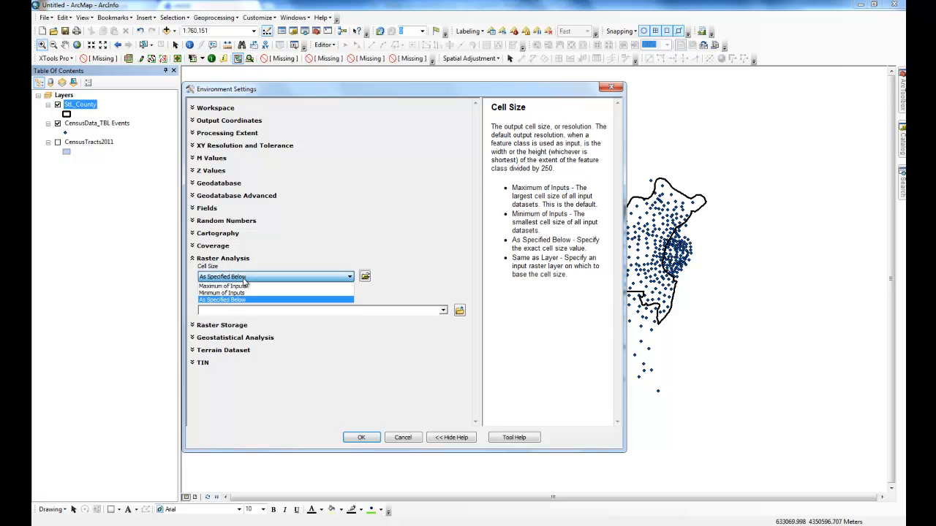
left_click(241, 286)
left_click(243, 281)
left_click(237, 292)
Step: Set the raster analysis mask to StL_County and apply the environment settings
left_click(254, 310)
left_click(443, 310)
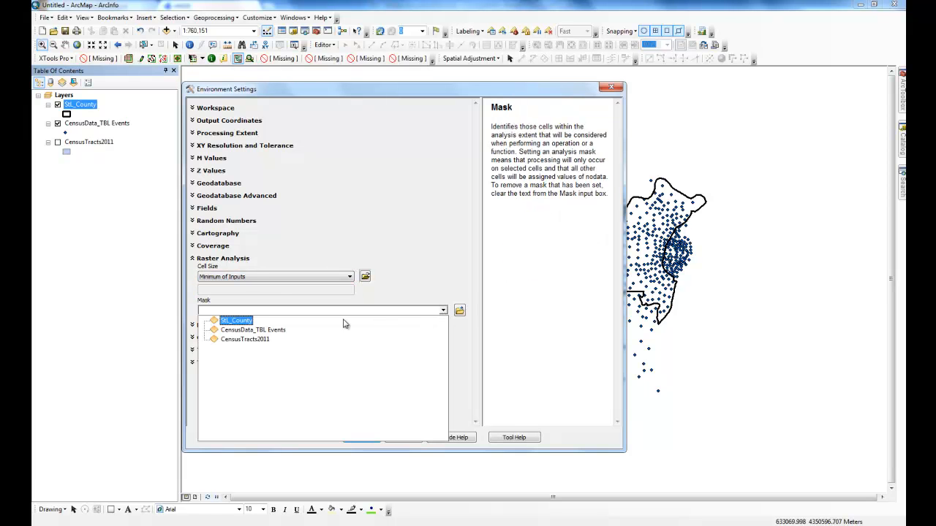
left_click(247, 320)
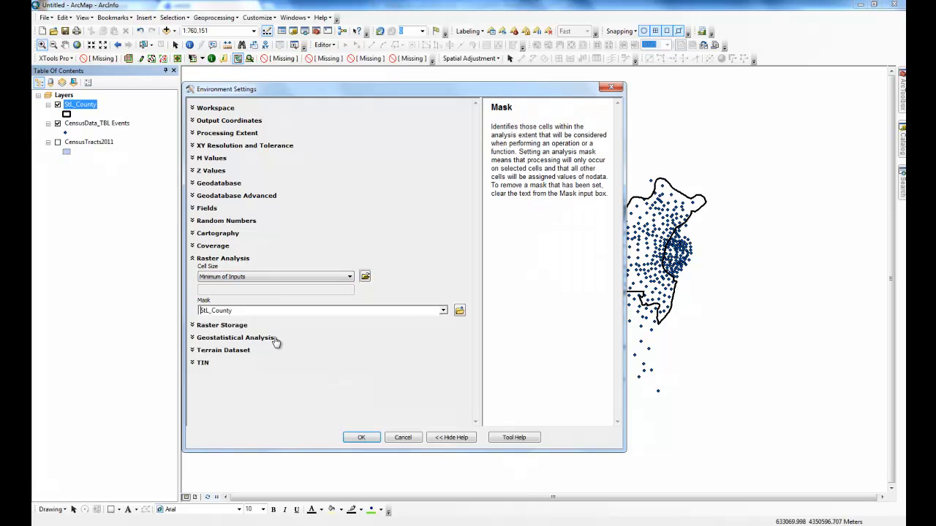
left_click(361, 438)
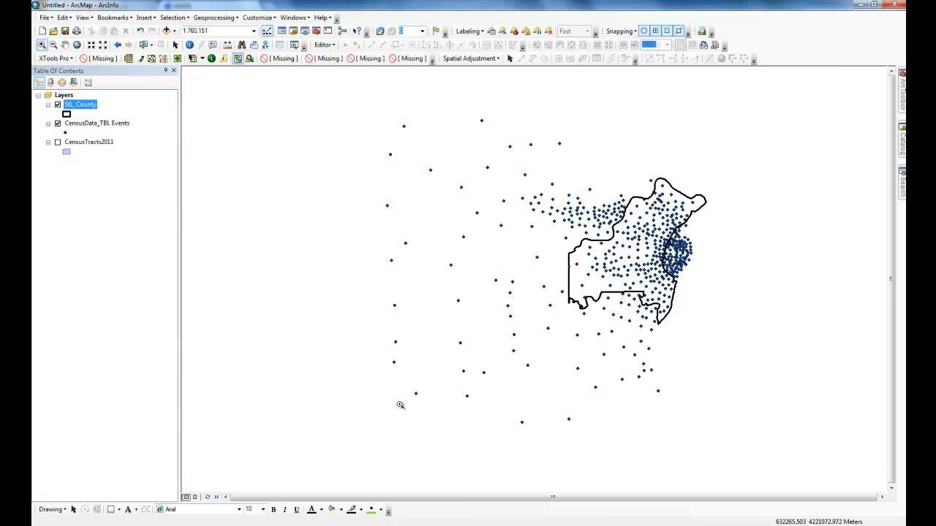
Step: Turn off the CensusData_TBL Events layer and zoom the map to the StL_County layer
left_click(58, 123)
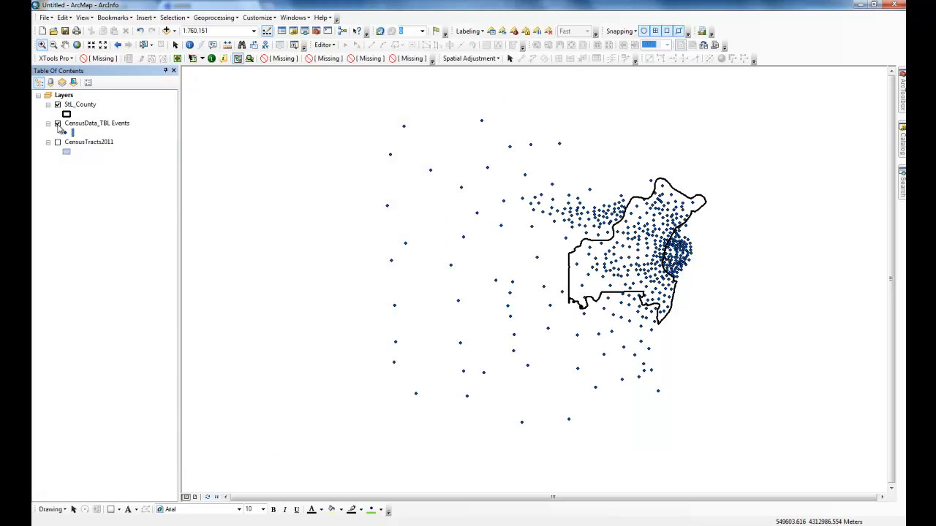
right_click(79, 104)
left_click(121, 158)
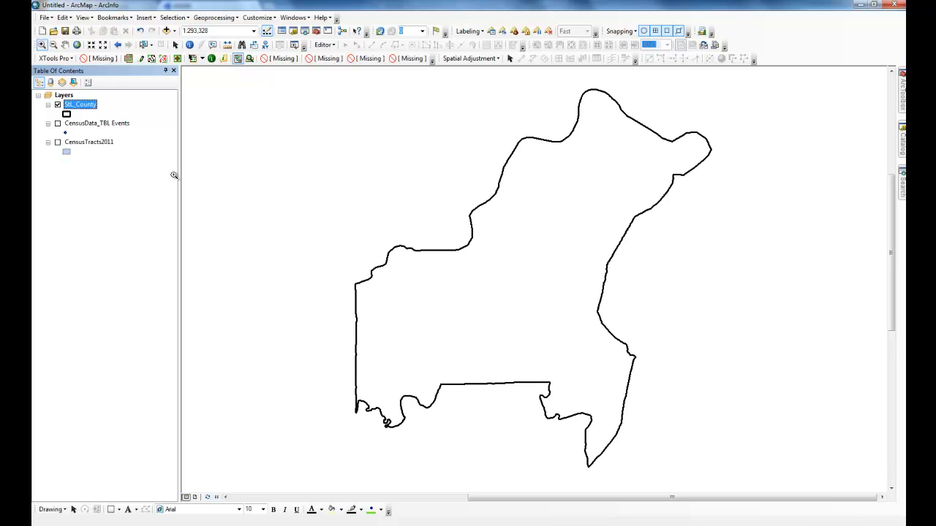
Step: Save the map document in ESRIPress\GIST2_Instructor\Final Project, named FinalProject_ followed by the author's first name
left_click(65, 33)
left_click(406, 178)
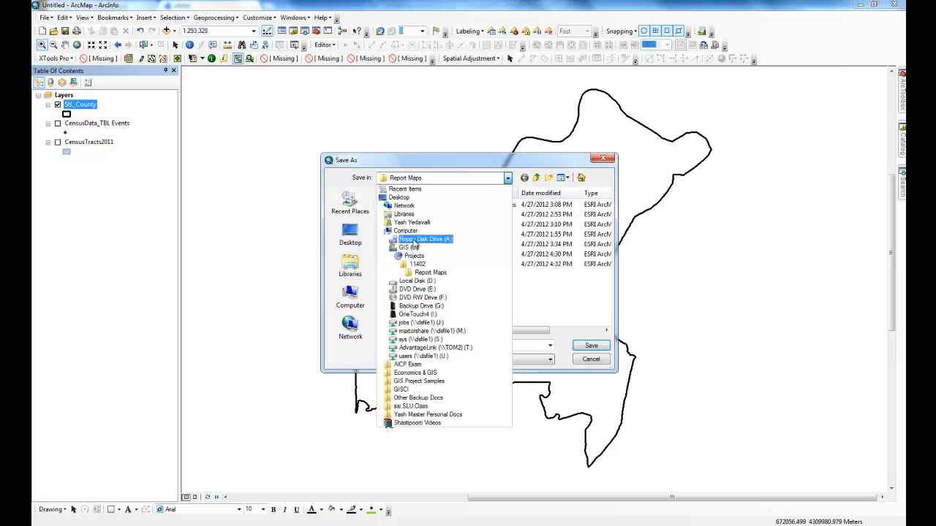
left_click(408, 247)
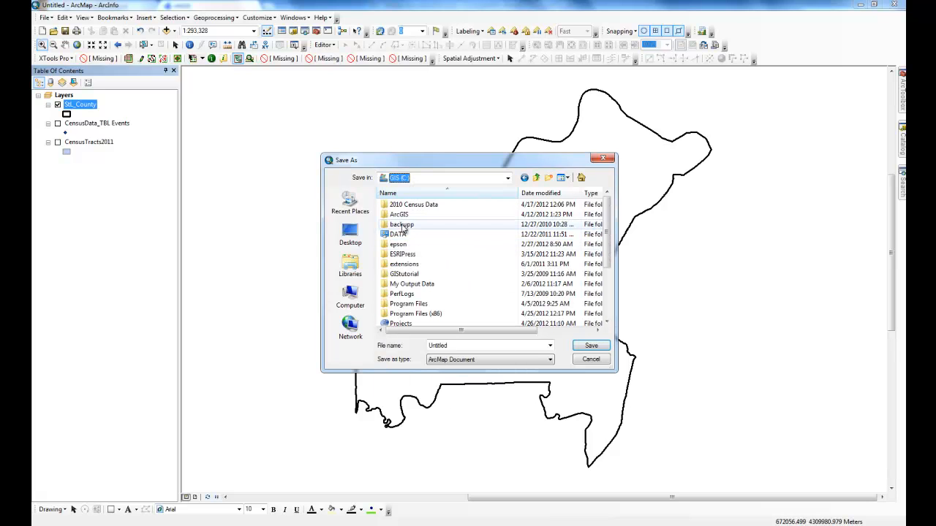
double_click(403, 255)
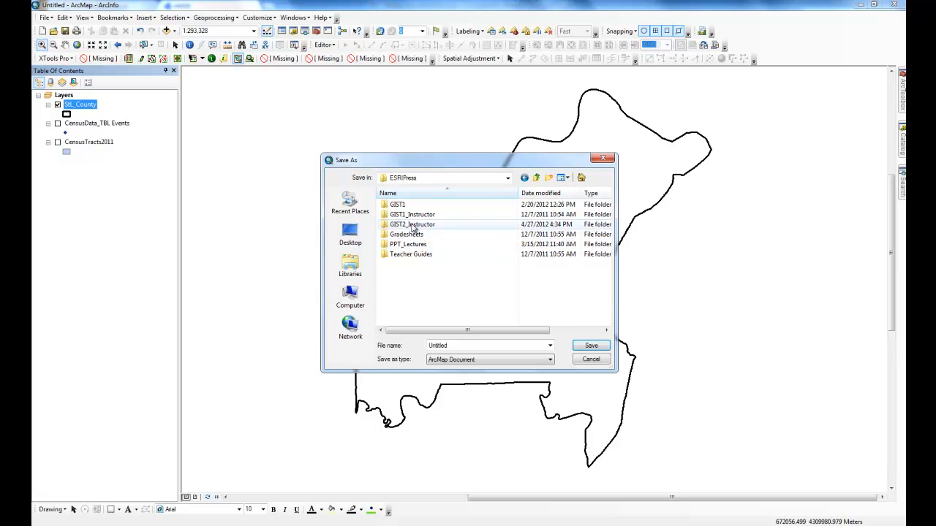
double_click(411, 225)
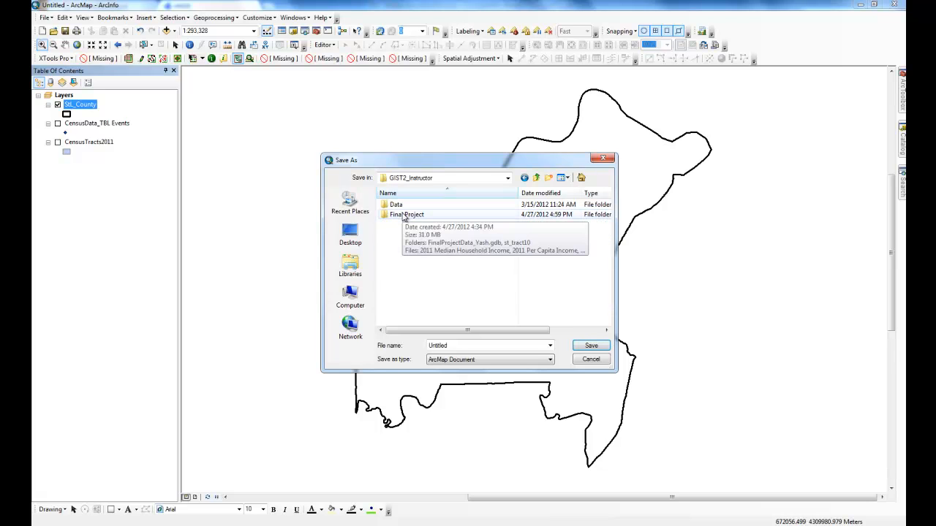
double_click(406, 215)
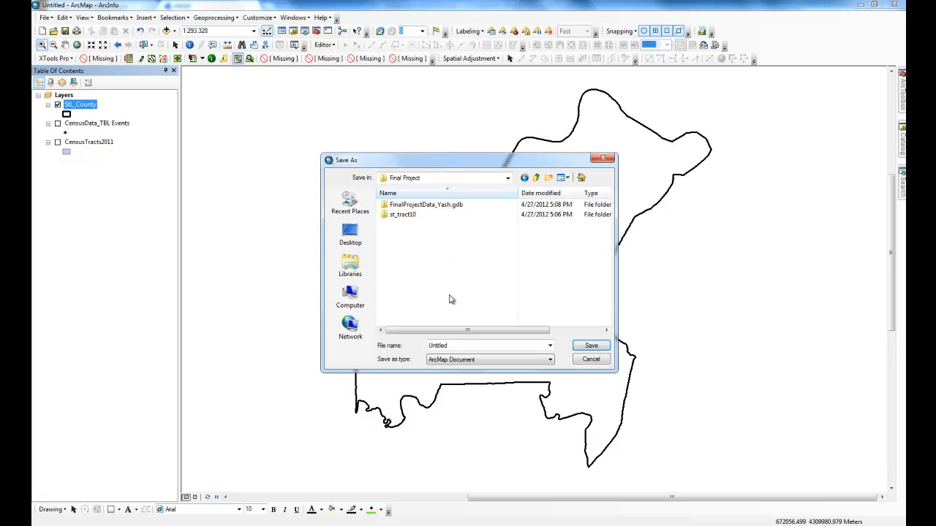
double_click(463, 346)
type("Base Map")
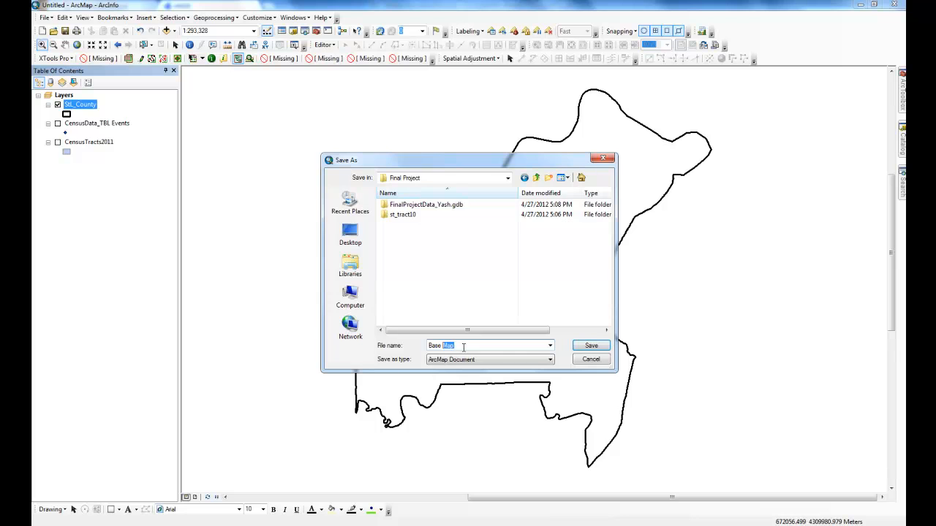
type("Final")
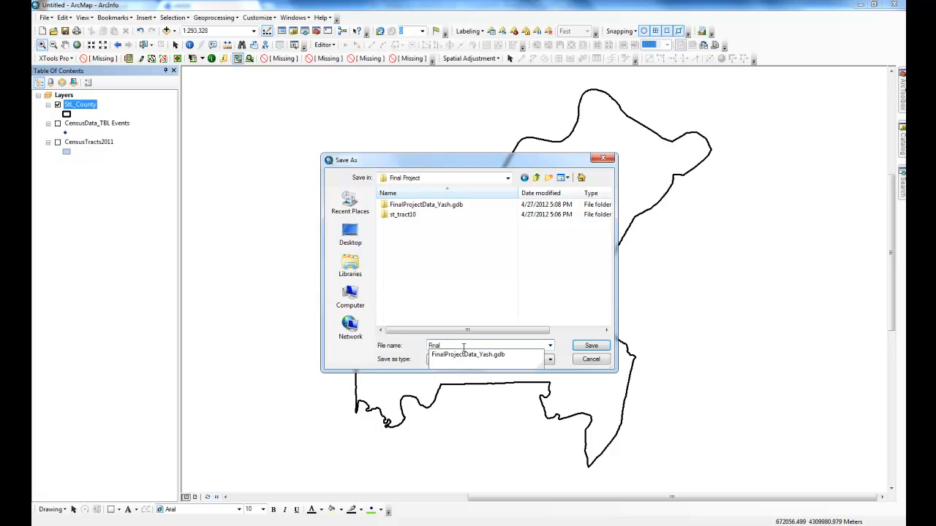
type("Project_Yash")
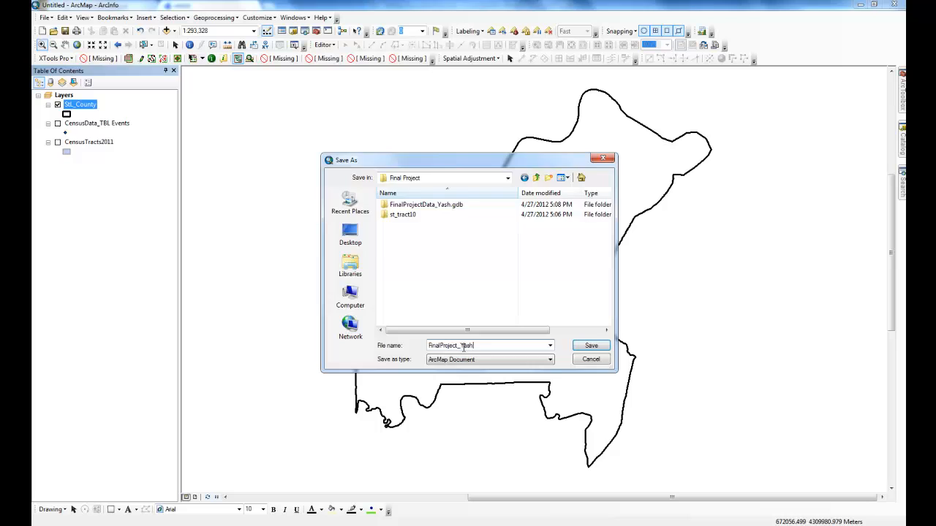
key("Return")
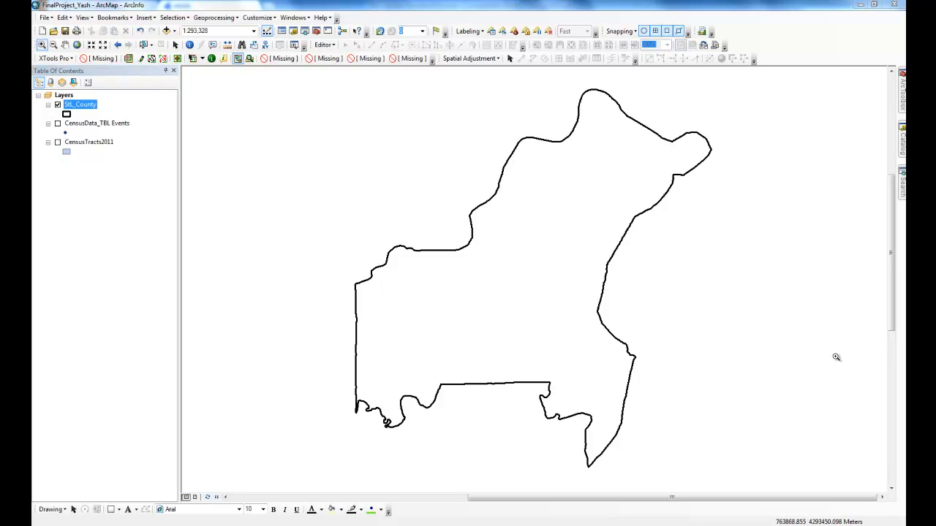
Step: Create a new toolbox named Site Suitability in the Final Project home folder
left_click(902, 135)
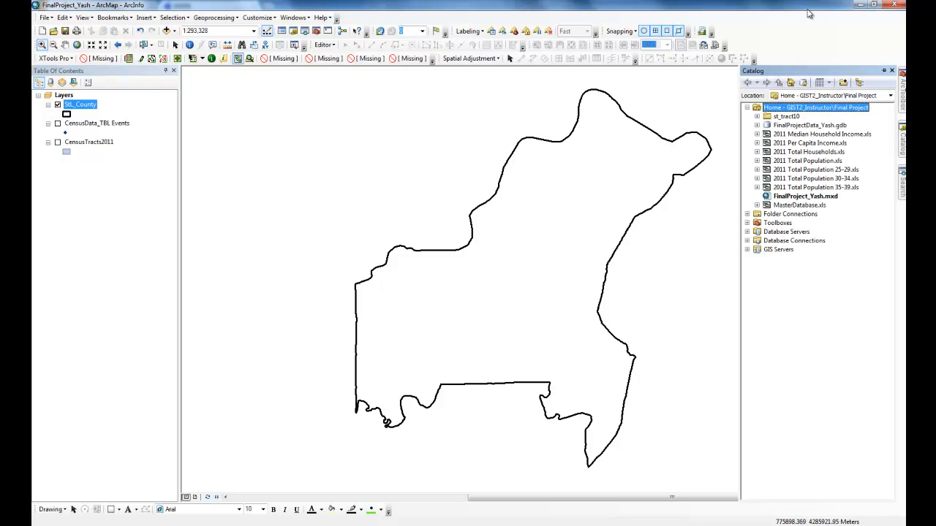
right_click(796, 107)
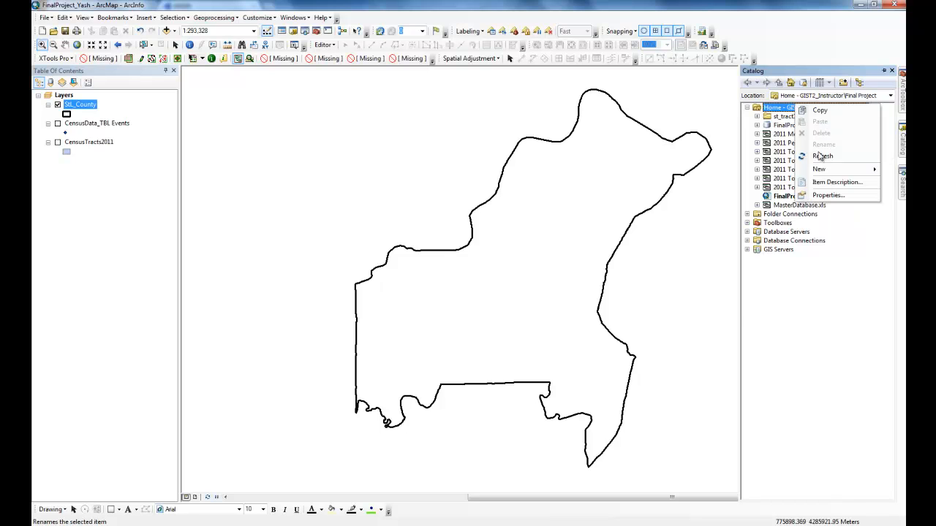
mouse_move(833, 172)
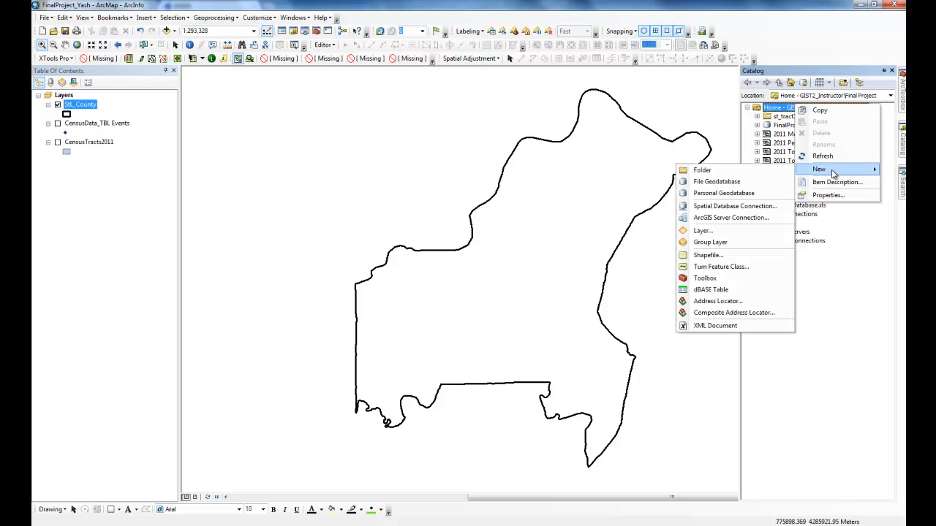
left_click(706, 278)
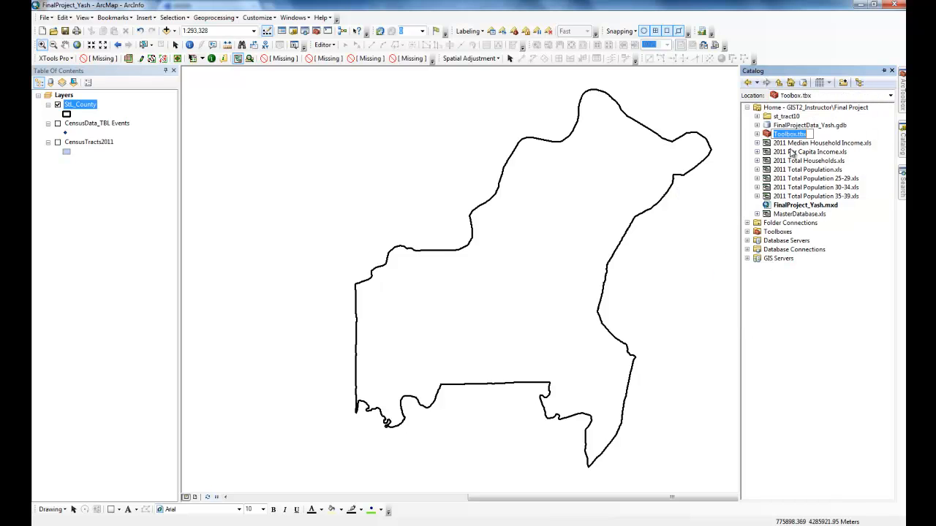
type("St")
key("Return")
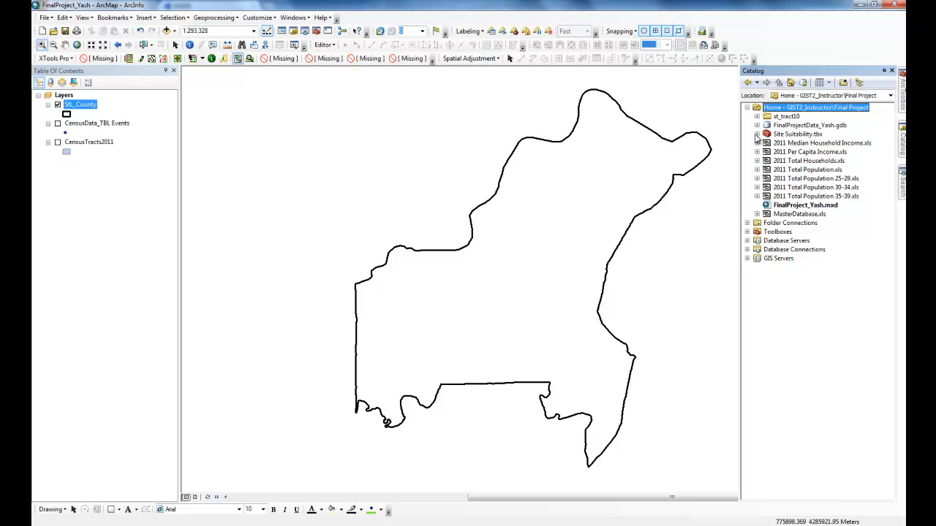
Step: Create a new model inside the Site Suitability toolbox
right_click(778, 135)
mouse_move(814, 206)
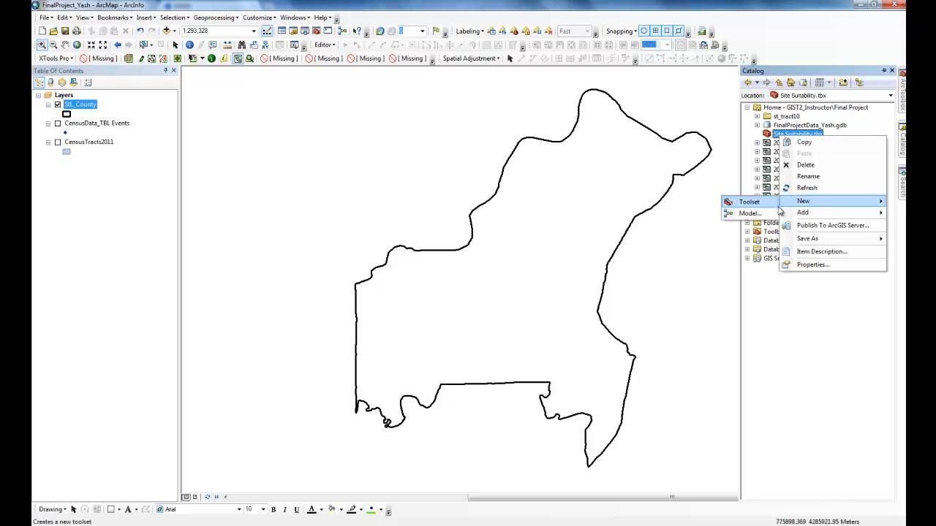
left_click(764, 216)
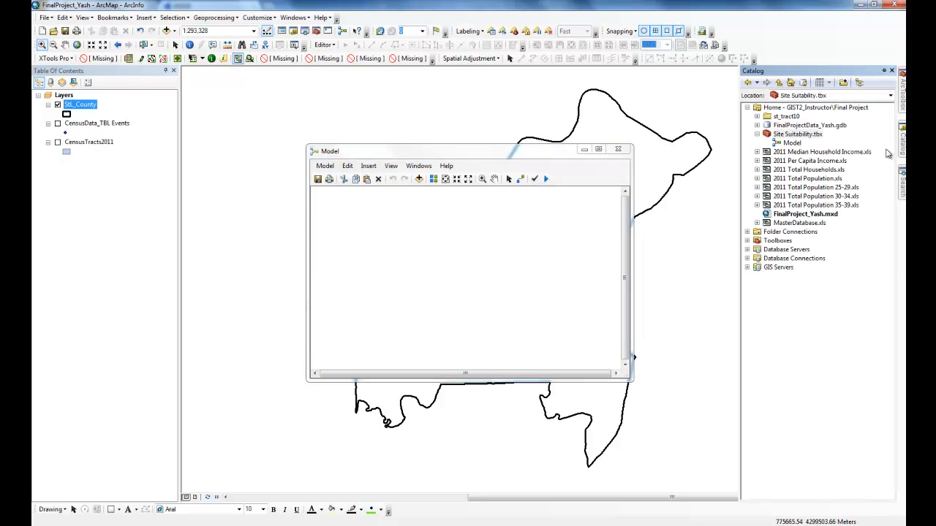
Step: Try to rename the new model as Site Suitability Analysis while its editing window is open
left_click(793, 144)
left_click(793, 146)
type("Site Suitability Analysis")
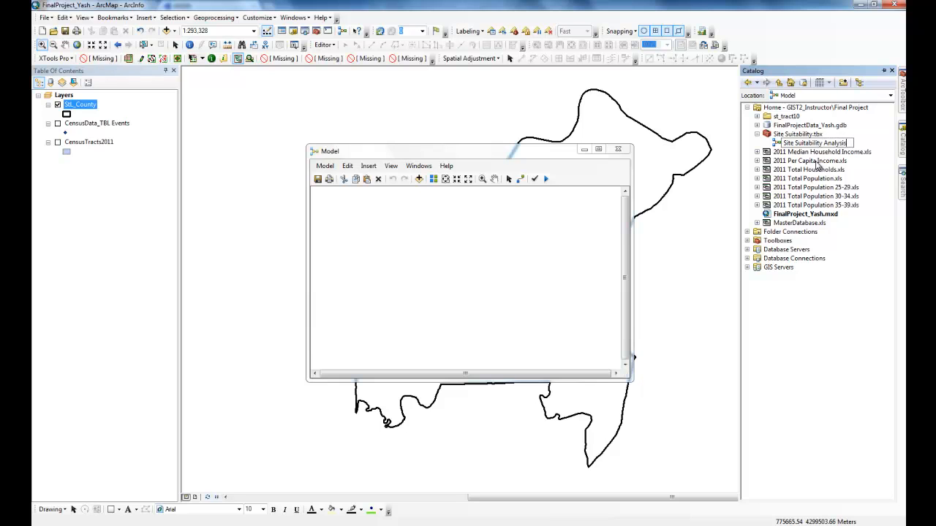
key("Return")
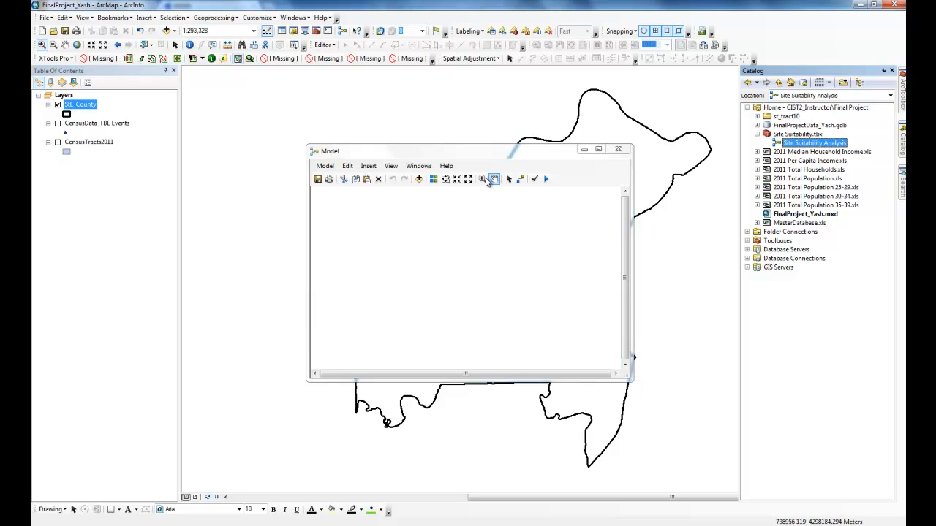
Step: Save the empty model and close its ModelBuilder window
left_click(319, 179)
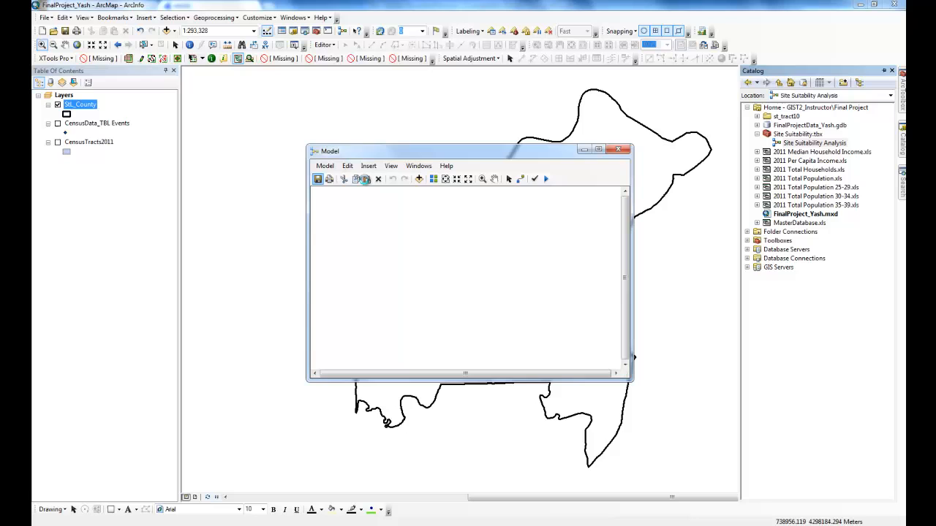
left_click(618, 149)
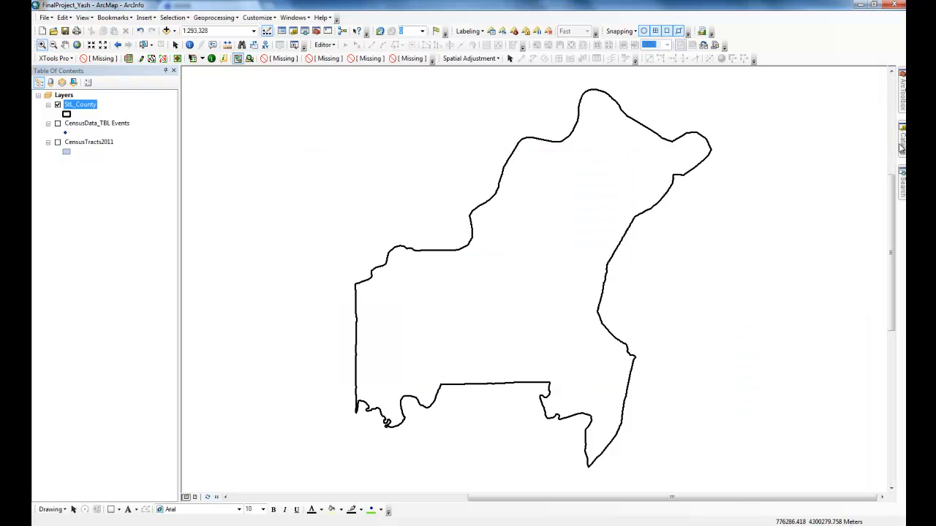
Step: Reopen the model in the Site Suitability toolbox for editing, and enlarge and reposition its window over the map
mouse_move(901, 139)
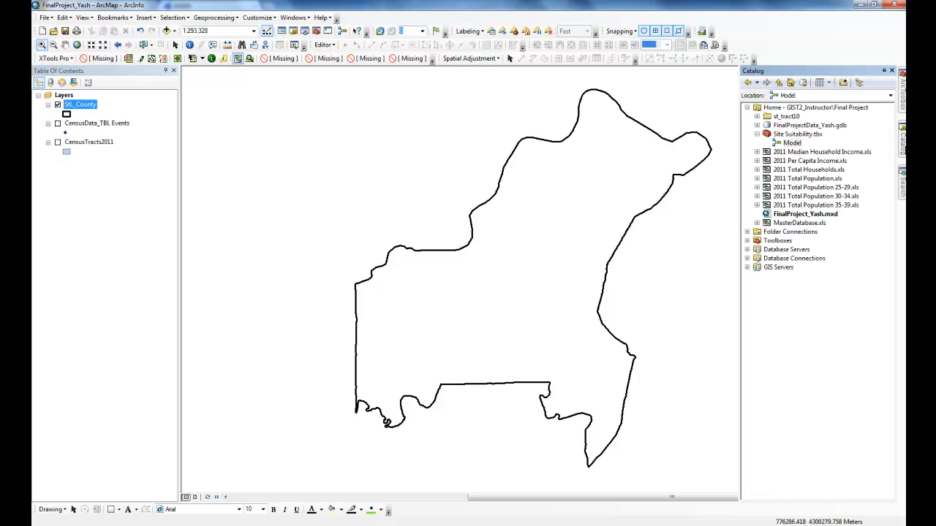
right_click(798, 146)
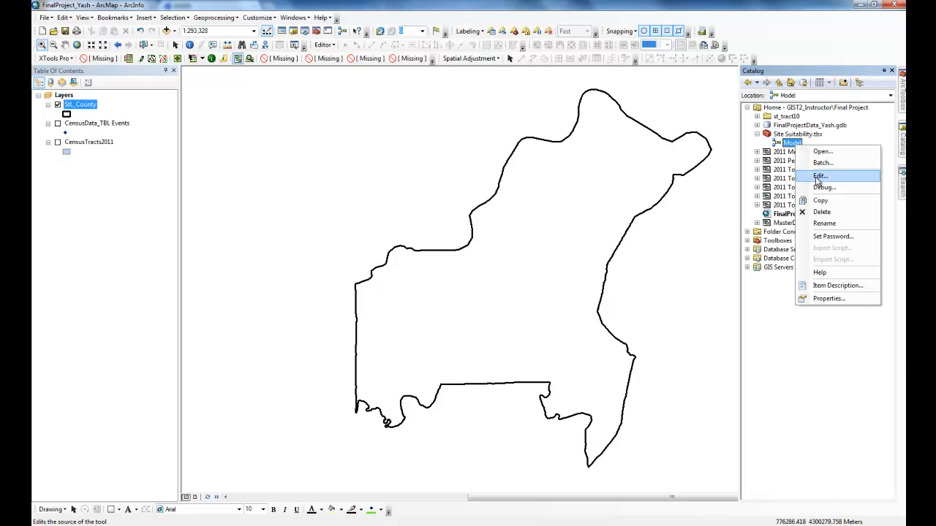
left_click(808, 179)
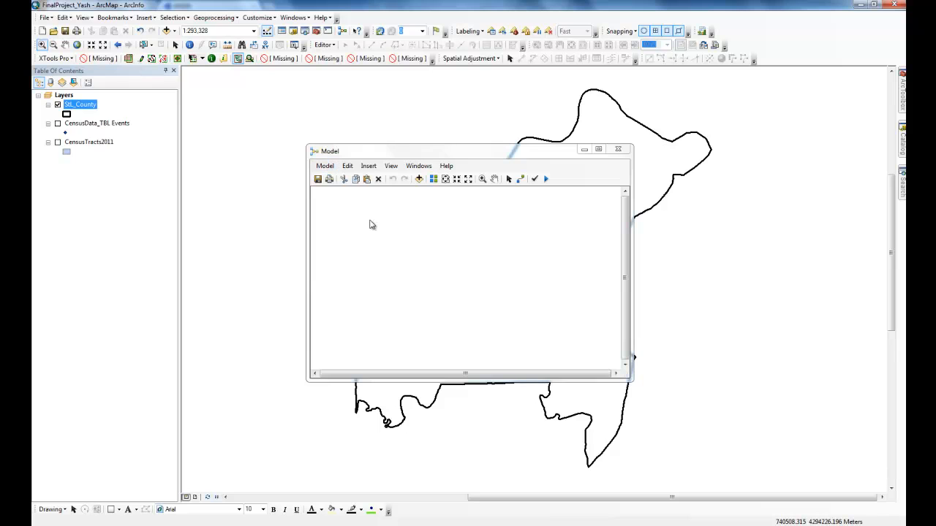
left_click_drag(352, 151, 174, 115)
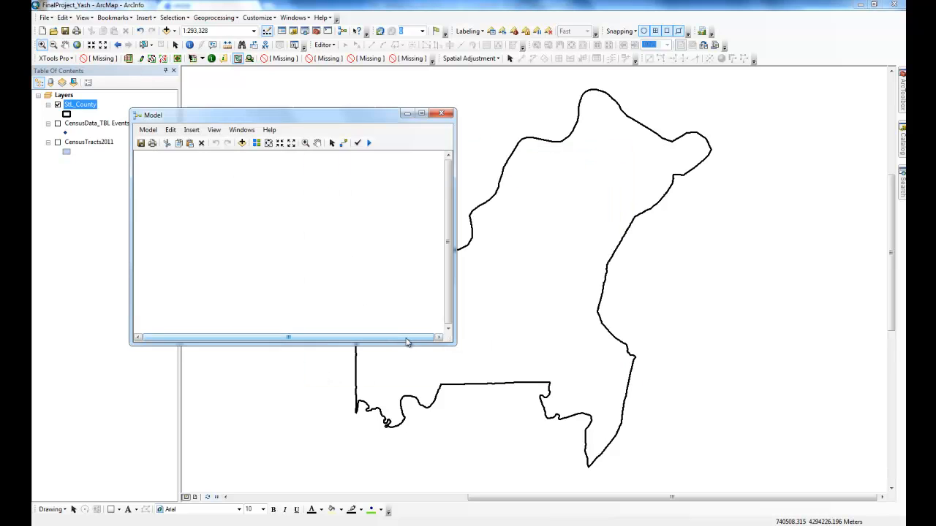
left_click_drag(449, 339, 637, 395)
left_click_drag(324, 121, 330, 145)
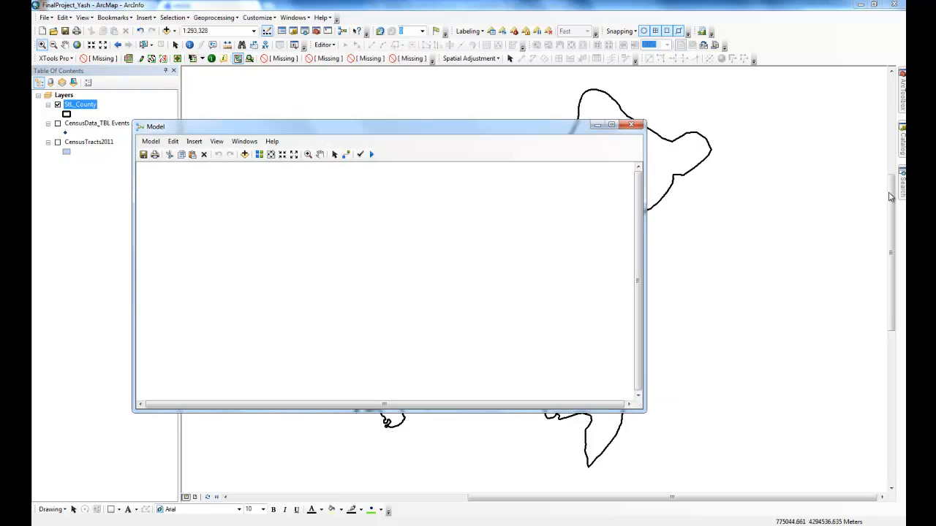
Step: Search for the idw tool and add the Spatial Analyst version of IDW to the model
mouse_move(901, 201)
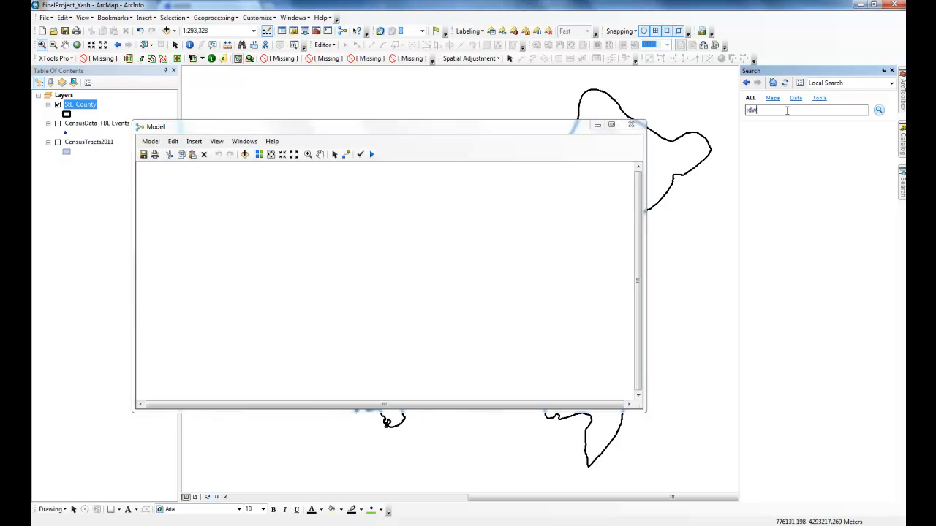
key("Return")
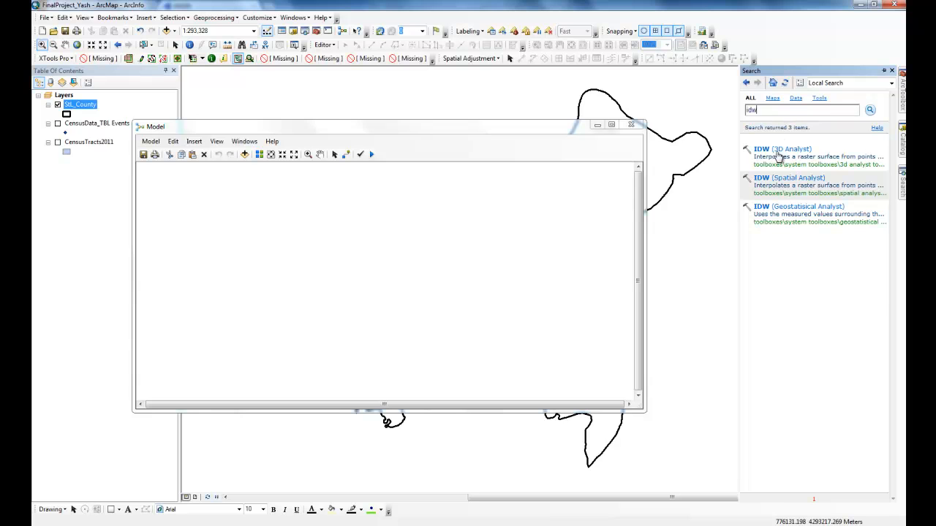
left_click_drag(773, 177, 307, 224)
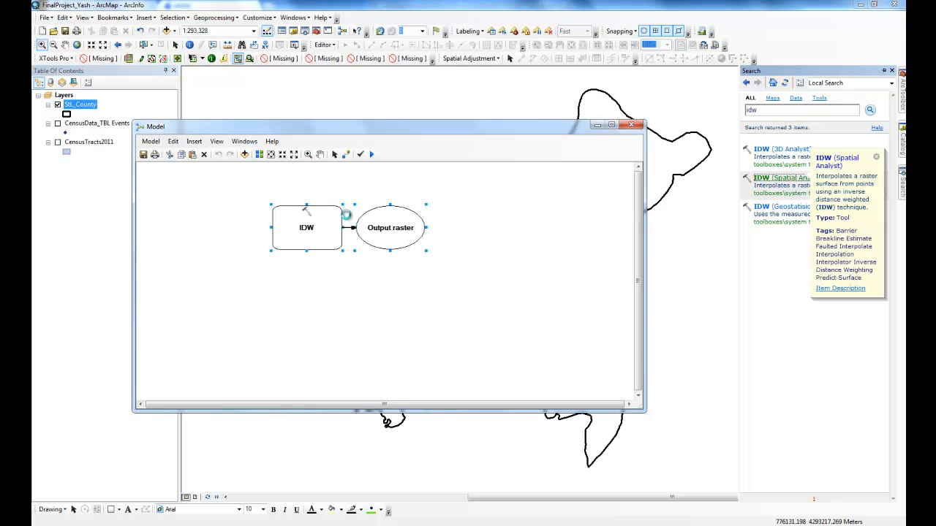
left_click(222, 238)
Step: Add the CensusData_TBL Events layer to the model and connect it to IDW as the input point features
left_click_drag(84, 125, 296, 229)
left_click(346, 154)
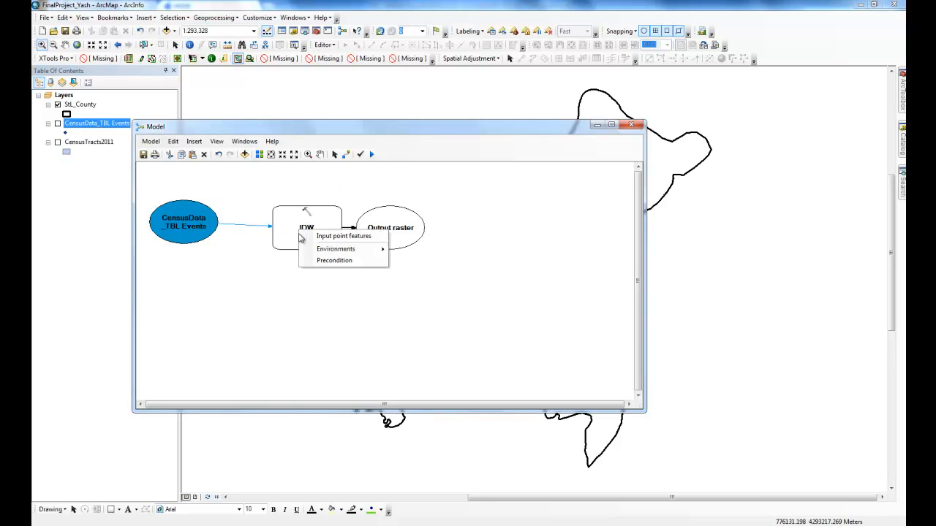
left_click(316, 237)
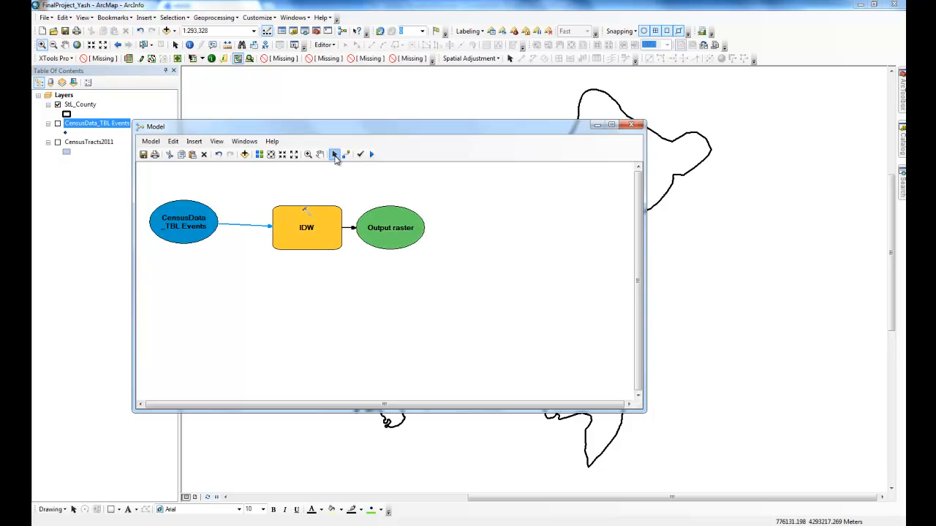
Step: Open the IDW tool's parameters and set the Z value field to PopDensity
right_click(314, 219)
left_click(330, 229)
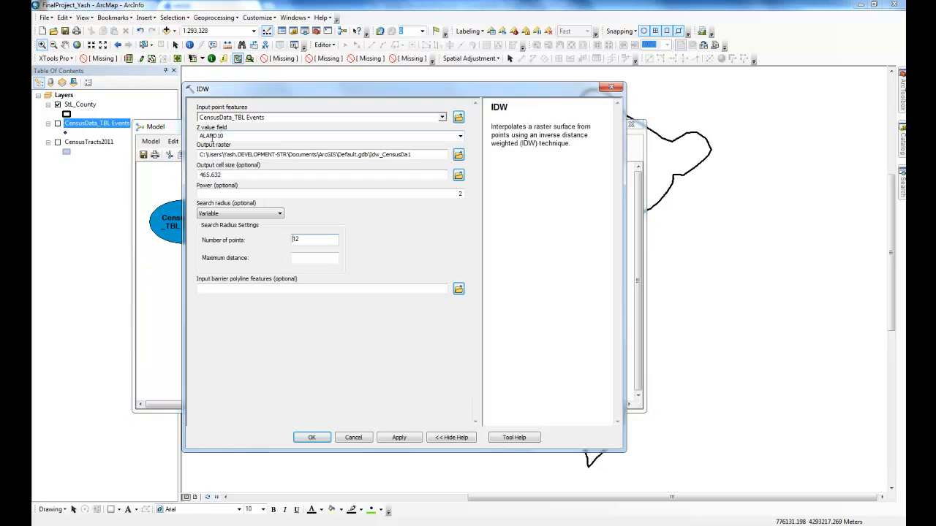
left_click(460, 136)
left_click_drag(459, 182, 449, 285)
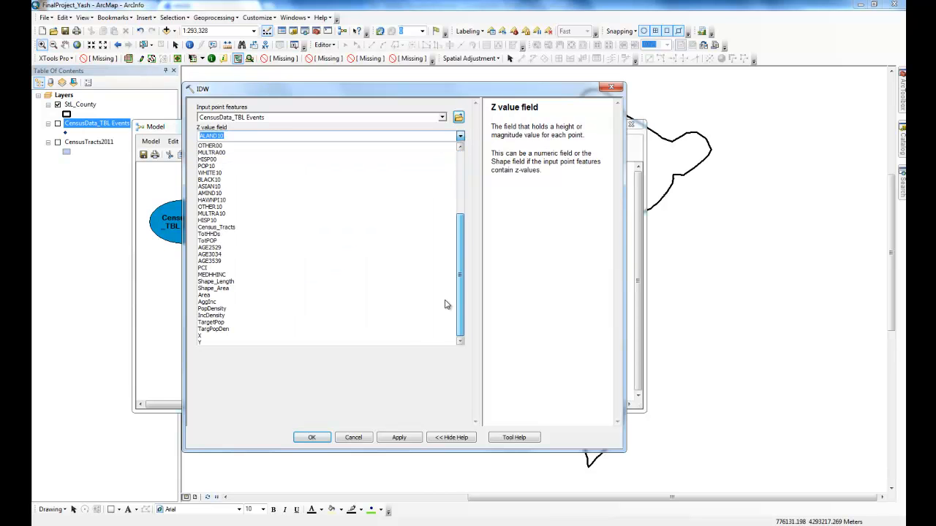
left_click(297, 310)
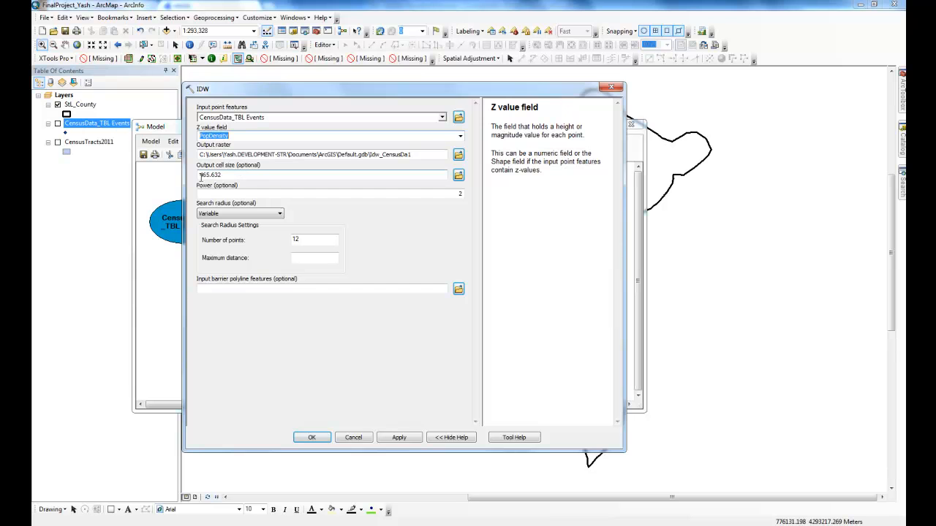
Step: Set the IDW output cell size to 50 and the power to 4
left_click_drag(201, 176, 229, 175)
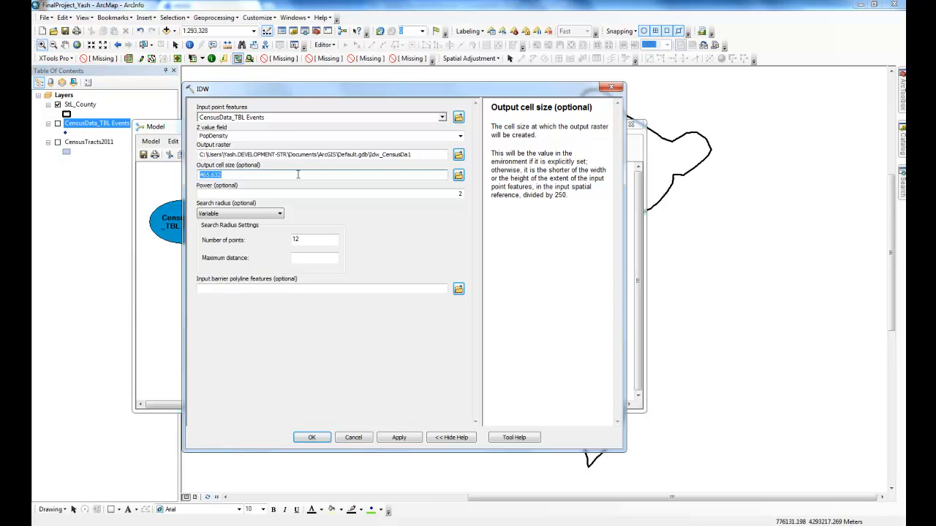
type("50")
double_click(459, 194)
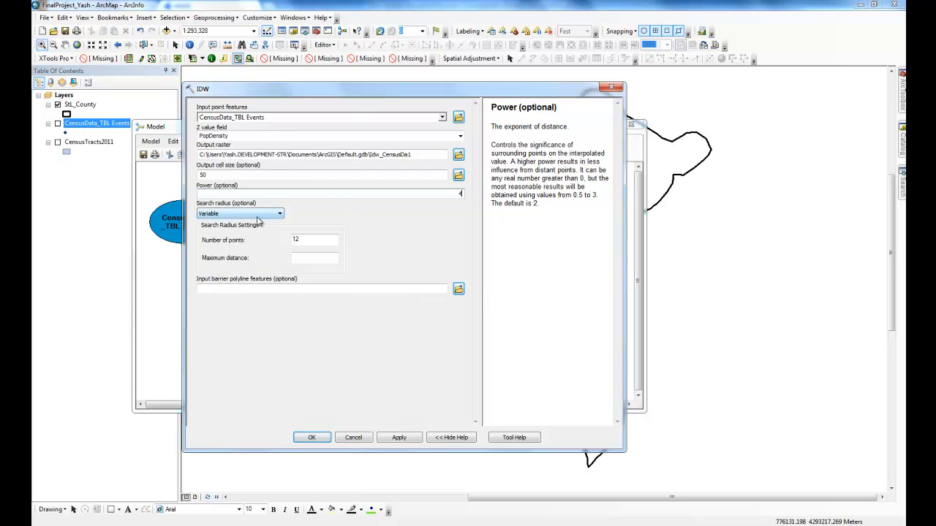
Step: Set the IDW output raster to PopDensity in the Final Project folder's geodatabase and accept the tool's parameters
left_click(459, 157)
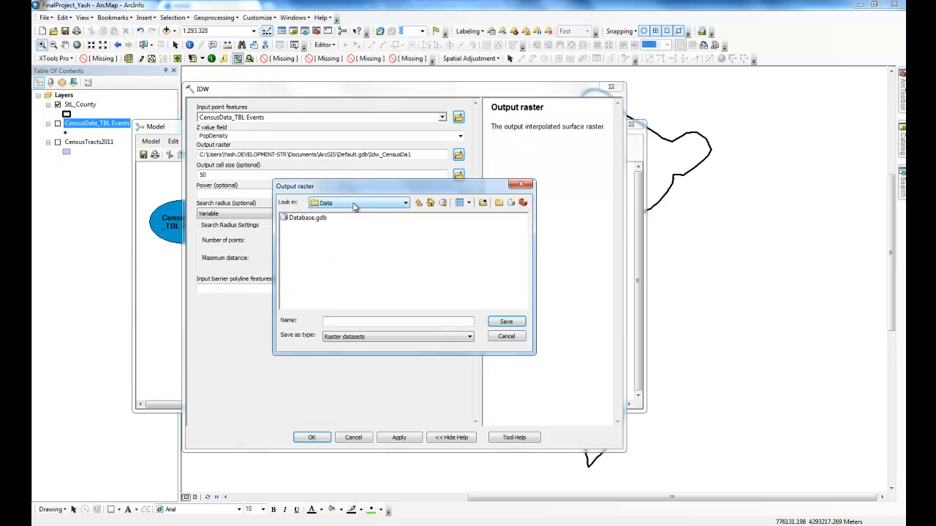
left_click(354, 204)
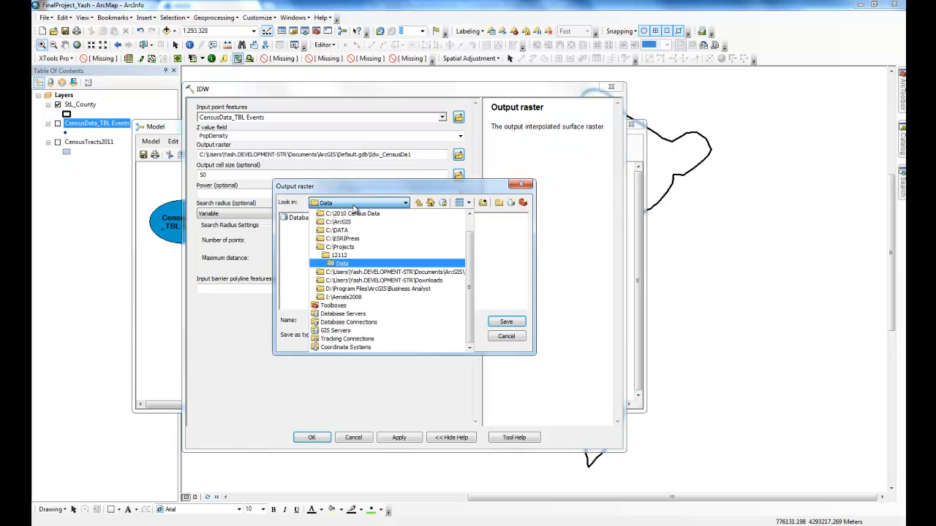
left_click(351, 238)
double_click(322, 235)
double_click(318, 227)
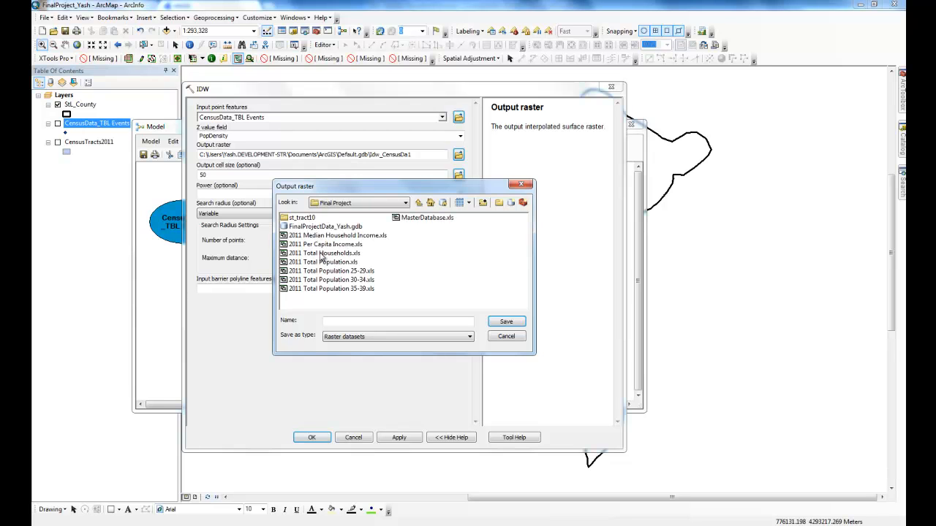
left_click(327, 227)
double_click(327, 226)
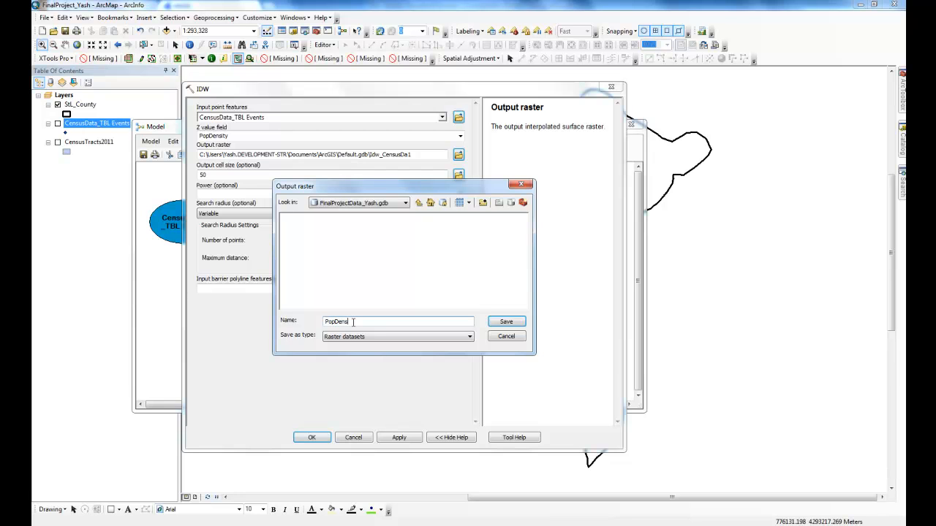
key("Return")
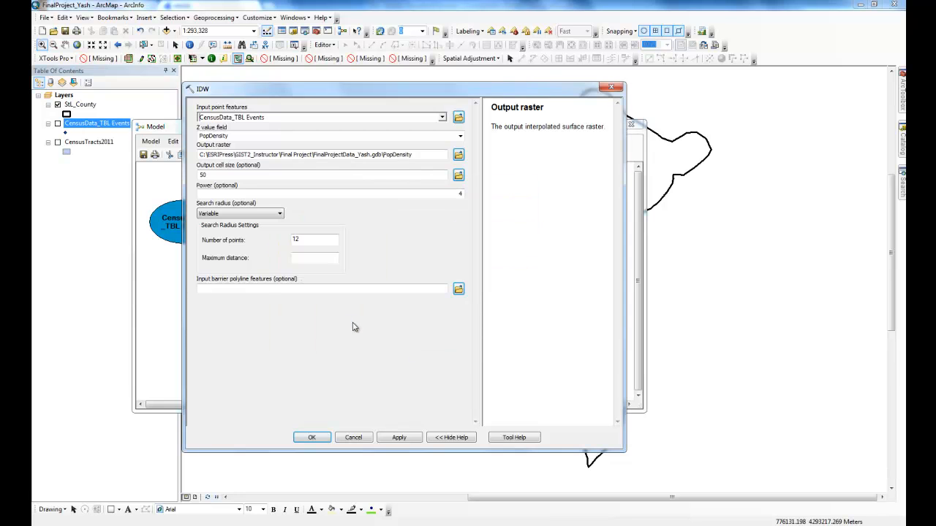
left_click(318, 438)
left_click(358, 324)
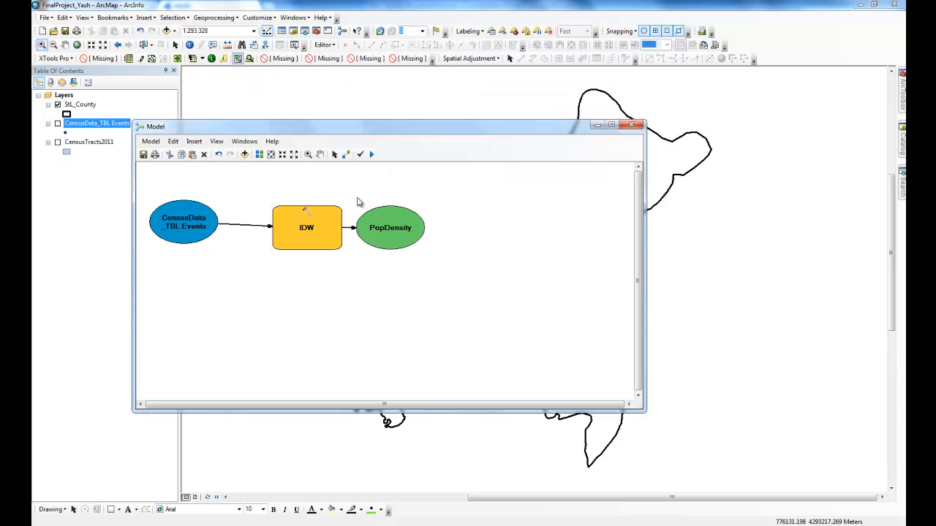
Step: Set the PopDensity output to be added to the display and run the IDW tool from the model
right_click(402, 222)
left_click(417, 268)
right_click(313, 224)
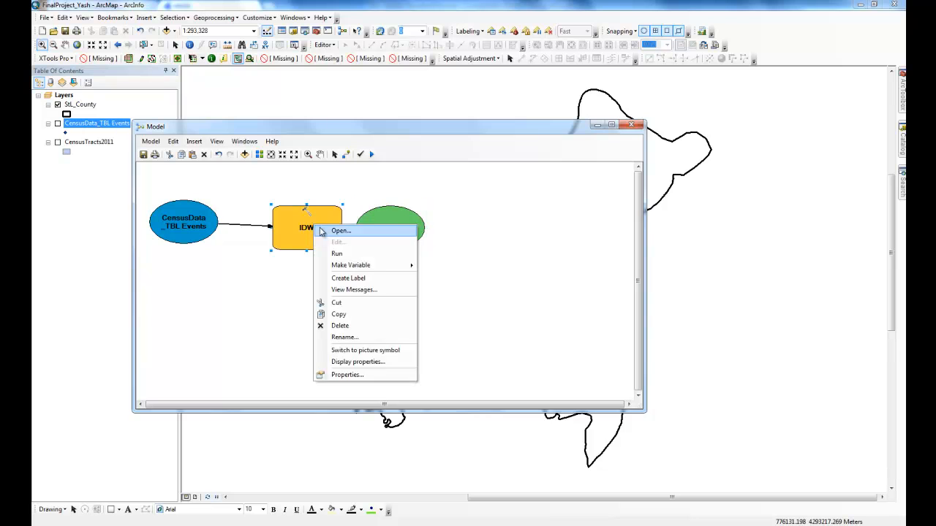
left_click(335, 253)
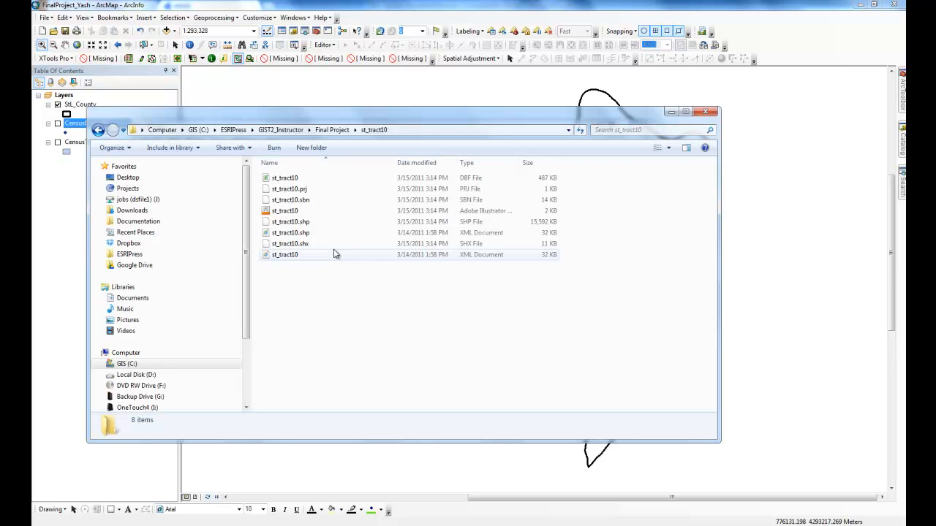
left_click(671, 112)
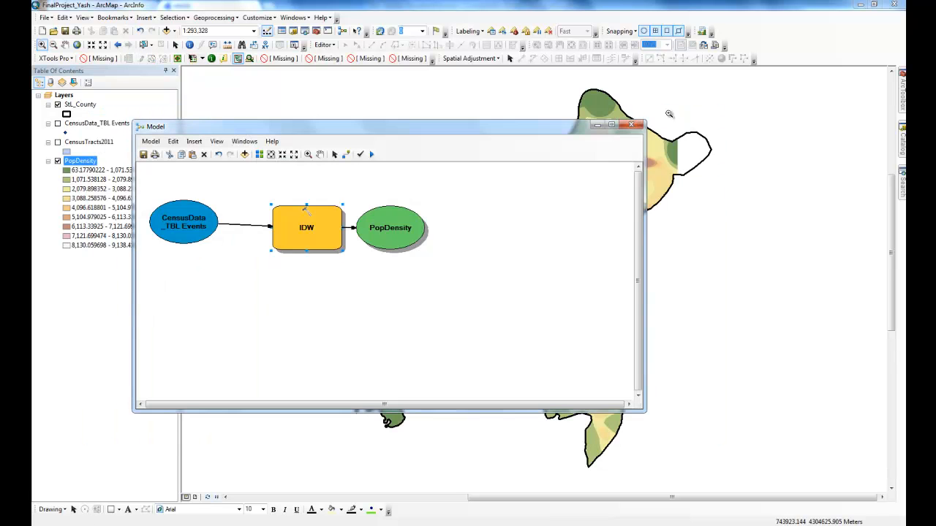
Step: Minimize the model window and change the PopDensity layer's classification method to Natural Breaks (Jenks)
left_click(596, 127)
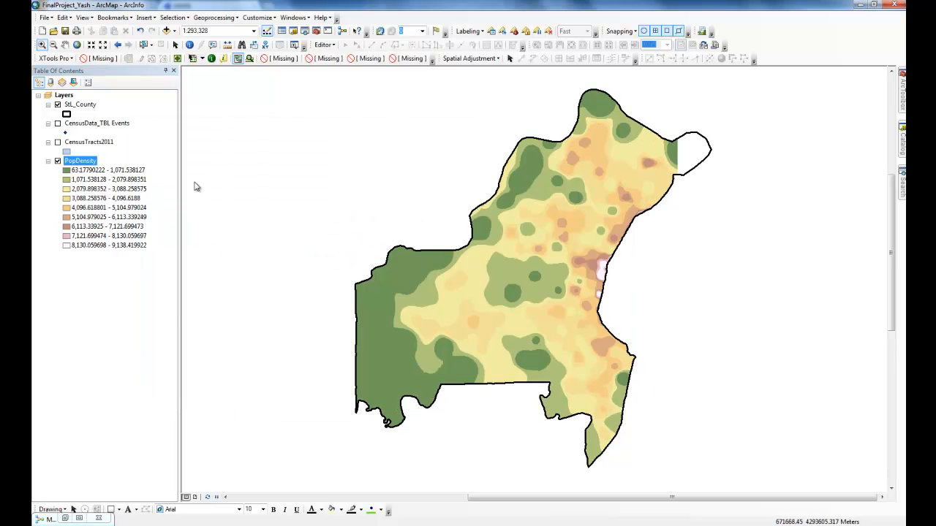
right_click(83, 160)
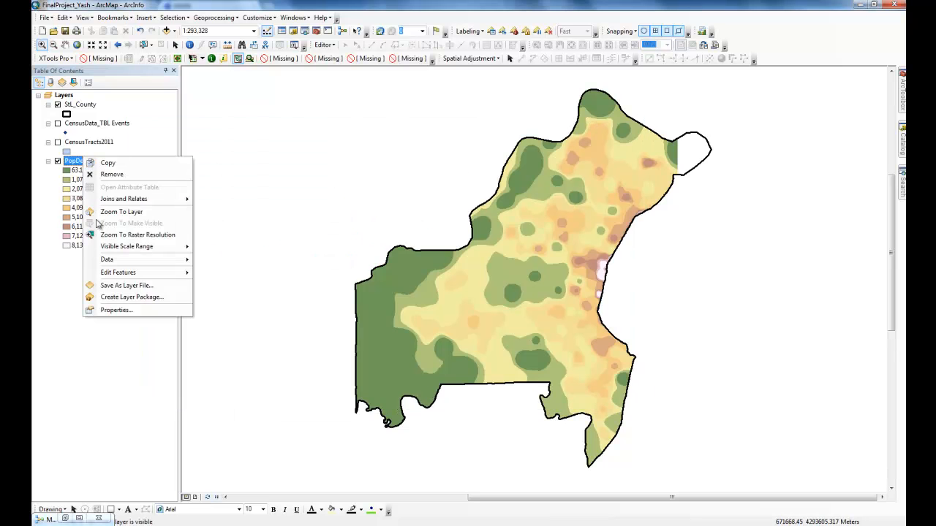
left_click(116, 311)
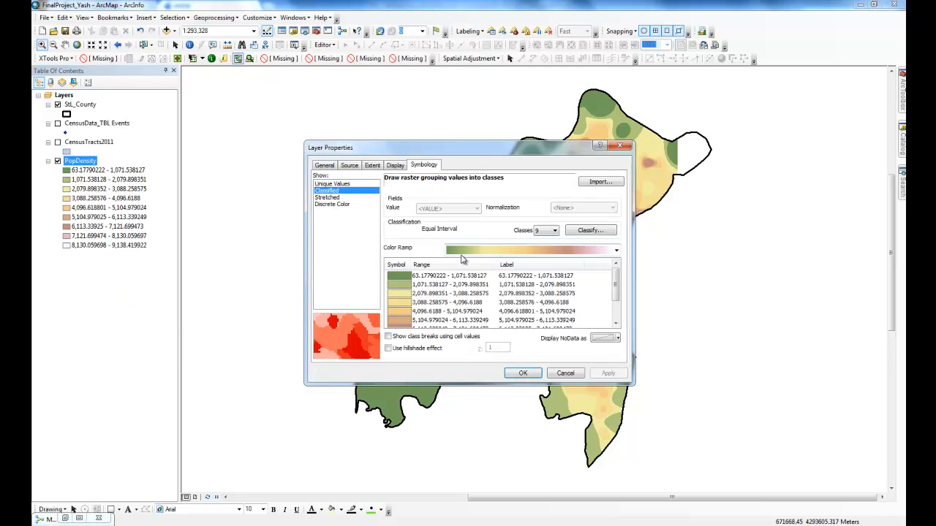
left_click(606, 232)
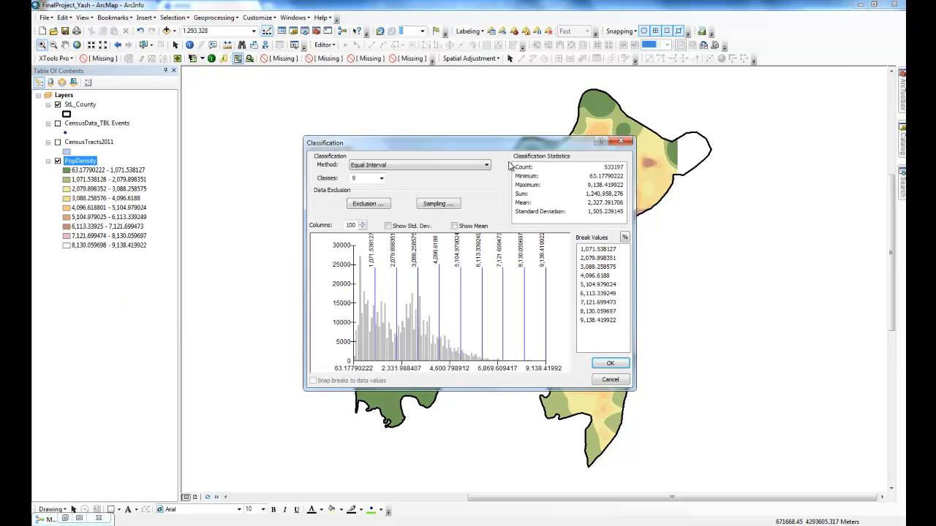
left_click(431, 166)
left_click(378, 201)
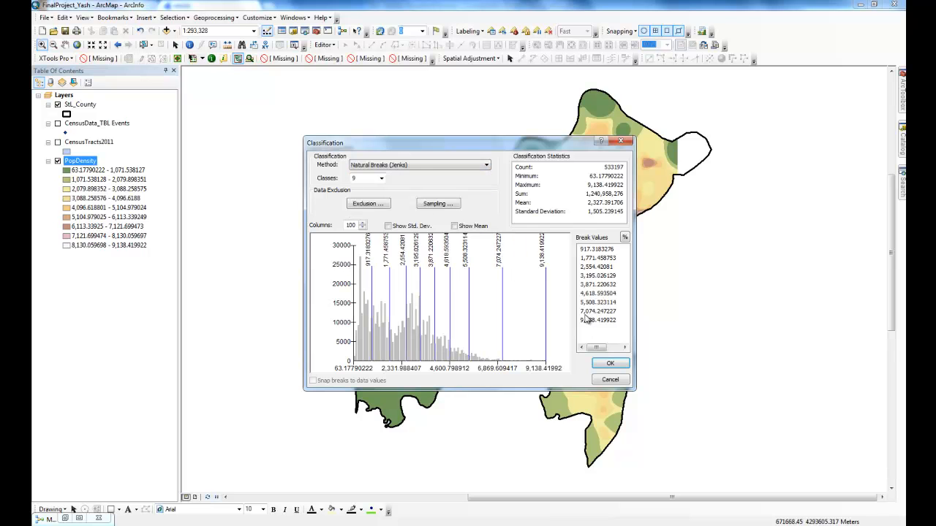
left_click(610, 364)
Step: Symbolize PopDensity in 12 classes with the red-yellow-green color ramp, flipped so low values are green and high values red
left_click(545, 231)
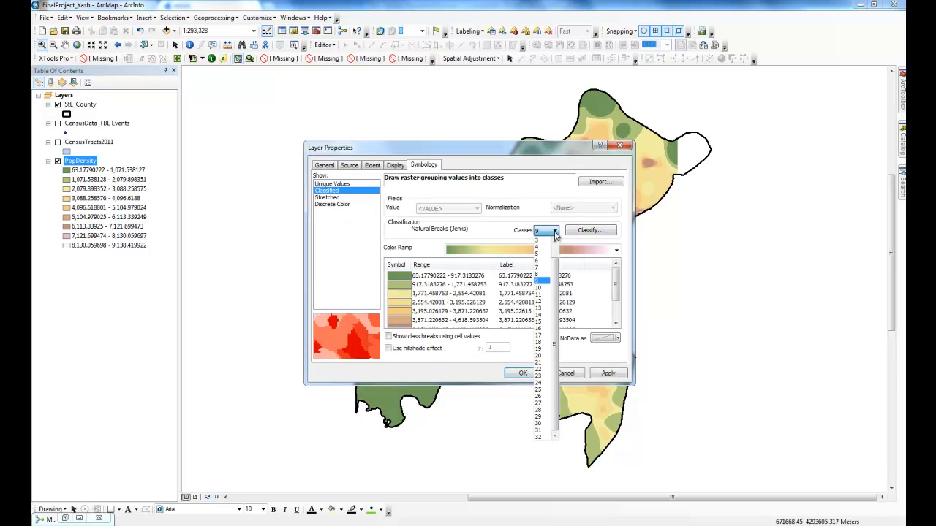
left_click(538, 300)
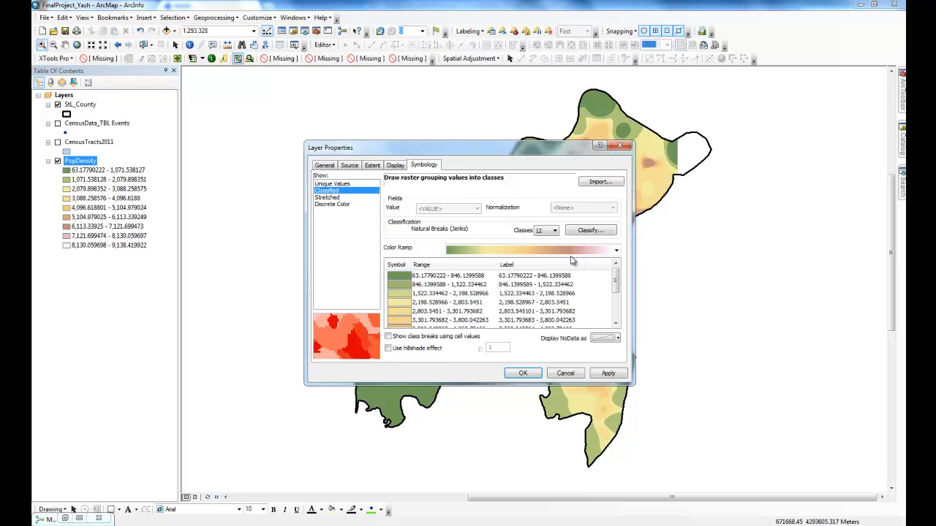
left_click(615, 250)
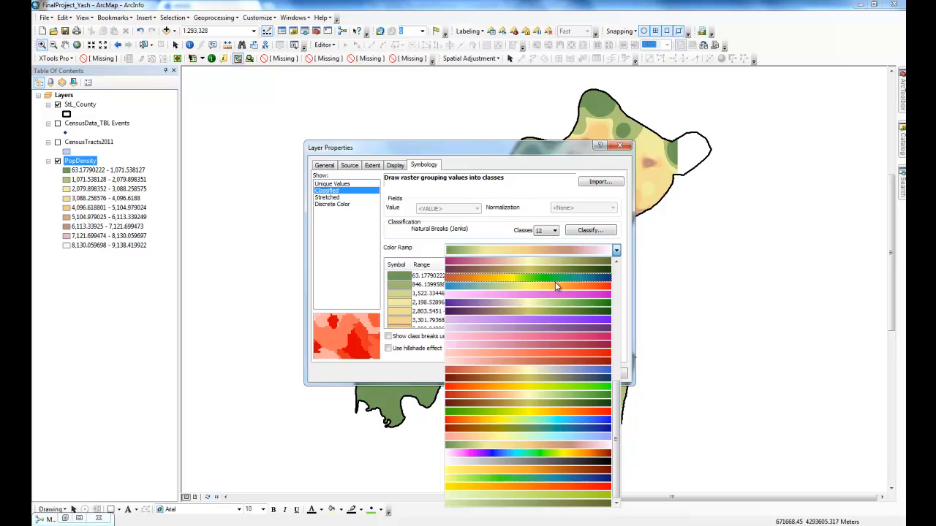
left_click(523, 392)
left_click(396, 265)
left_click(411, 273)
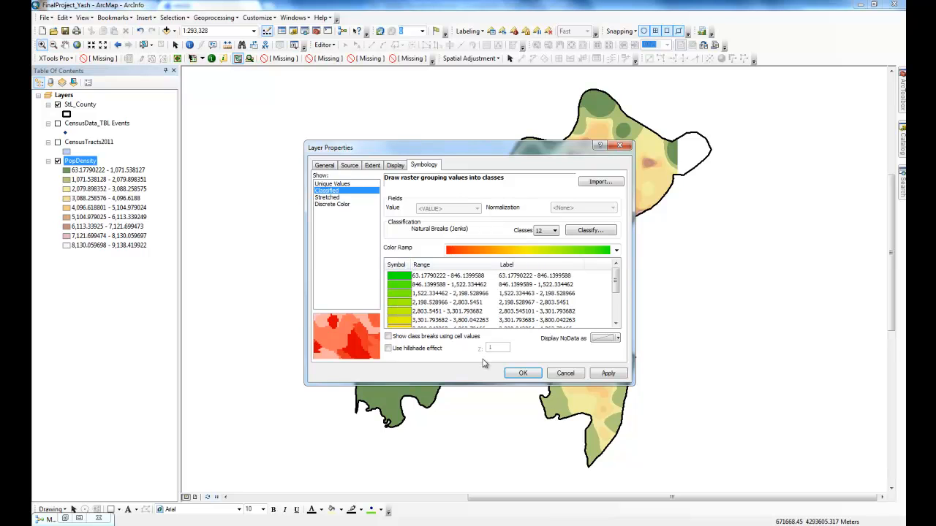
scroll(578, 305, "down", 2)
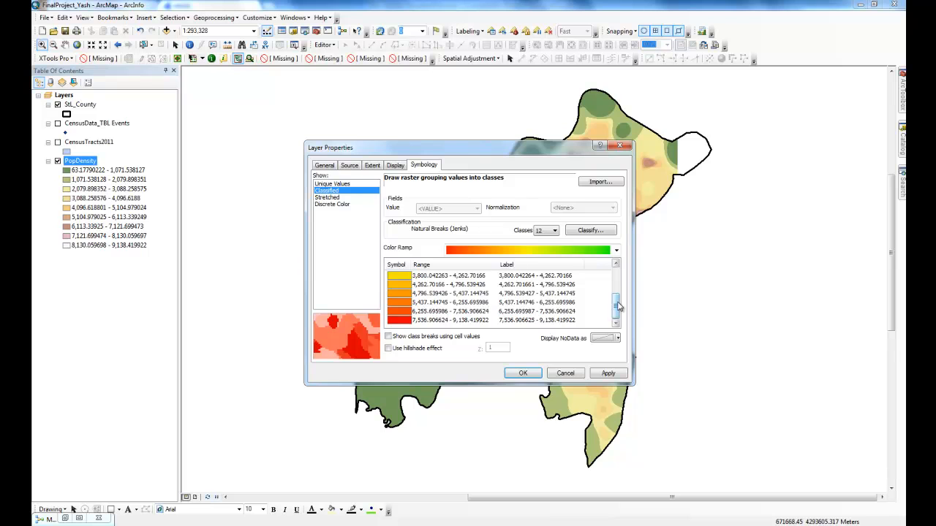
left_click(532, 375)
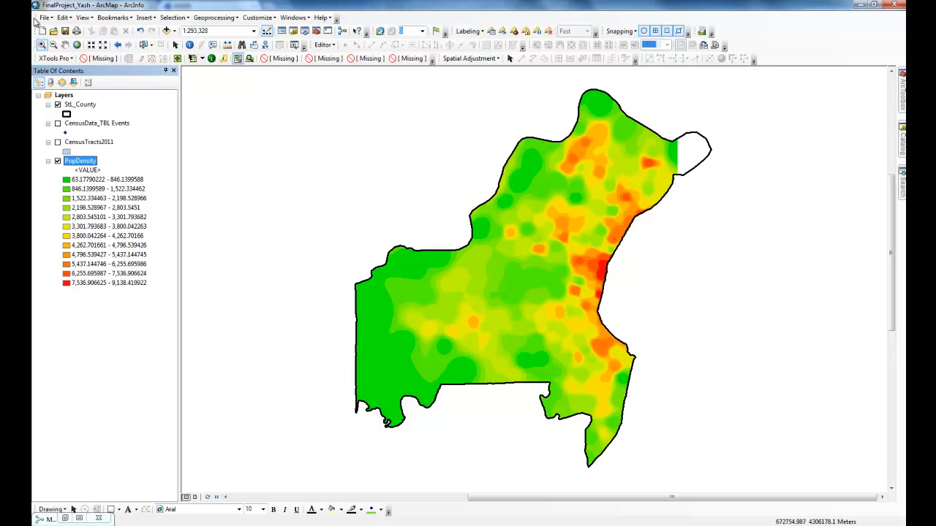
Step: Save the map document and add two more IDW (Spatial Analyst) tools to the model below the existing one
left_click(65, 31)
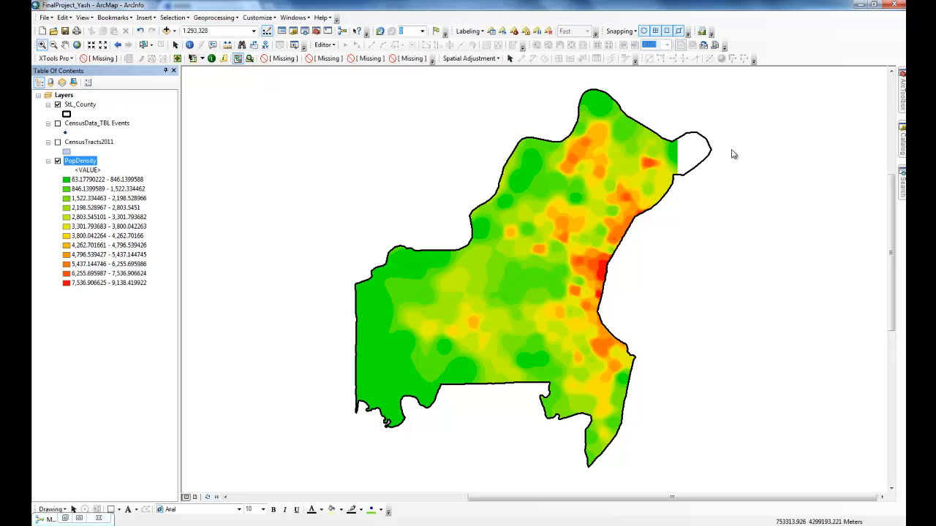
left_click(65, 518)
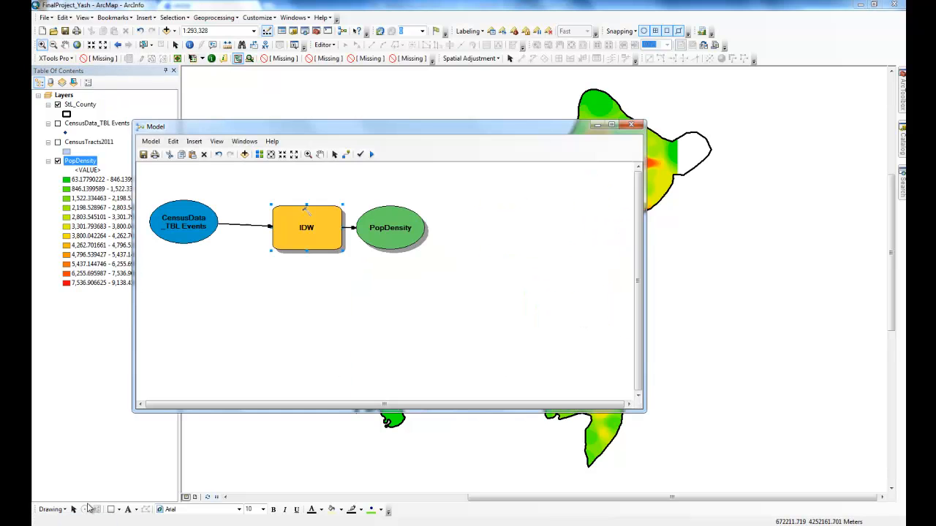
left_click(902, 191)
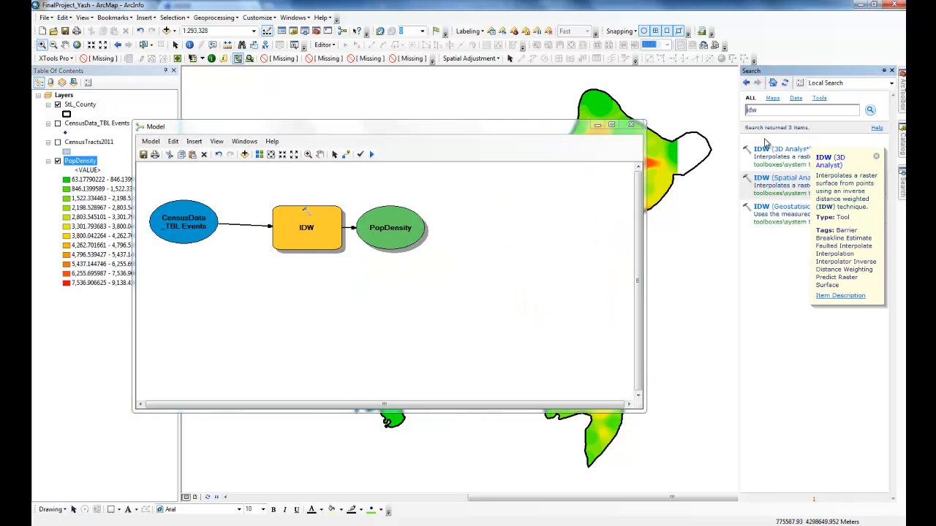
left_click_drag(763, 183, 311, 298)
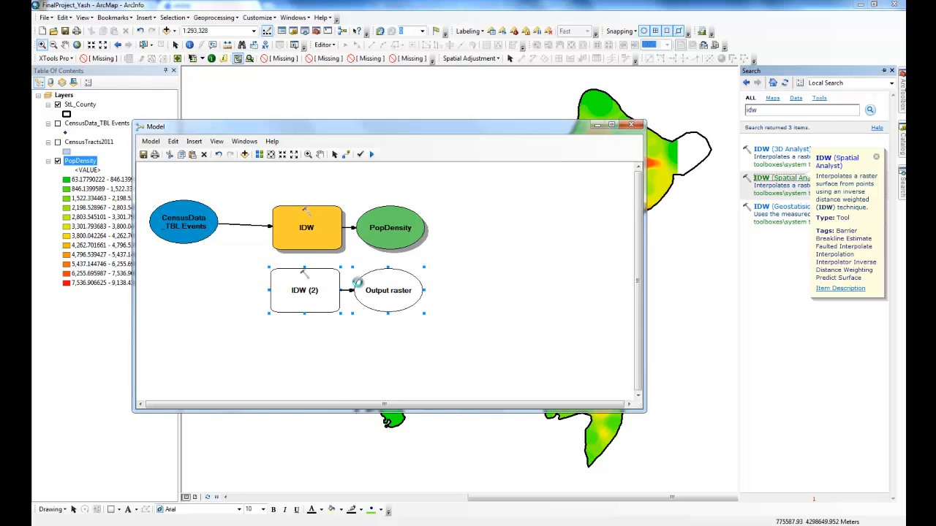
left_click_drag(783, 188, 319, 358)
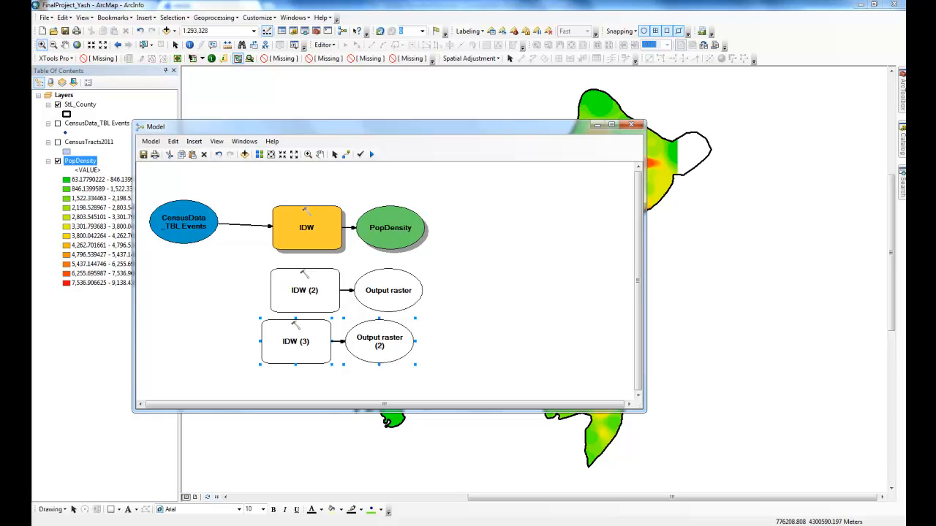
Step: Connect CensusData_TBL Events to both IDW (2) and IDW (3) in the model
left_click(346, 154)
left_click_drag(193, 231, 283, 296)
left_click(300, 304)
left_click_drag(180, 221, 283, 337)
left_click(303, 348)
Step: Configure IDW (2) with IncDensity as the Z value field, an output cell size of 50 and a power of 4
right_click(298, 285)
left_click(316, 296)
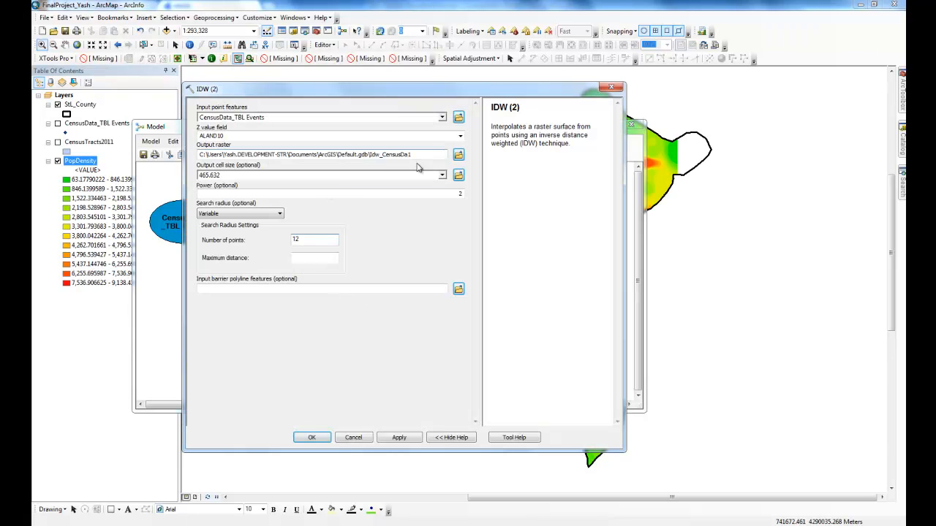
left_click(459, 136)
left_click_drag(459, 171, 443, 300)
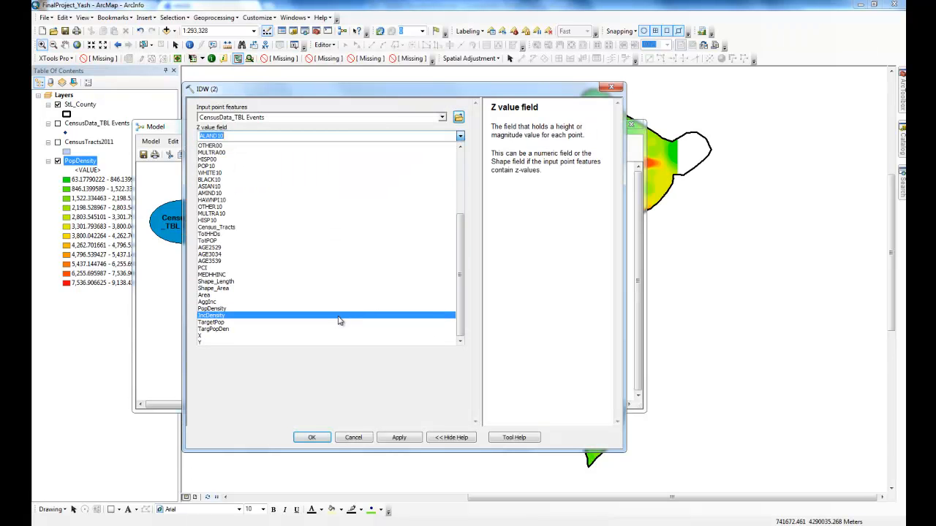
left_click(337, 315)
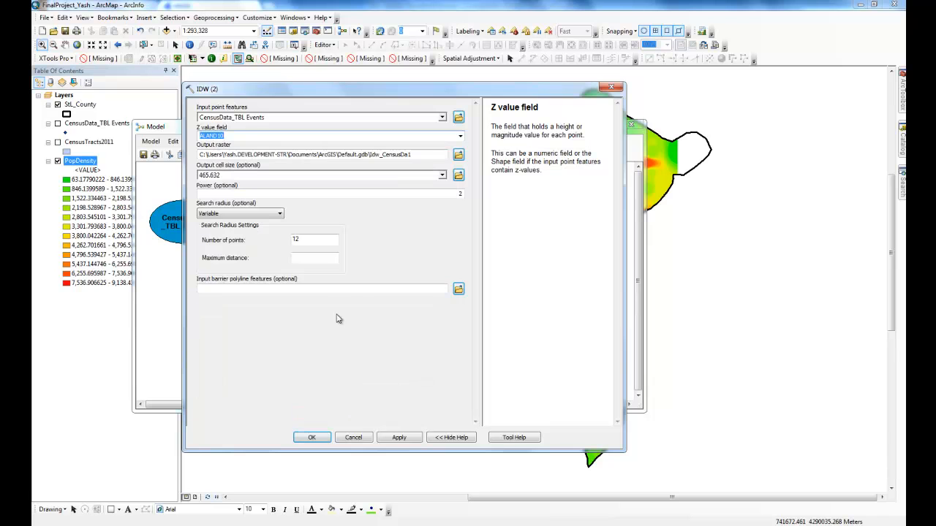
left_click(427, 175)
left_click_drag(197, 175, 223, 177)
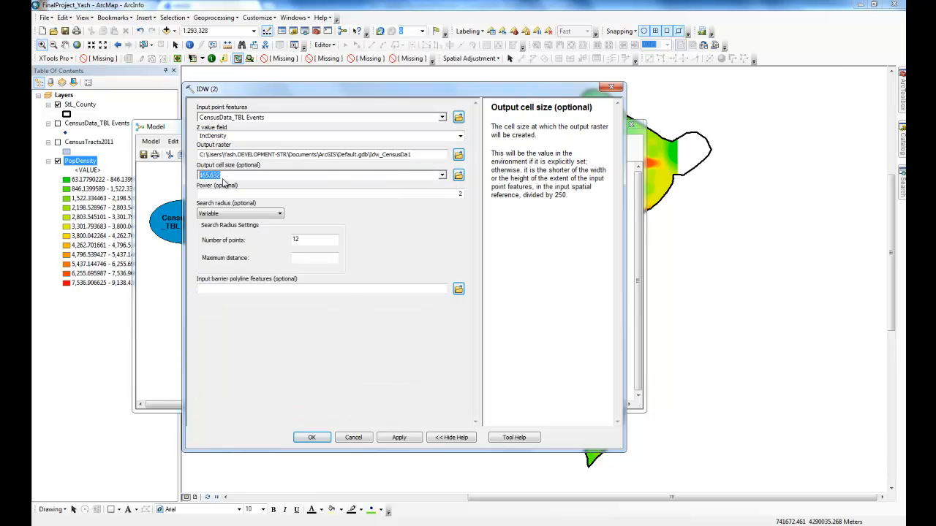
type("50")
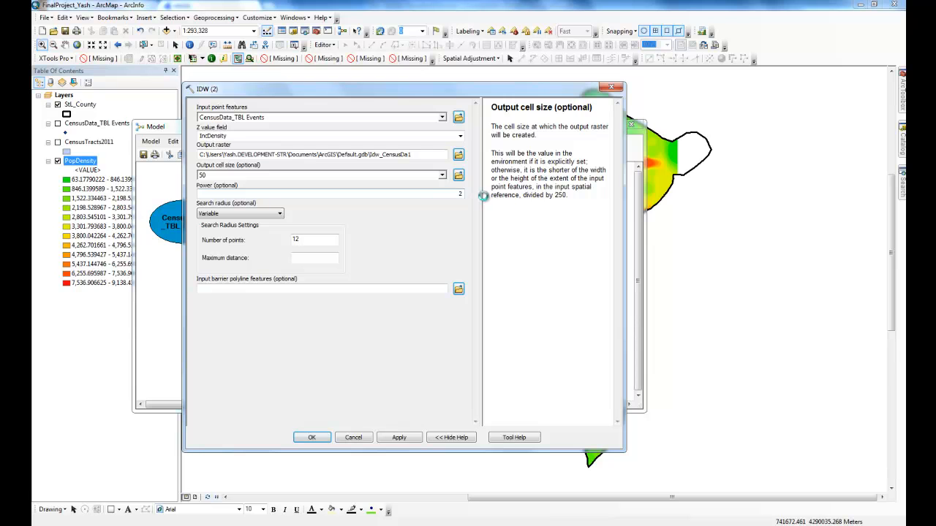
left_click(457, 192)
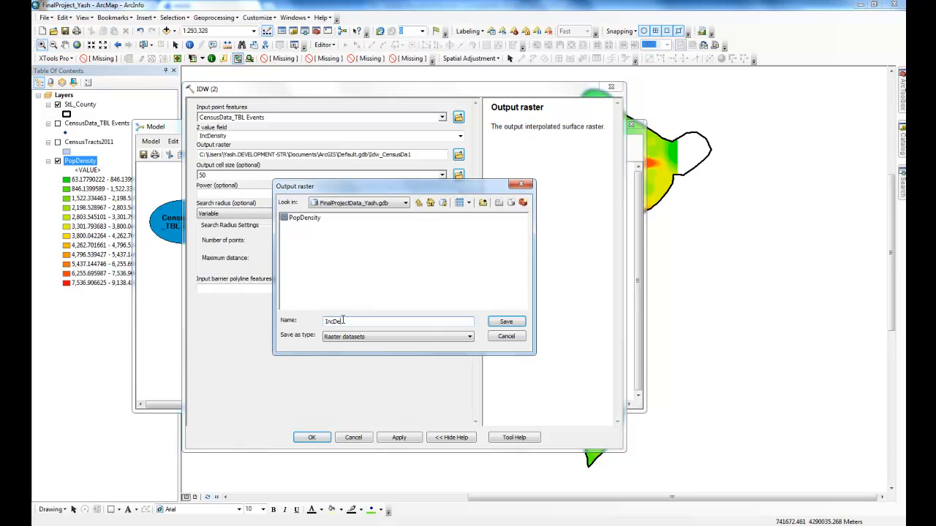
Step: Name IDW (2)'s output raster IncDensity in the final project geodatabase and set it to be added to the display
key("Return")
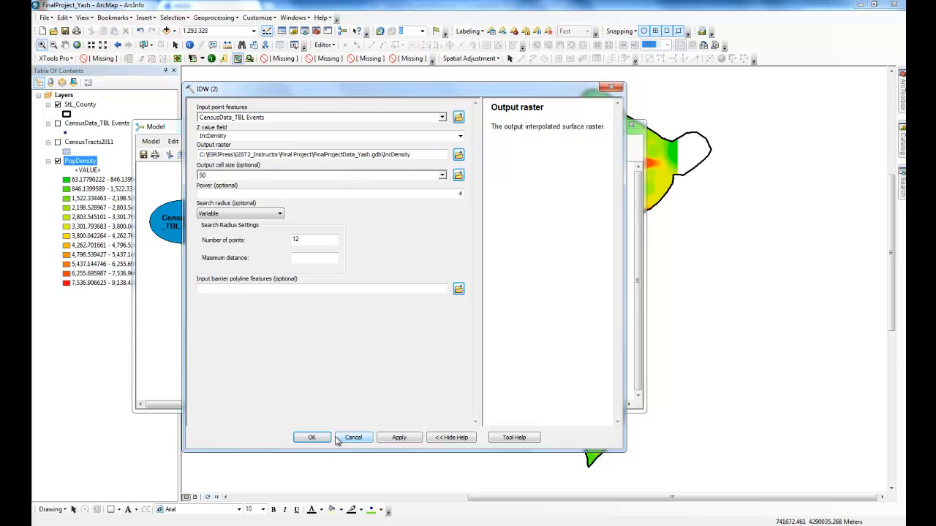
left_click(313, 437)
right_click(388, 301)
left_click(441, 330)
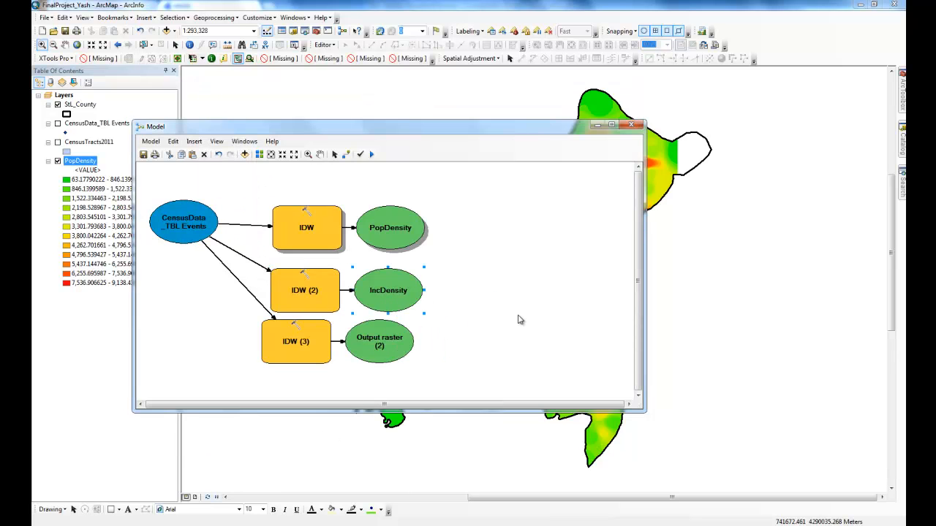
Step: Configure IDW (3) with TargPopDen as the Z value field, a power of 4 and an output cell size of 50
right_click(292, 338)
left_click(313, 345)
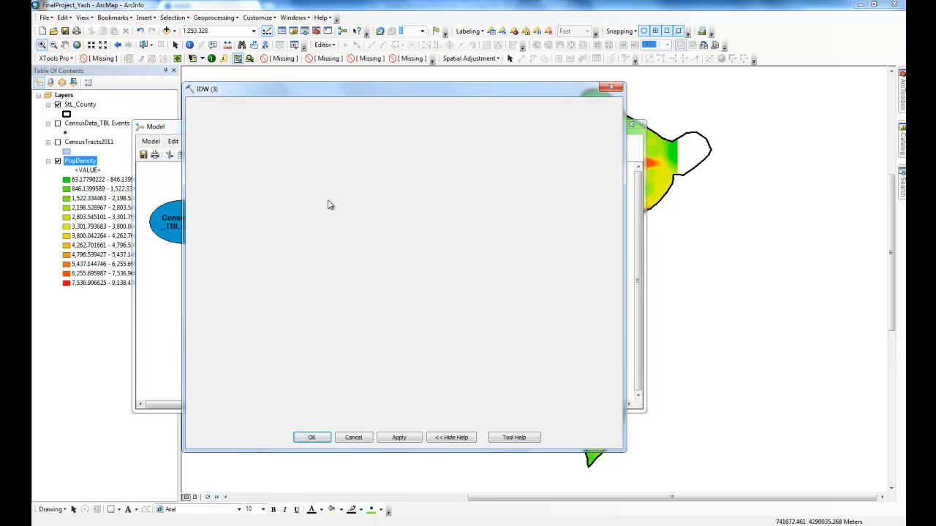
left_click(460, 136)
left_click_drag(460, 168, 448, 303)
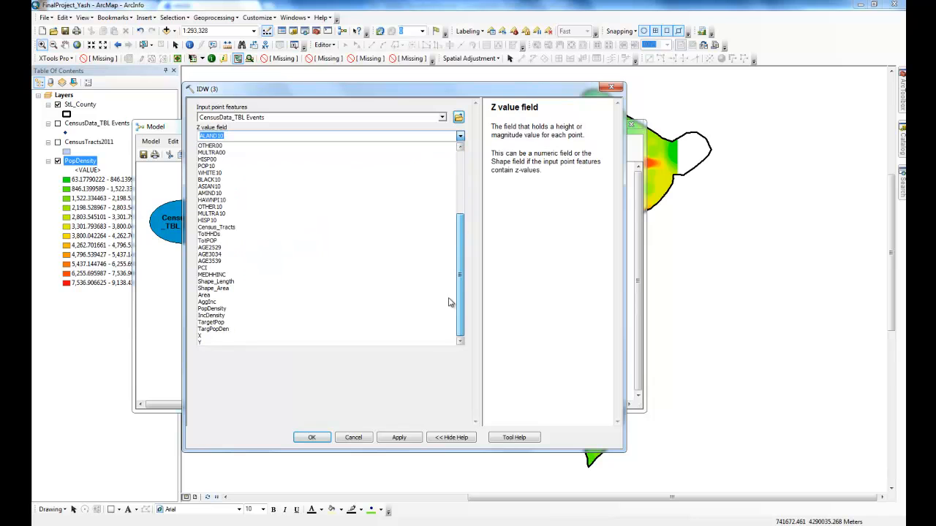
left_click(259, 330)
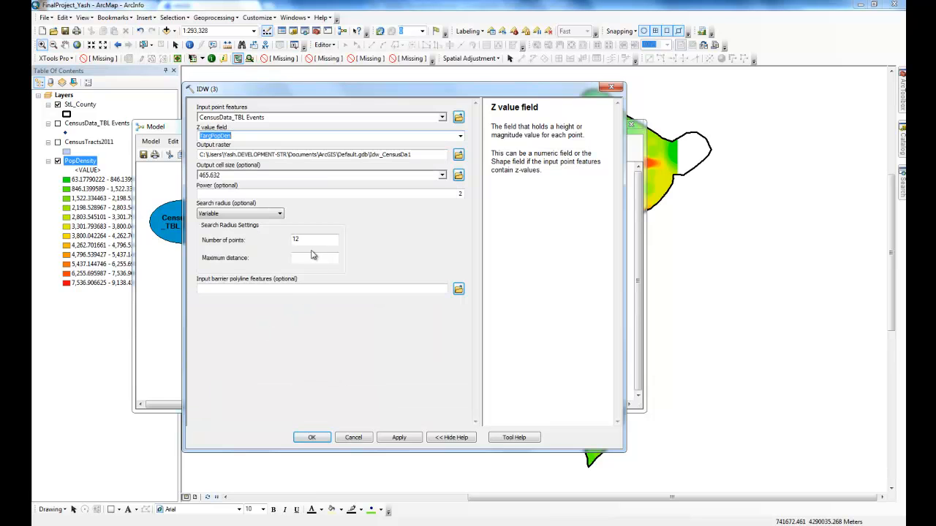
left_click(462, 194)
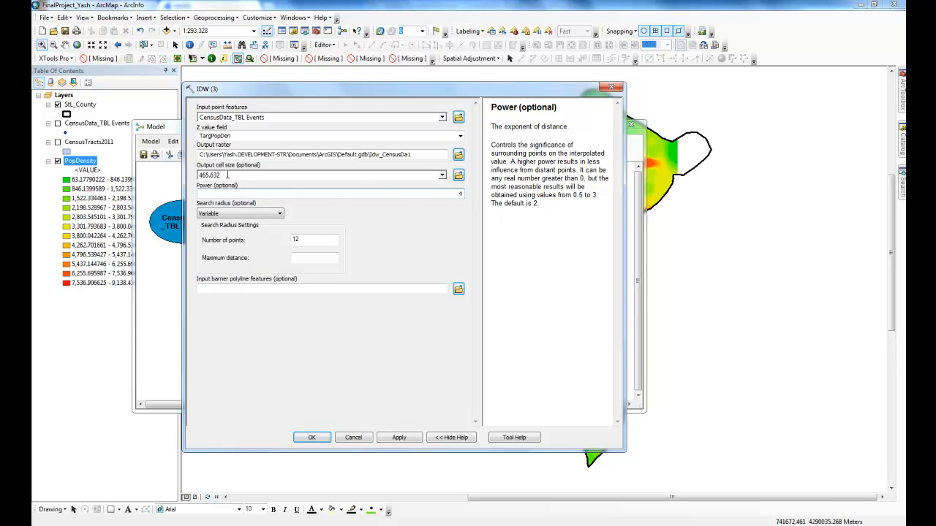
key("shift+Tab")
type("50")
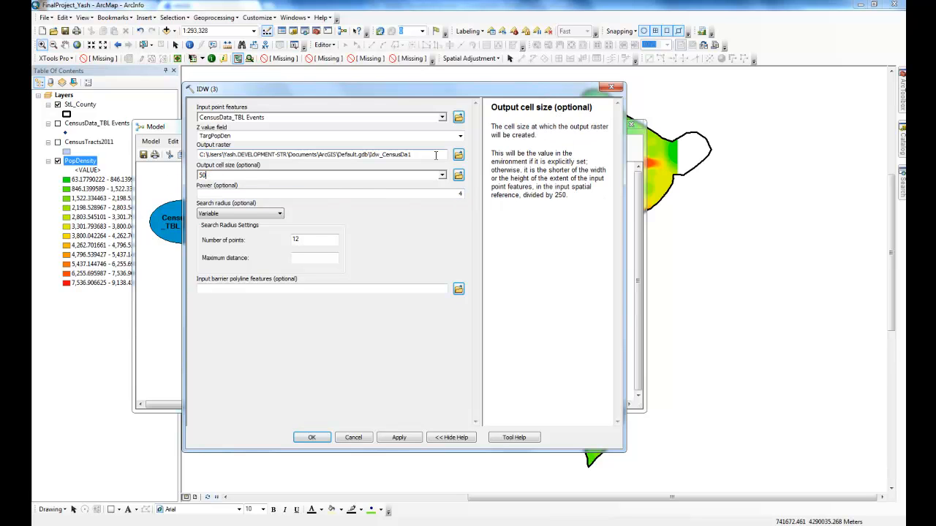
Step: Name IDW (3)'s output raster TargPopDensity in the final project geodatabase and set it to be added to the display
left_click(459, 154)
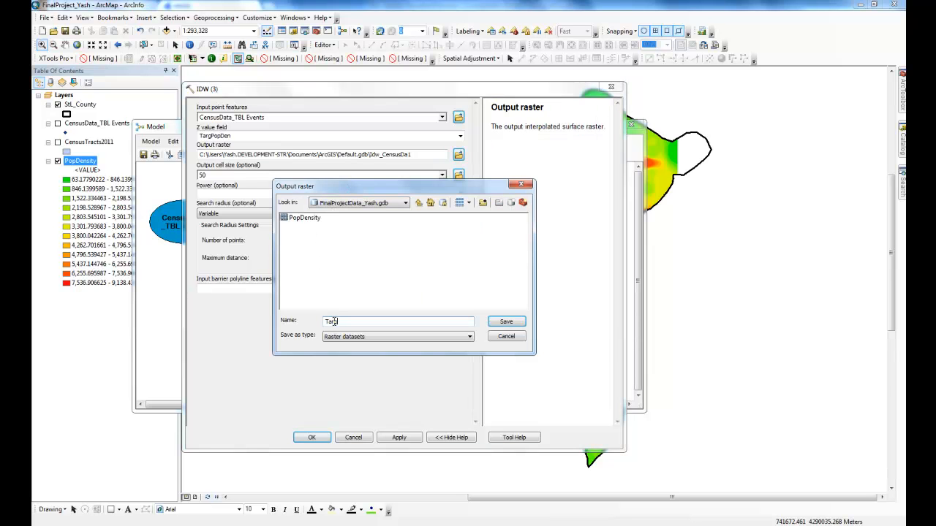
type("TargPopDensity")
key("Return")
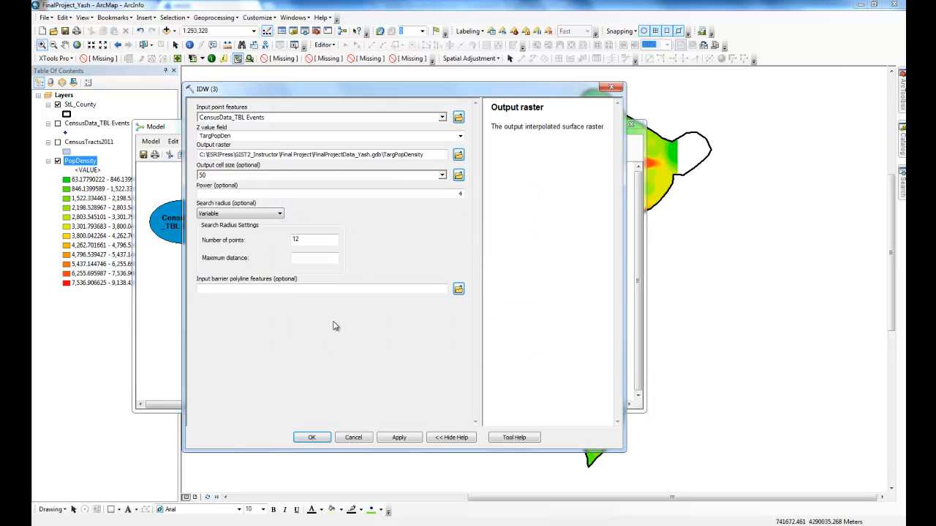
left_click(312, 437)
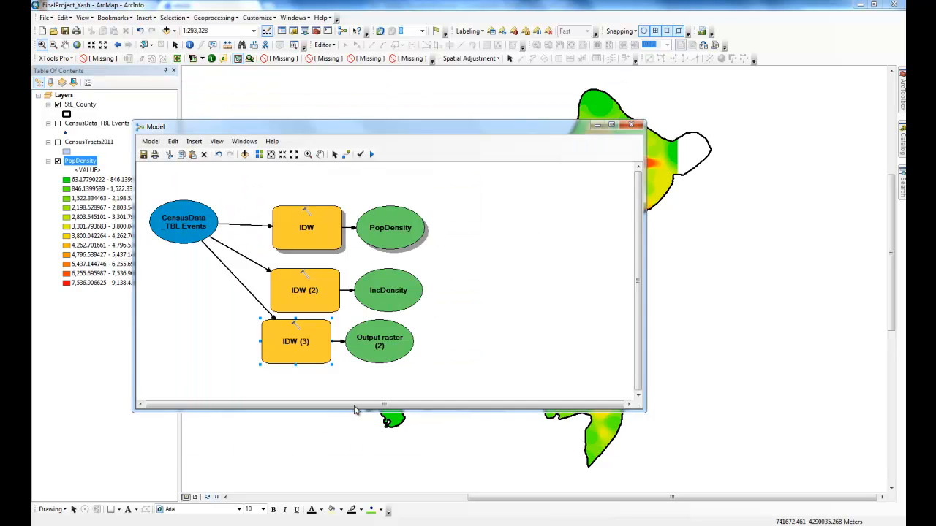
right_click(365, 339)
left_click(399, 380)
Step: Arrange the model elements with the automatic layout
left_click(524, 316)
left_click(264, 161)
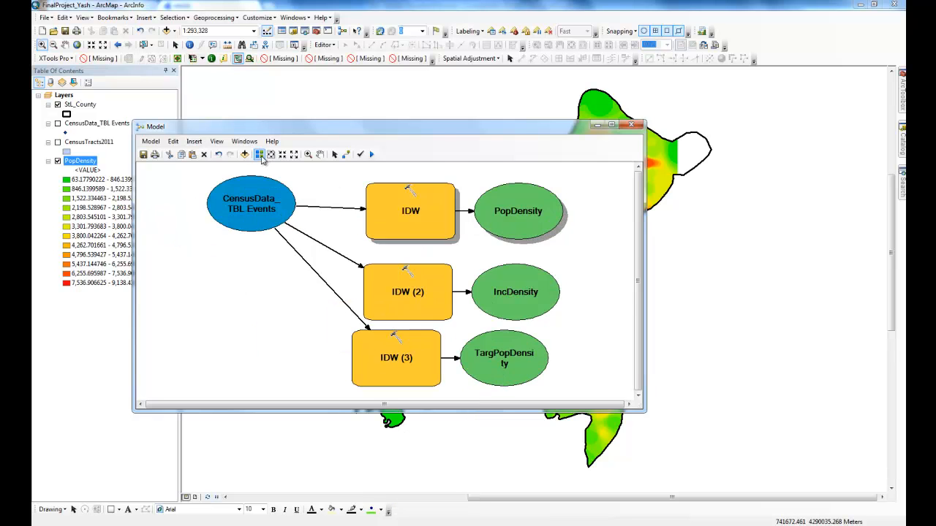
left_click(264, 161)
left_click(264, 161)
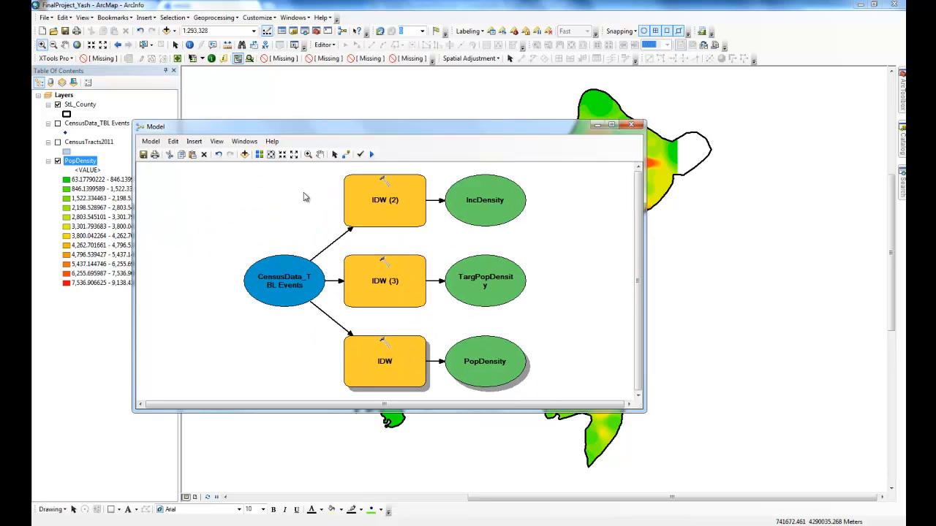
left_click(293, 155)
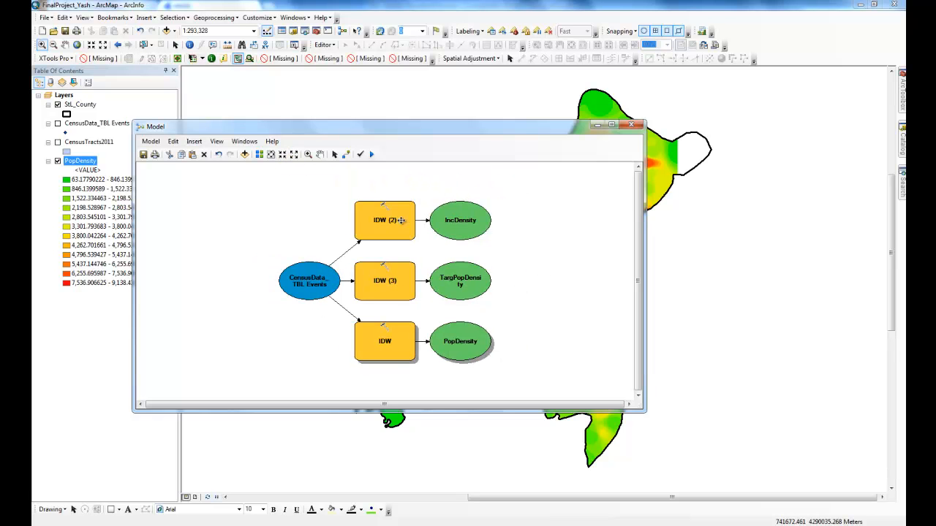
Step: Run IDW (2) and IDW (3) individually from the model to generate the IncDensity and TargPopDensity rasters
right_click(379, 212)
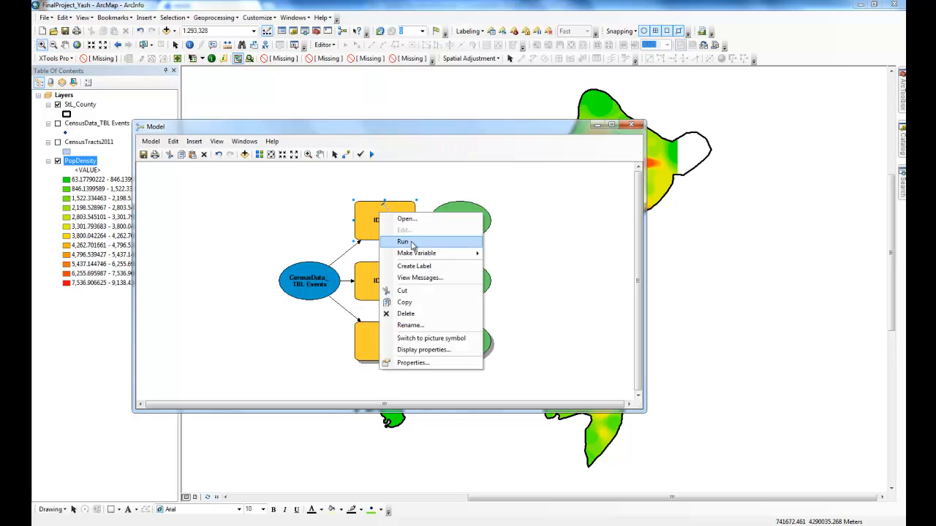
left_click(405, 243)
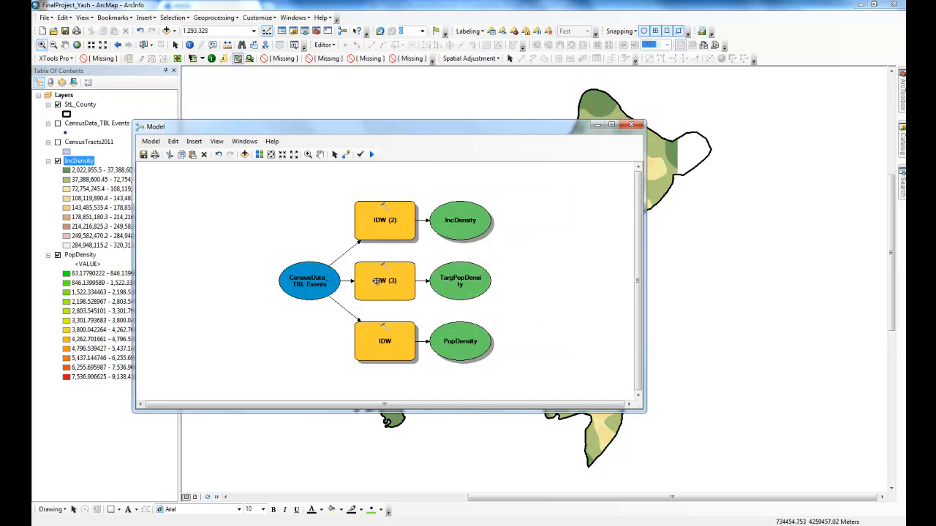
right_click(381, 279)
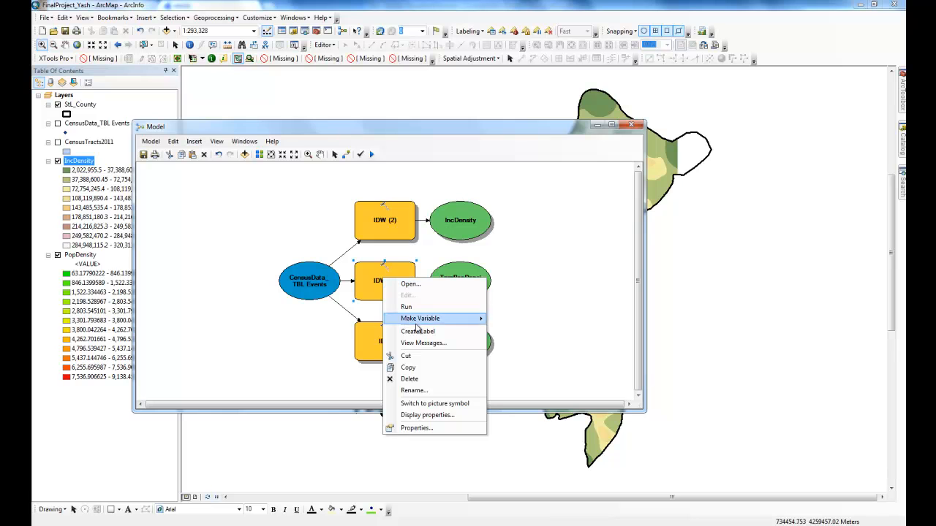
left_click(407, 307)
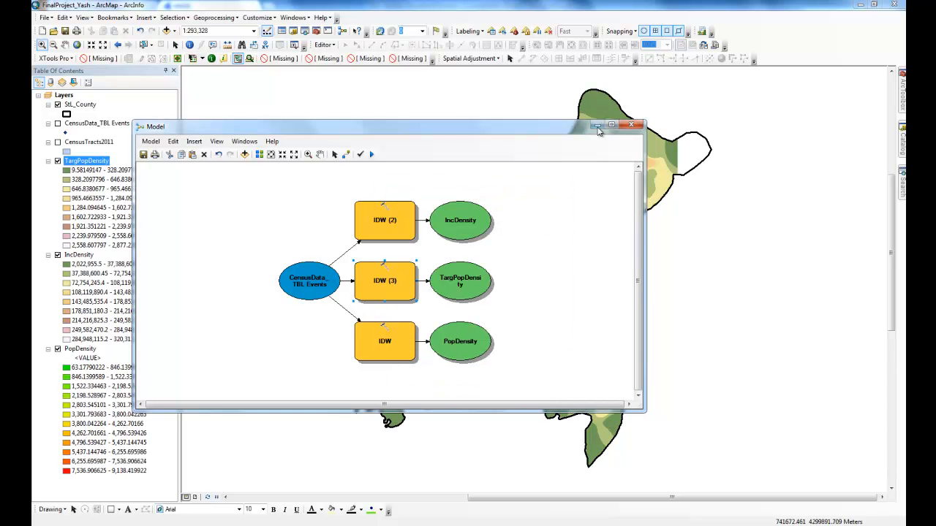
Step: Minimize the model window and symbolize TargPopDensity with Natural Breaks (Jenks) classification and the blue-yellow-red color ramp
left_click(597, 127)
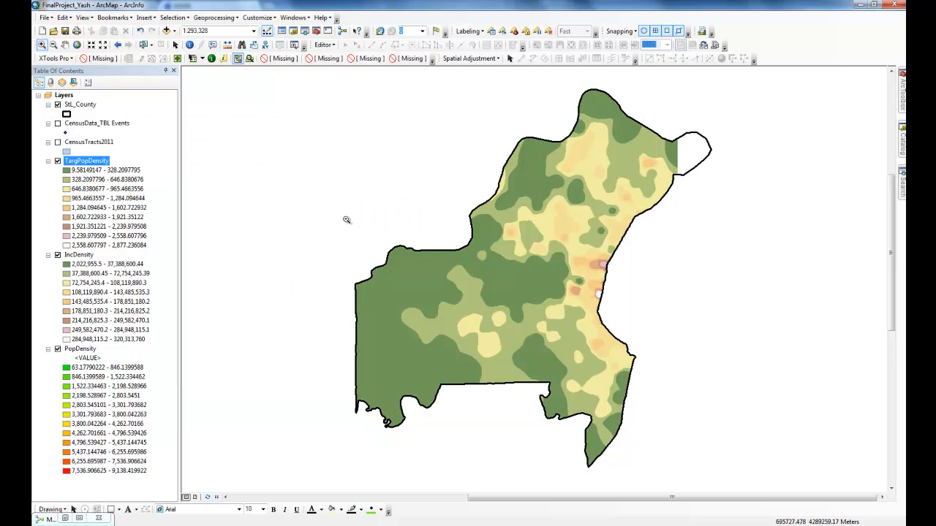
right_click(75, 162)
left_click(107, 311)
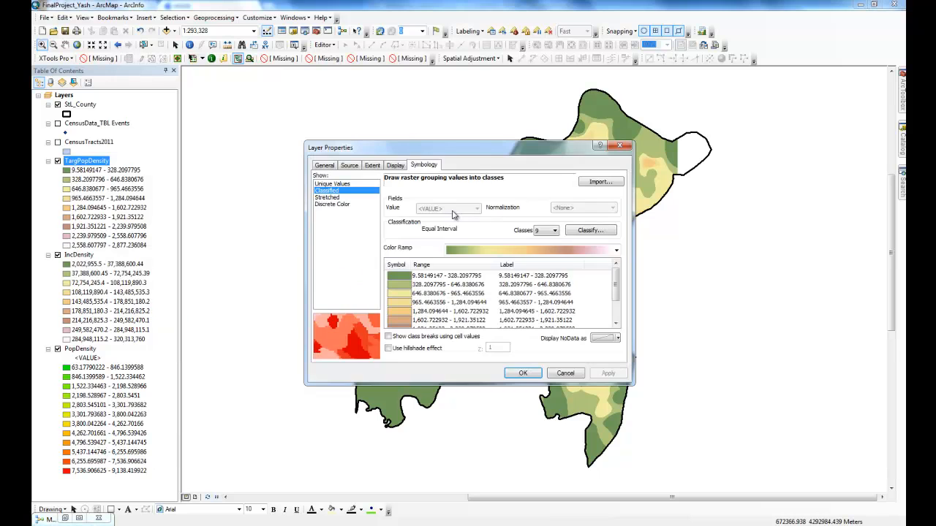
left_click(578, 233)
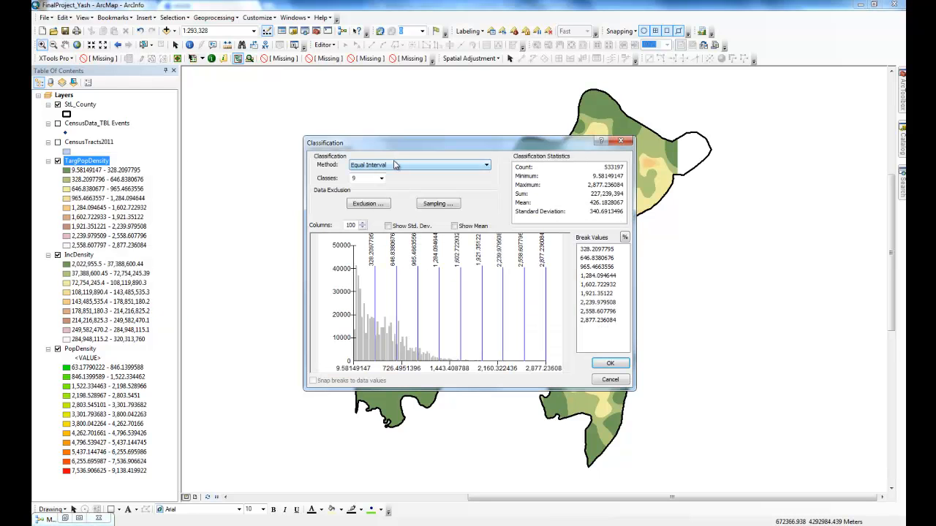
left_click(396, 167)
left_click(377, 201)
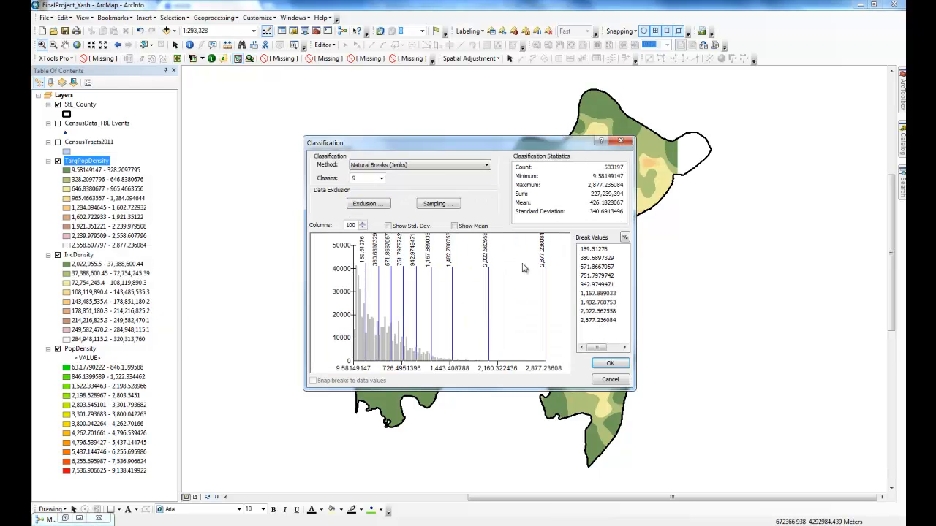
left_click(607, 362)
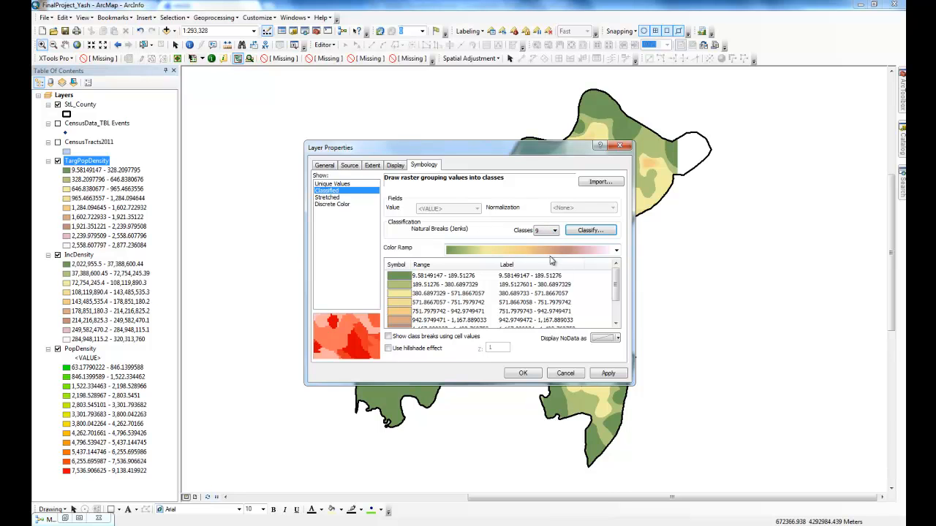
left_click(553, 251)
left_click(523, 286)
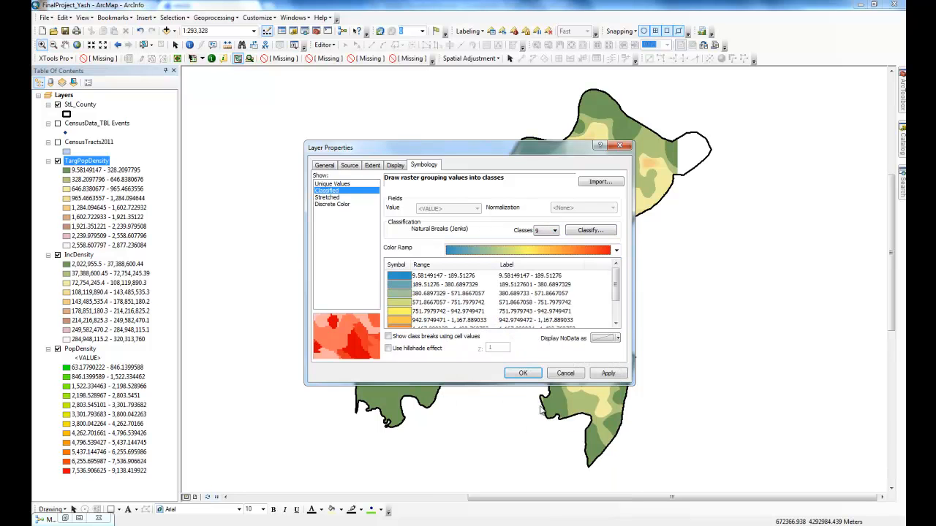
left_click(525, 374)
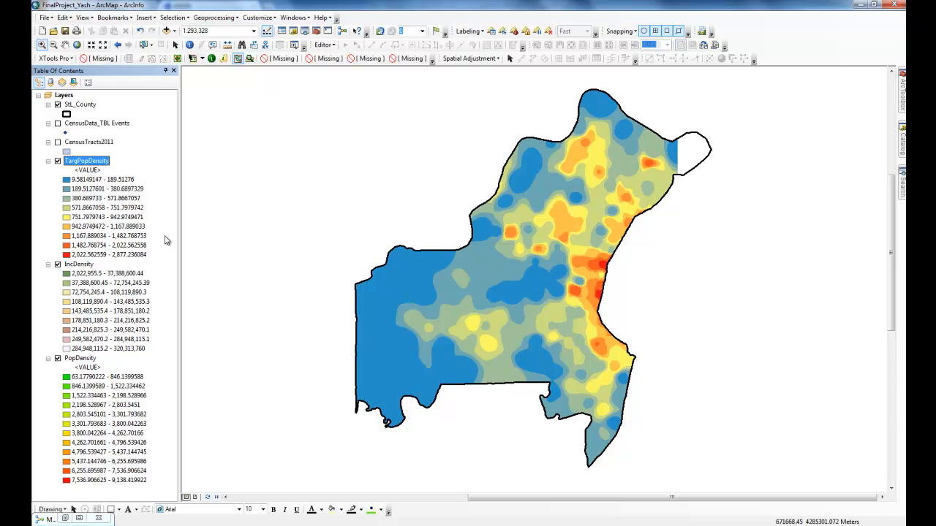
Step: Set the IncDensity layer's classification method to Natural Breaks (Jenks)
right_click(76, 263)
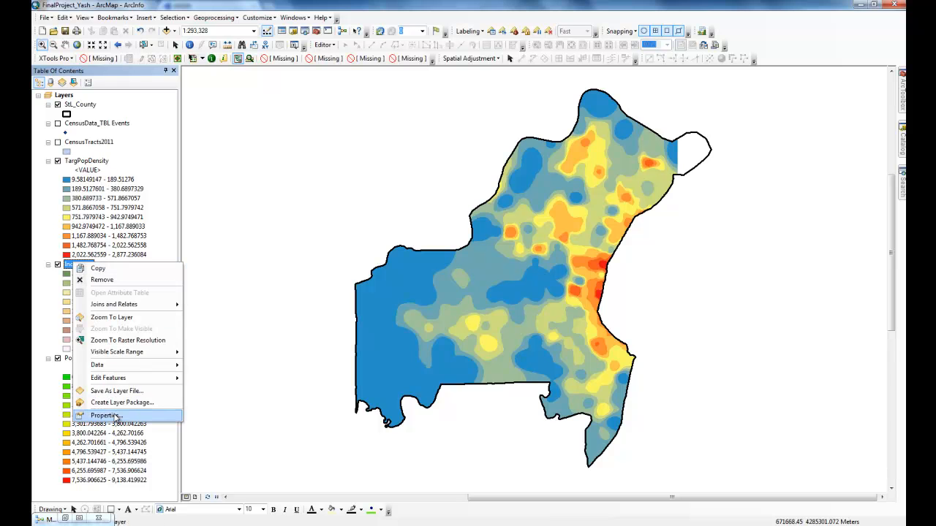
left_click(95, 419)
left_click(593, 235)
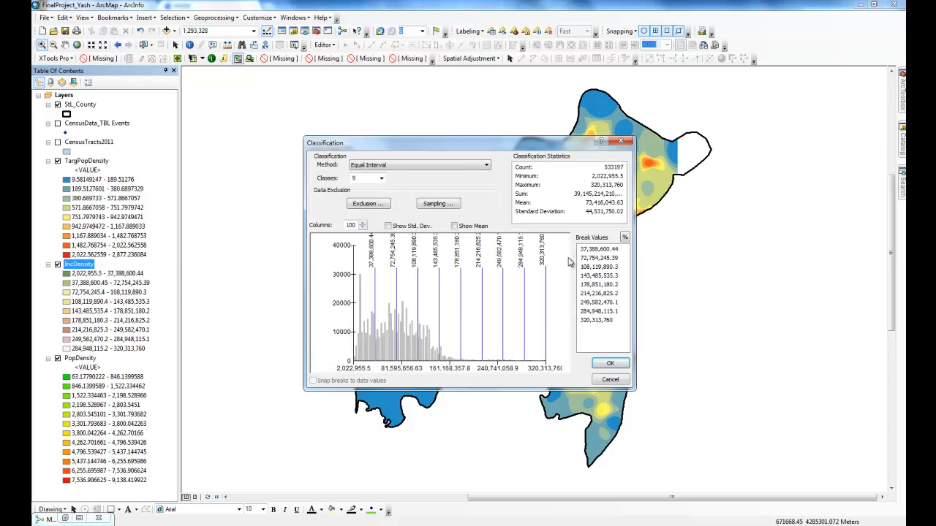
left_click(401, 167)
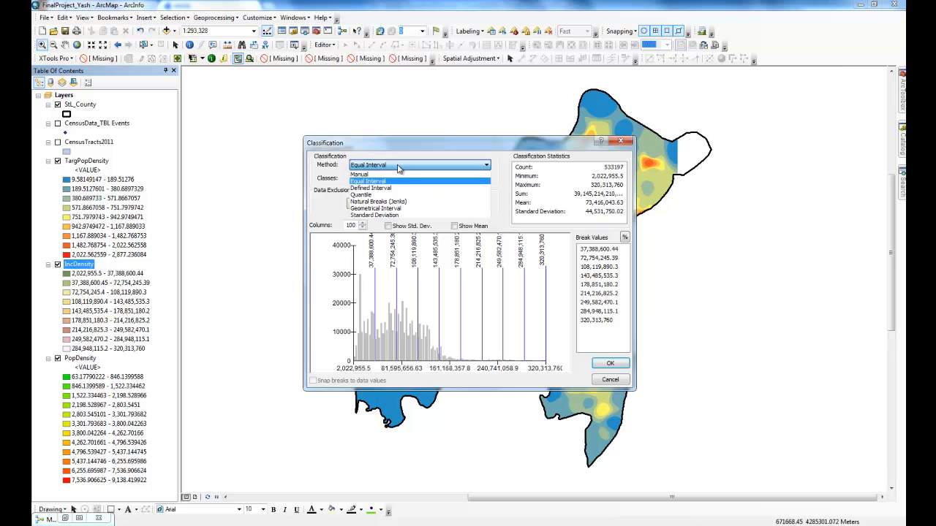
left_click(395, 206)
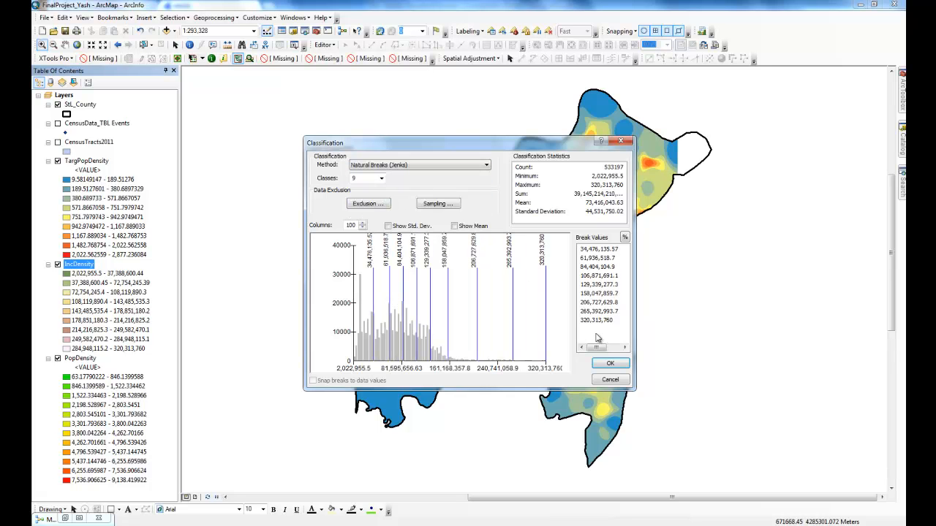
left_click(608, 364)
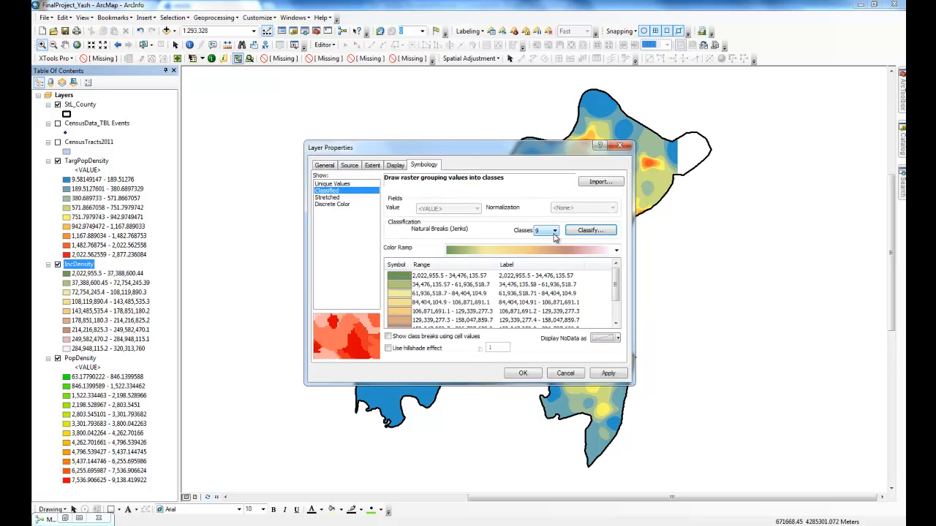
Step: Apply a color ramp to IncDensity that runs from gray for low values through yellow to red for high values
left_click(556, 250)
scroll(539, 416, "down", 3)
scroll(539, 416, "up", 3)
left_click(510, 341)
right_click(396, 265)
left_click(420, 274)
left_click(525, 374)
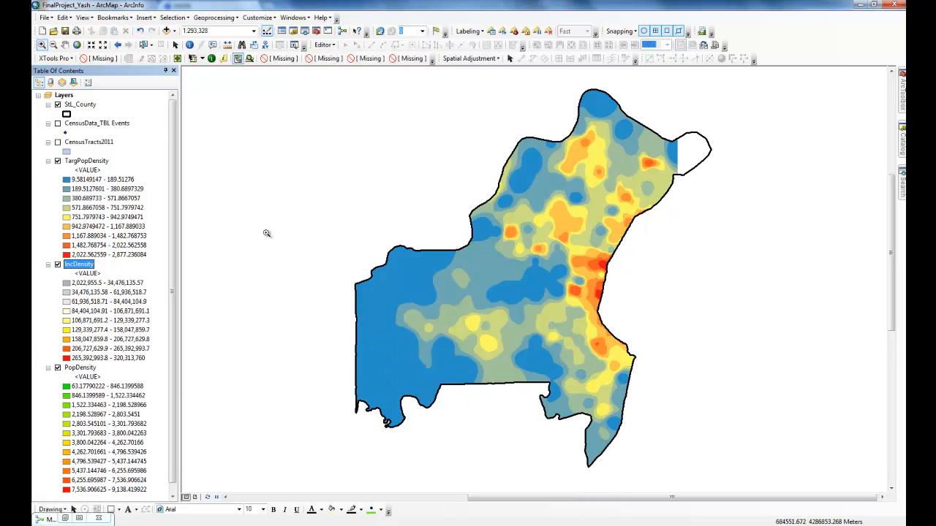
Step: Hide TargPopDensity briefly to view the IncDensity raster, and move PopDensity above TargPopDensity in the layer order
left_click(58, 163)
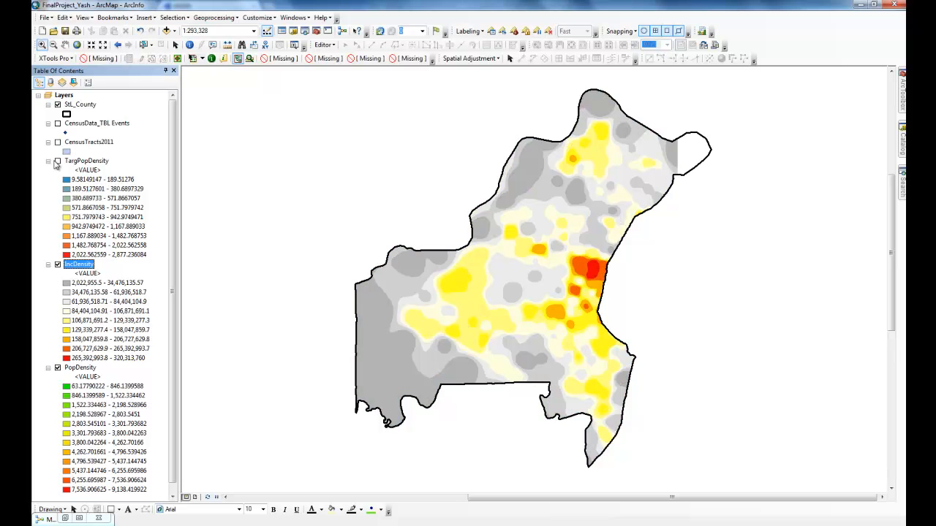
left_click(58, 162)
left_click_drag(82, 370, 106, 162)
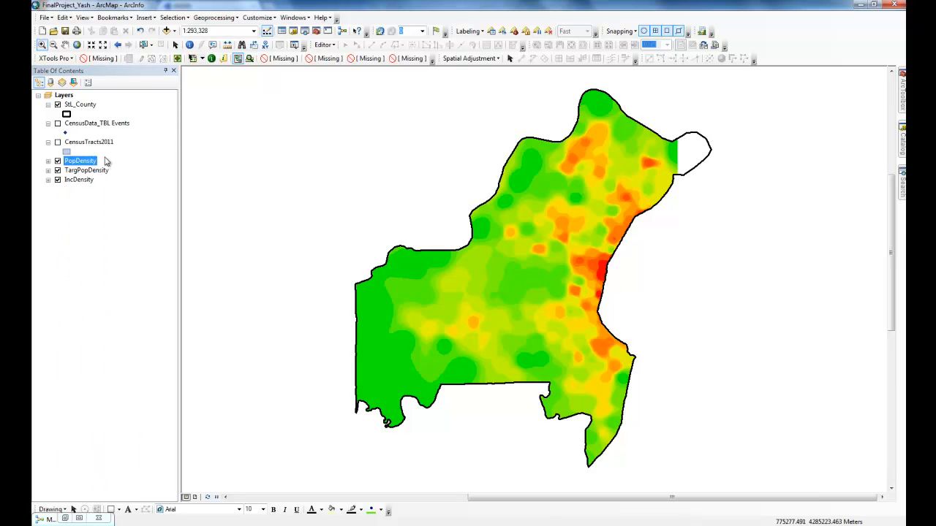
Step: Restore the model window, search for the reclassify tools, and add Reclassify (Spatial Analyst) beside the IncDensity output
left_click(63, 519)
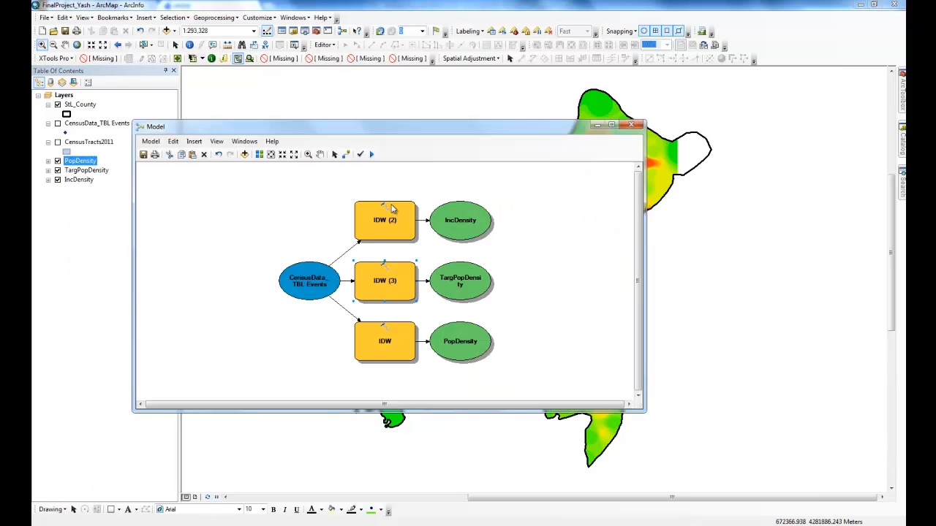
left_click(535, 215)
left_click(902, 182)
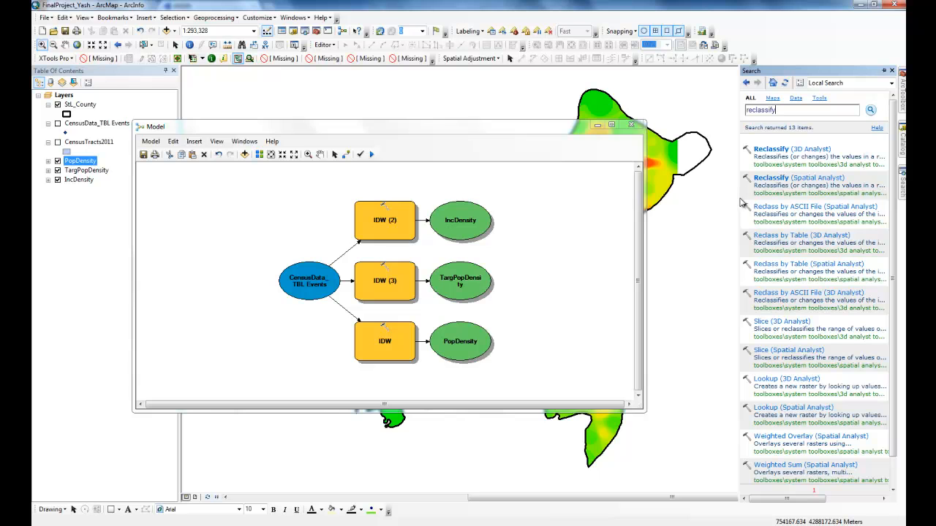
mouse_move(762, 182)
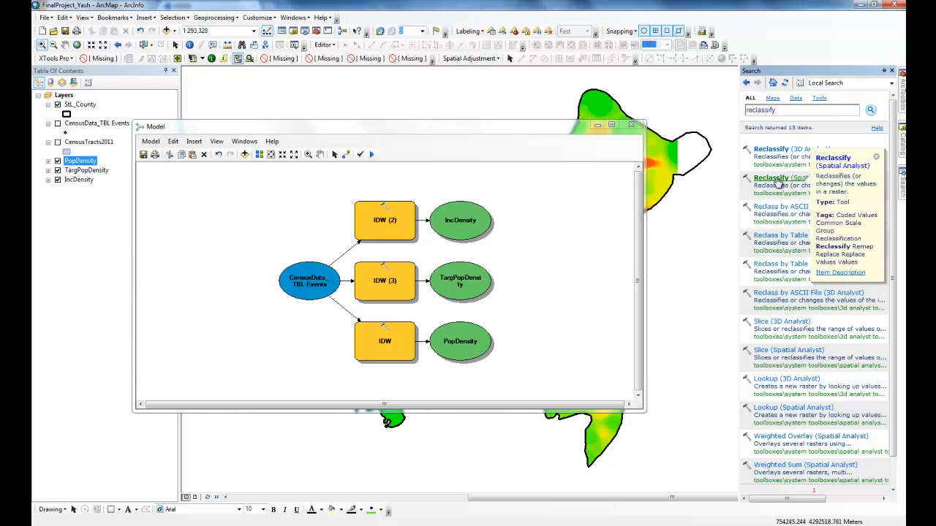
left_click_drag(773, 178, 553, 212)
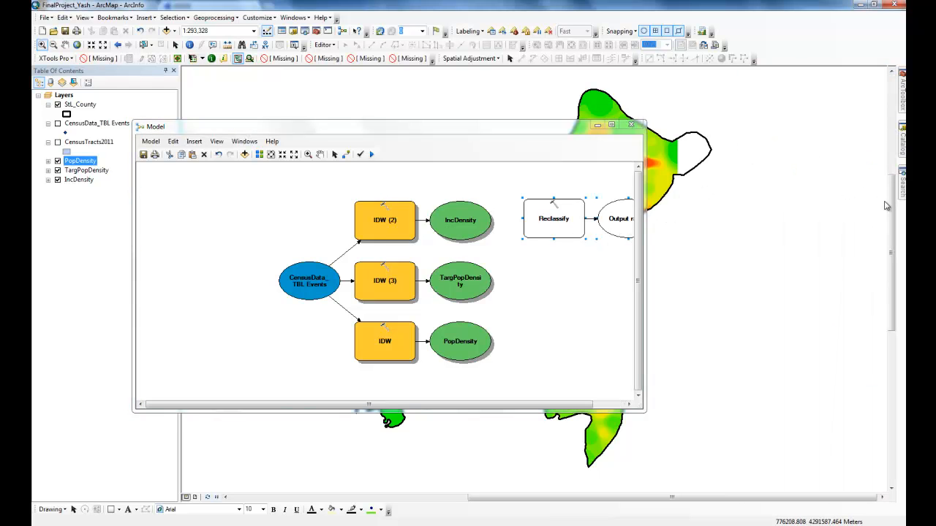
Step: Add a second Reclassify tool and a Reclass by ASCII File tool below the first, and widen the model window to show them
mouse_move(905, 198)
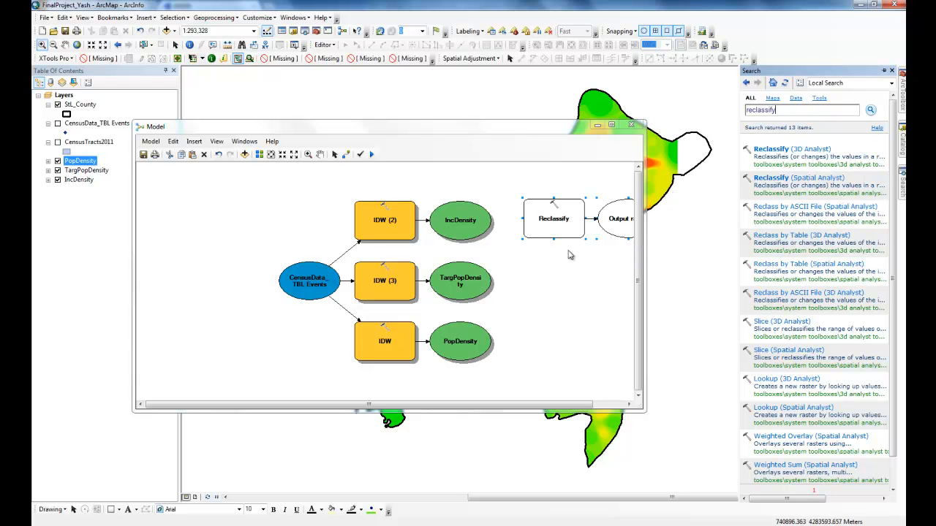
left_click_drag(785, 183, 549, 273)
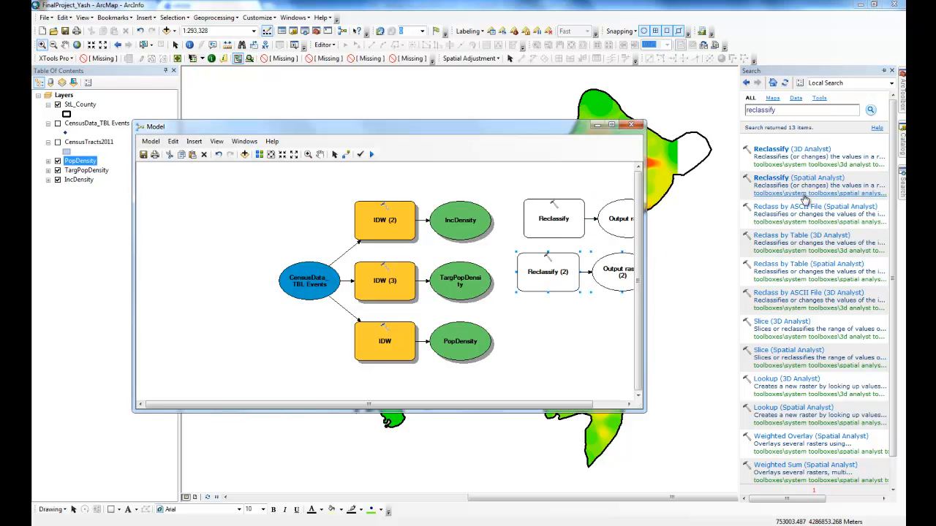
left_click_drag(707, 243, 542, 335)
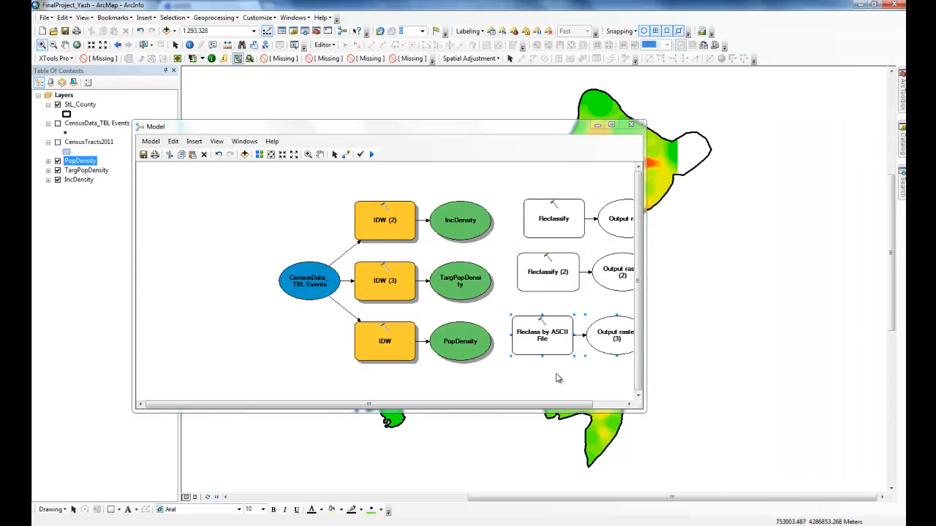
left_click_drag(645, 282, 735, 277)
Step: Connect IncDensity to Reclassify, TargPopDensity to Reclassify (2) and PopDensity to Reclass by ASCII File as their input rasters
left_click(347, 156)
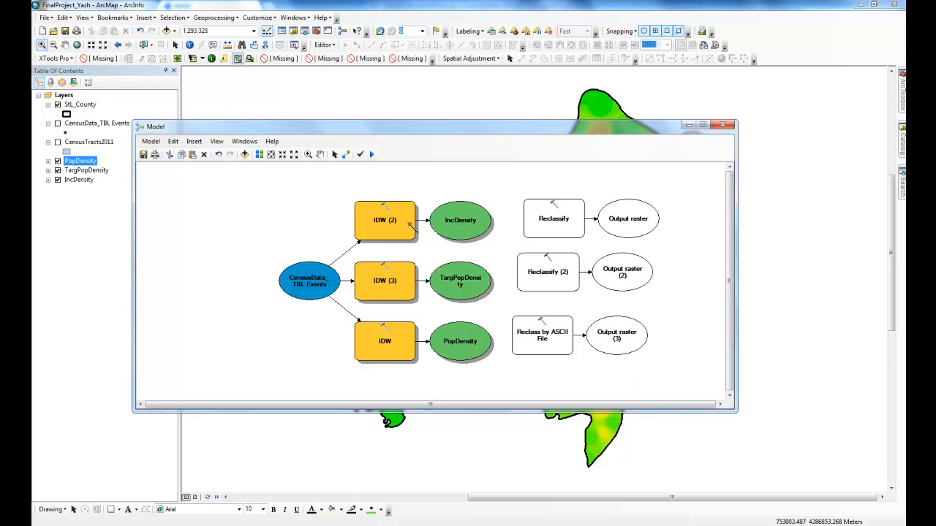
left_click_drag(478, 223, 550, 223)
left_click(564, 229)
left_click_drag(477, 285, 546, 276)
left_click(561, 281)
left_click_drag(479, 343, 544, 334)
left_click(559, 338)
left_click(334, 154)
Step: Set the Reclassify tool to classify IncDensity with the Natural Breaks (Jenks) method in 10 classes
right_click(545, 223)
left_click(567, 234)
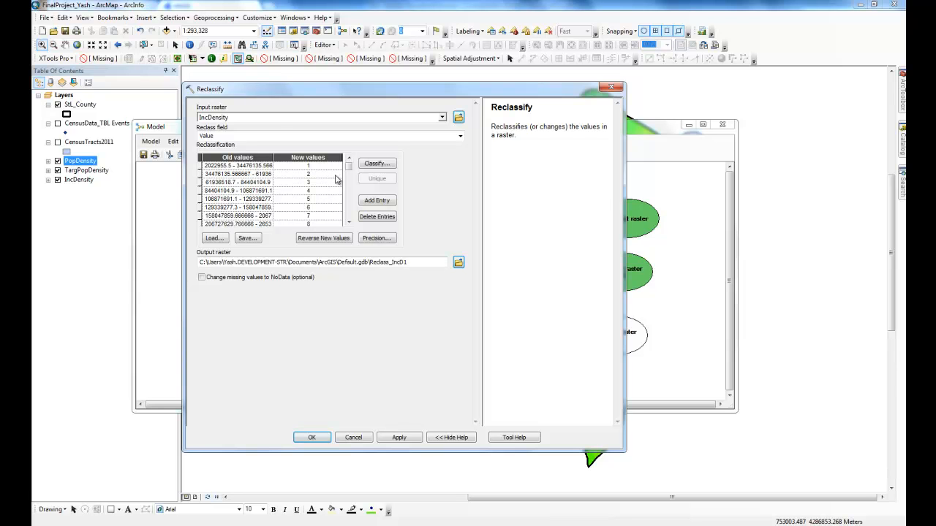
left_click(459, 138)
left_click(459, 138)
left_click(455, 194)
left_click(387, 164)
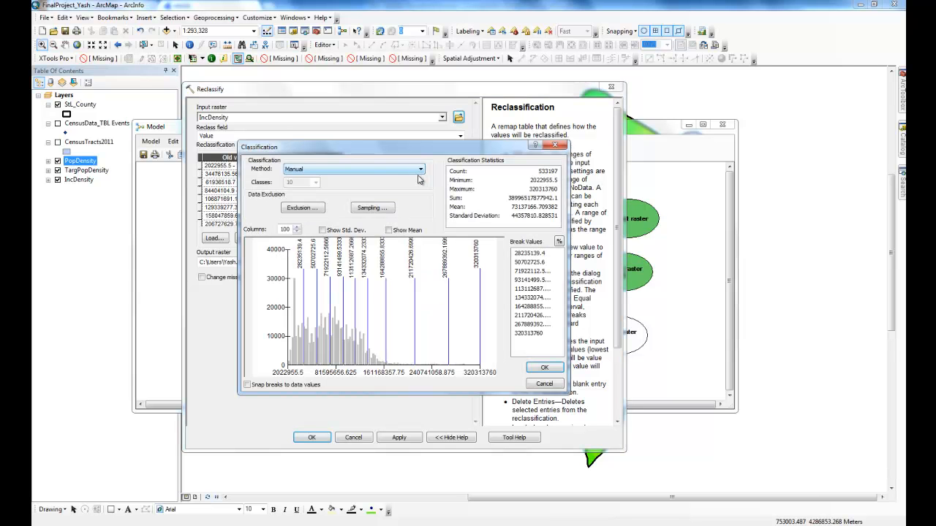
left_click(421, 170)
left_click(387, 201)
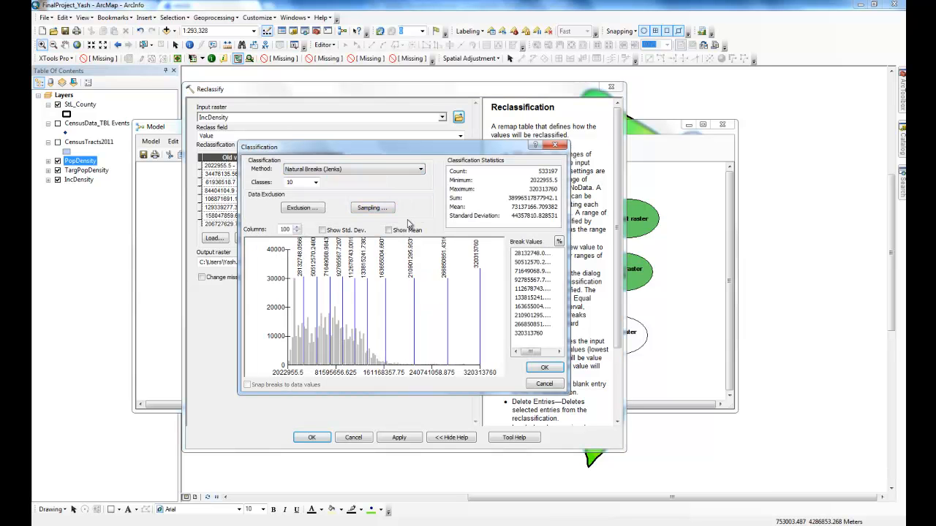
left_click(544, 367)
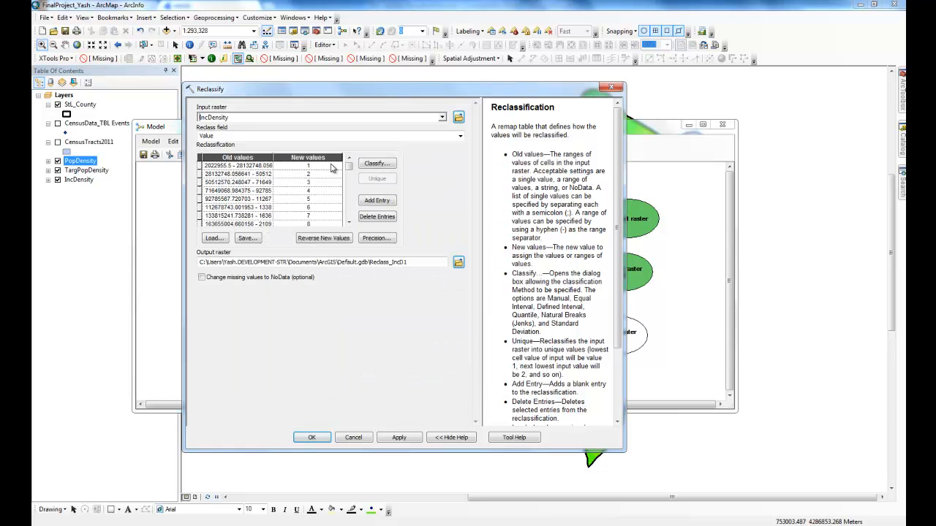
Step: Name the Reclassify output raster IncReclass in the final project geodatabase and accept the tool settings
mouse_move(347, 167)
left_mouse_down()
mouse_move(348, 221)
mouse_move(359, 180)
left_mouse_up()
left_click(457, 262)
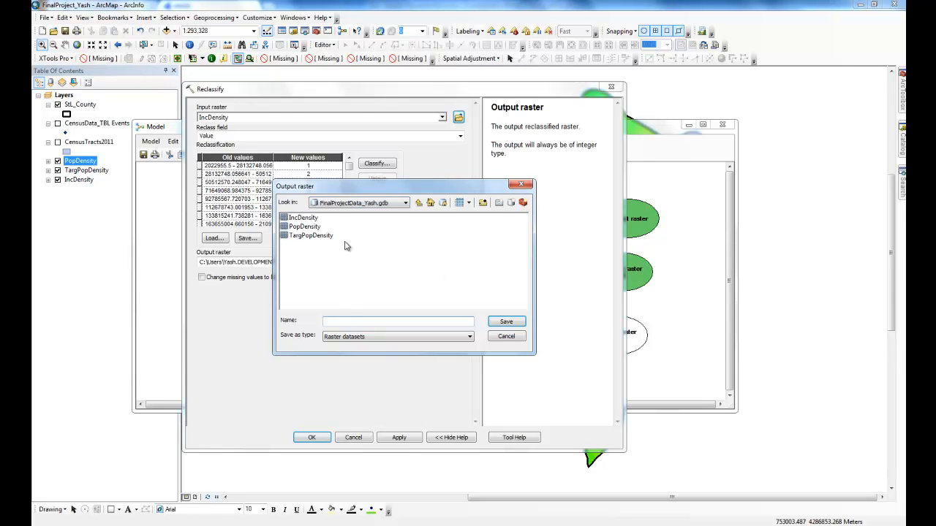
left_click_drag(339, 184, 503, 182)
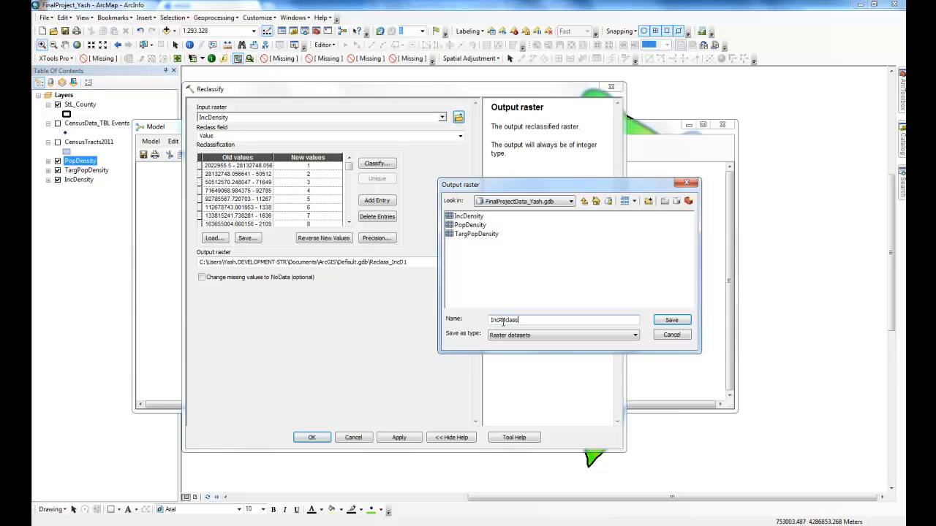
key("Return")
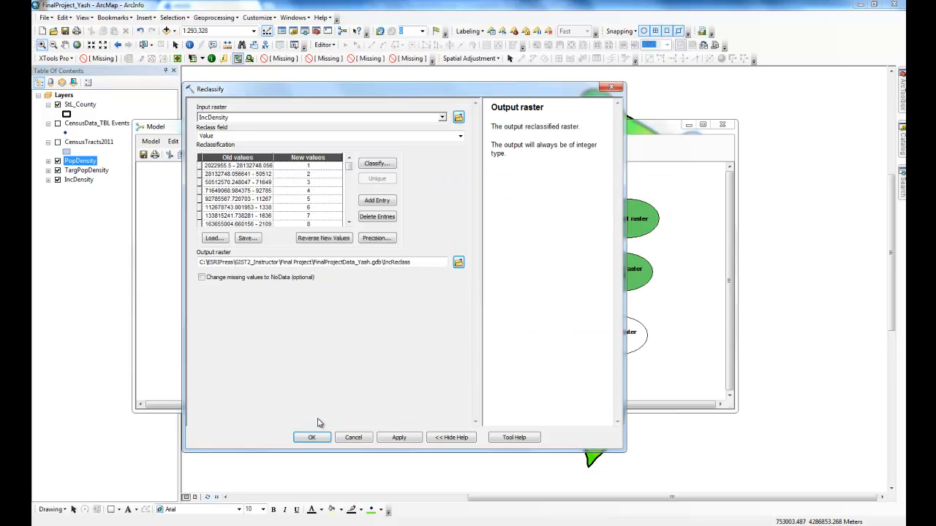
left_click(313, 438)
Step: Set Reclassify (2) to classify TargPopDensity with the Natural Breaks (Jenks) method
right_click(546, 272)
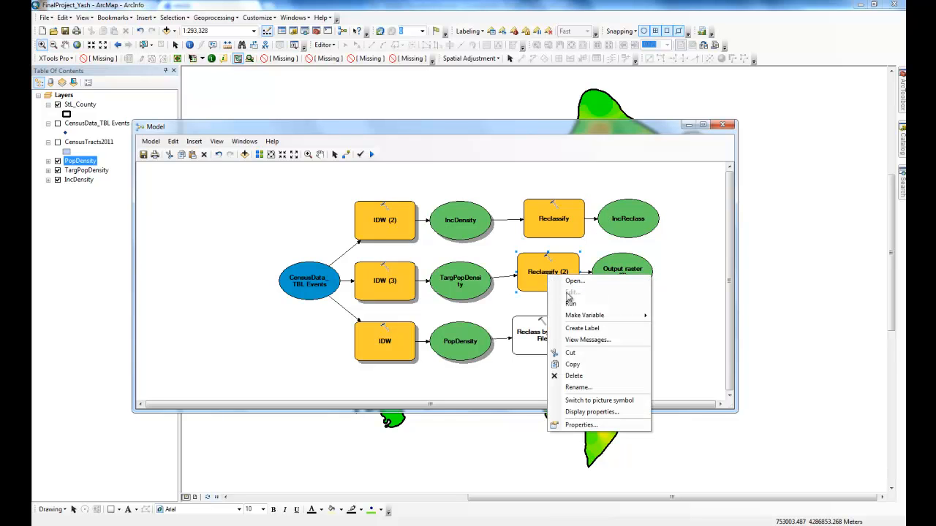
left_click(559, 276)
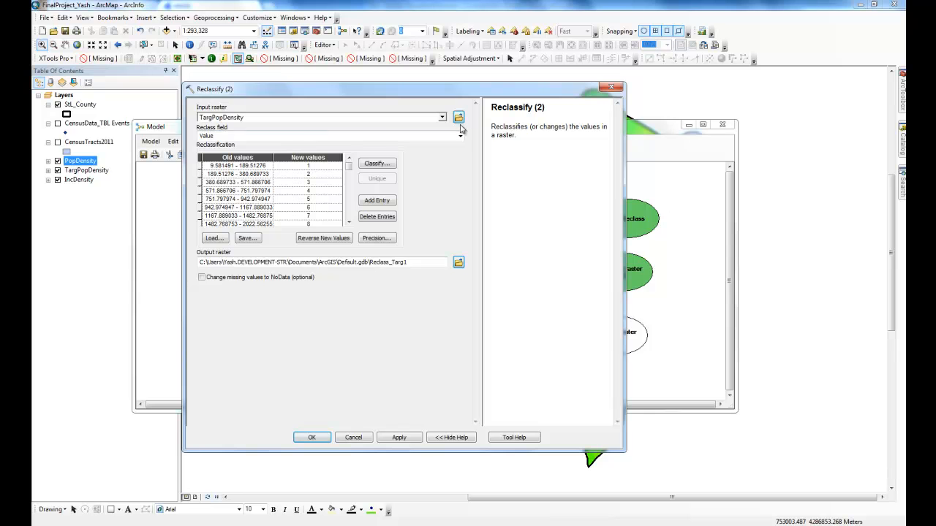
left_click(392, 164)
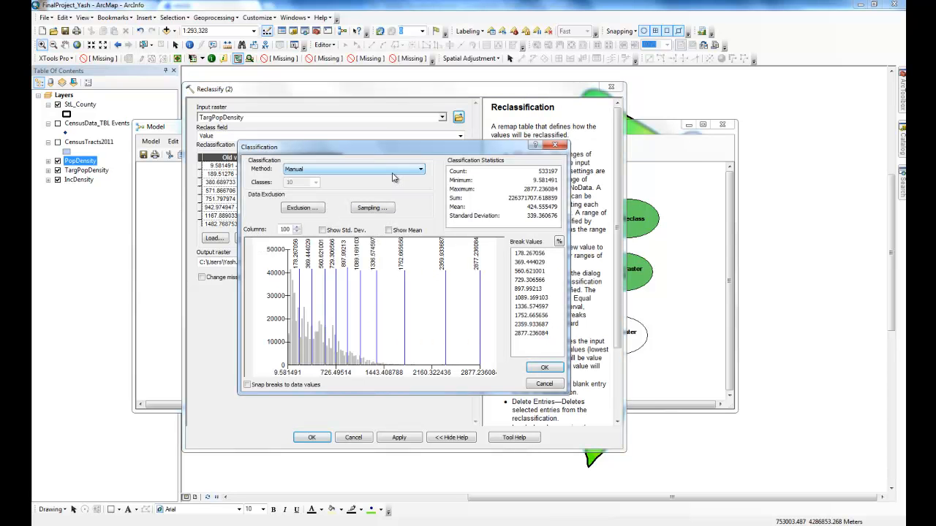
left_click(389, 171)
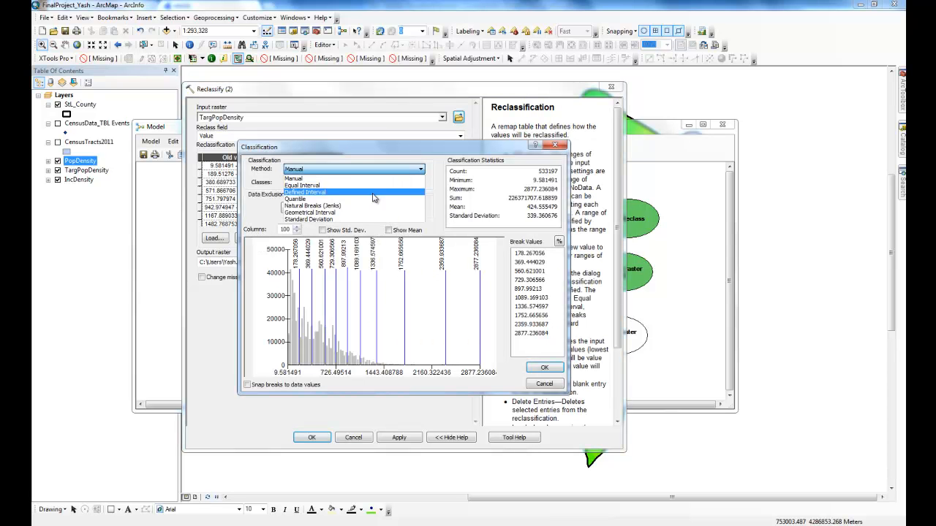
left_click(372, 210)
left_click(544, 368)
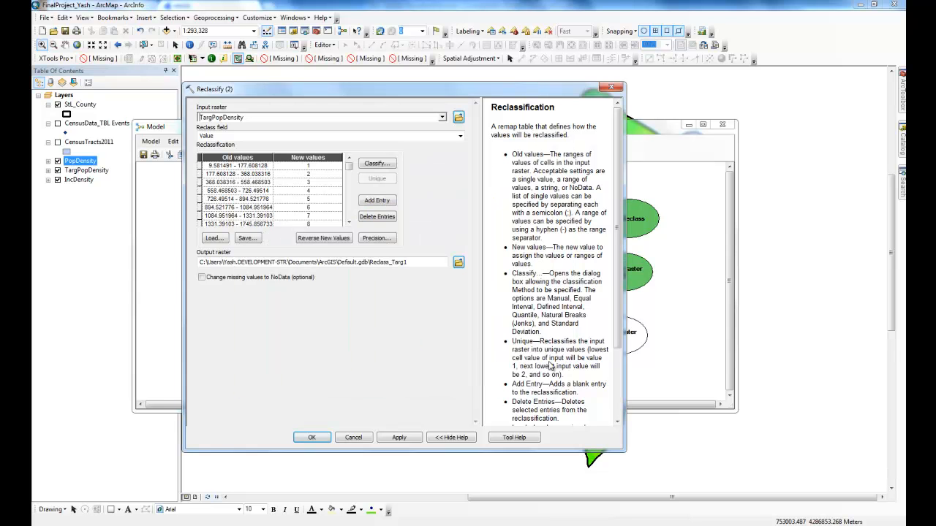
Step: Name the Reclassify (2) output raster TargPopReclass in the final project geodatabase and accept the tool settings
left_click(458, 262)
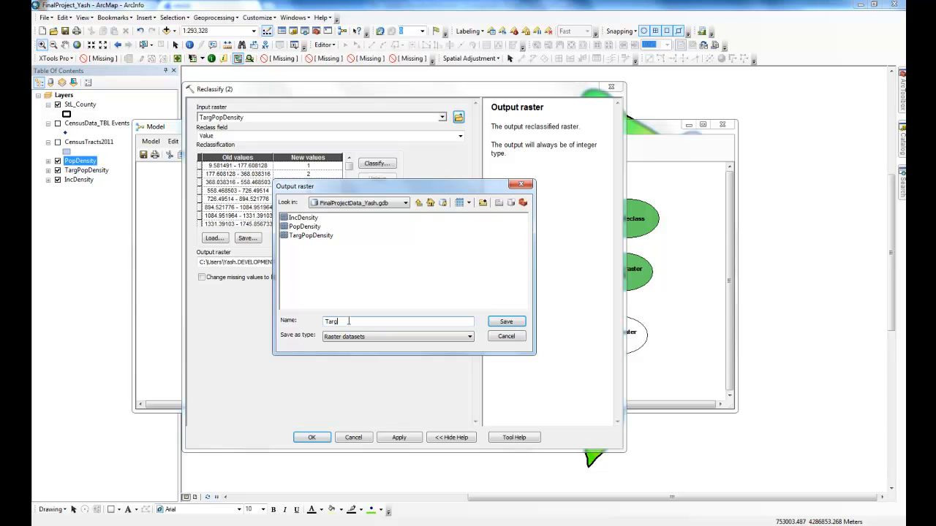
type("ss")
key("Return")
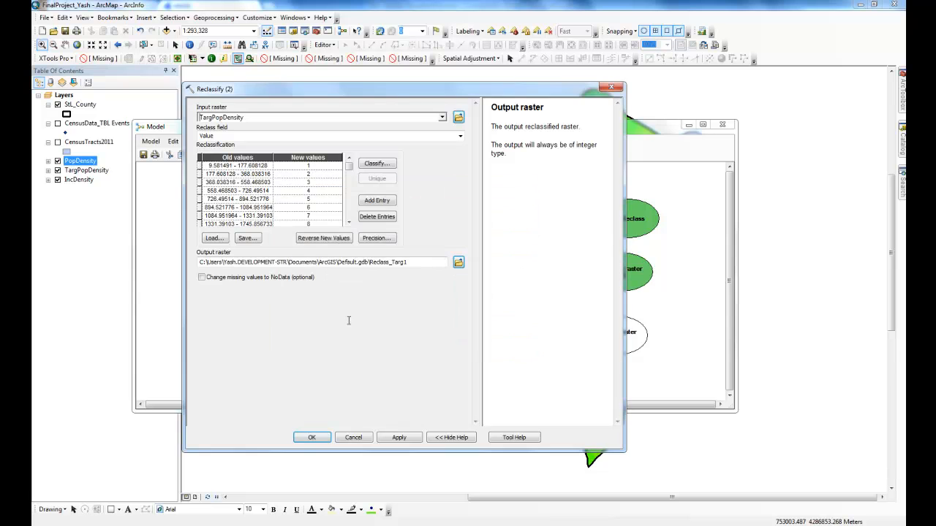
left_click(311, 437)
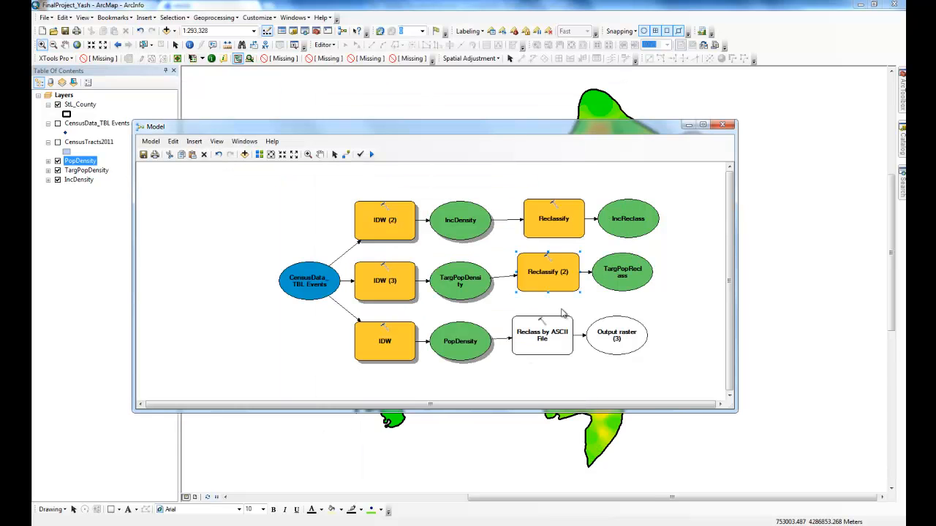
right_click(556, 335)
left_click(566, 343)
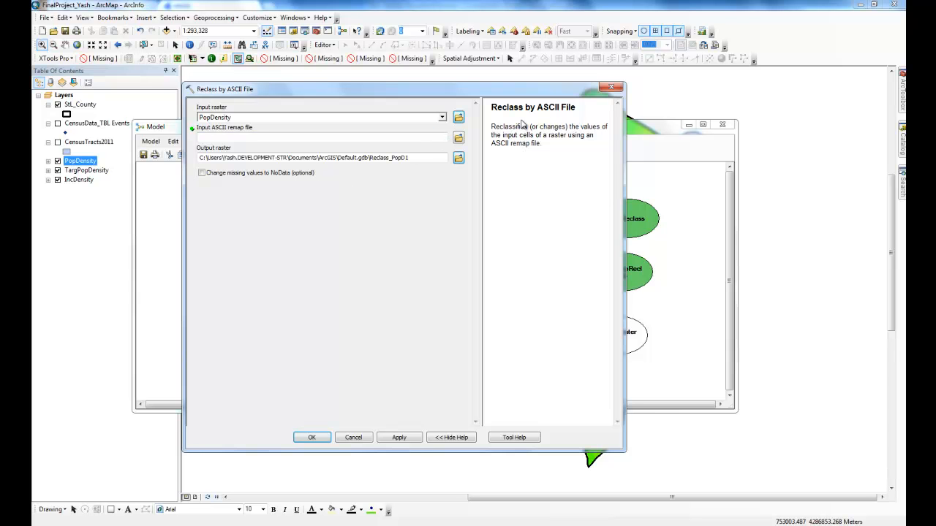
left_click(611, 88)
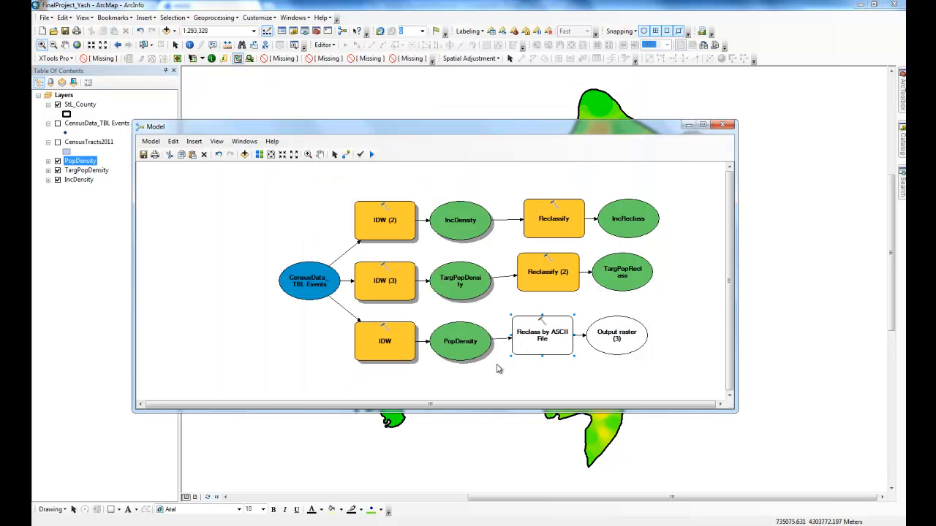
Step: Try to fix the Reclass by ASCII File setup by deleting and redrawing its PopDensity connection and reopening the tool
left_click(508, 338)
key("Delete")
left_click_drag(476, 348, 539, 332)
left_click(582, 334)
left_click(335, 154)
right_click(555, 336)
left_click(557, 339)
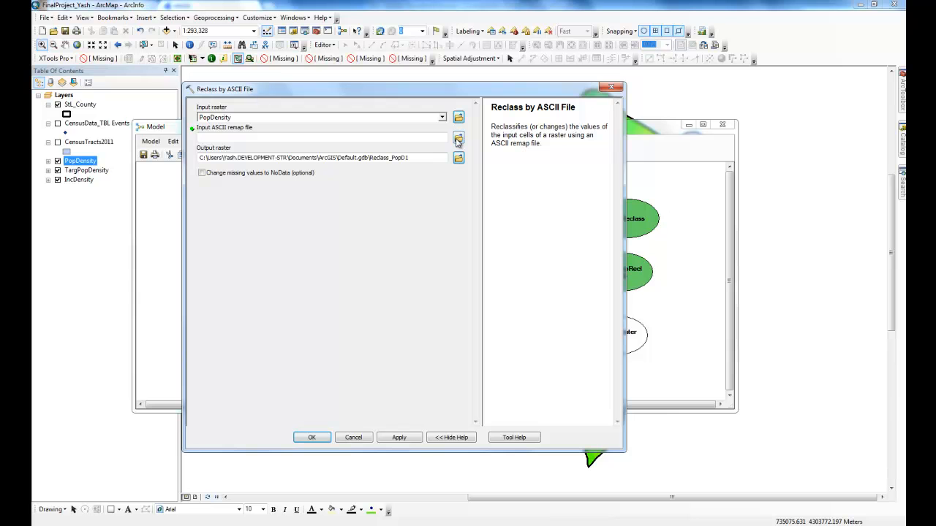
key("Escape")
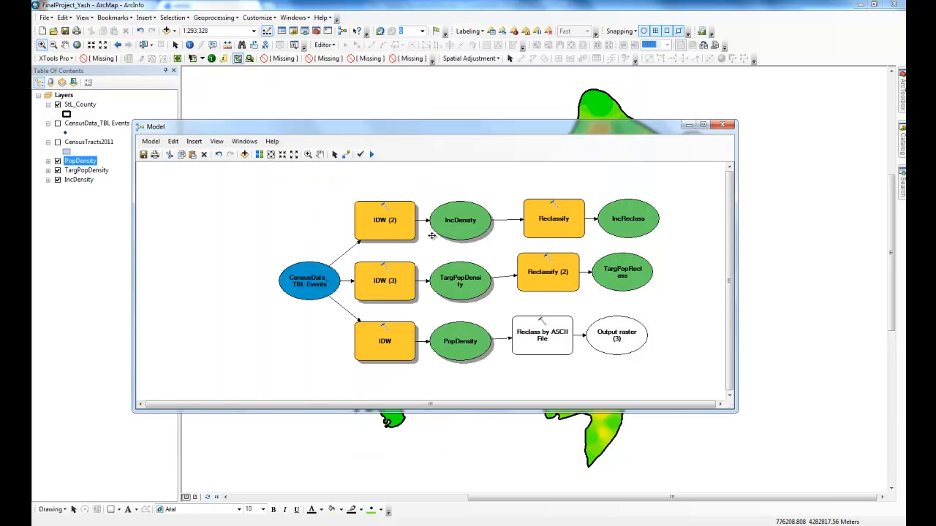
Step: Delete the Reclass by ASCII File tool with its output and add a Reclassify tool beside PopDensity instead
left_click_drag(599, 367, 526, 321)
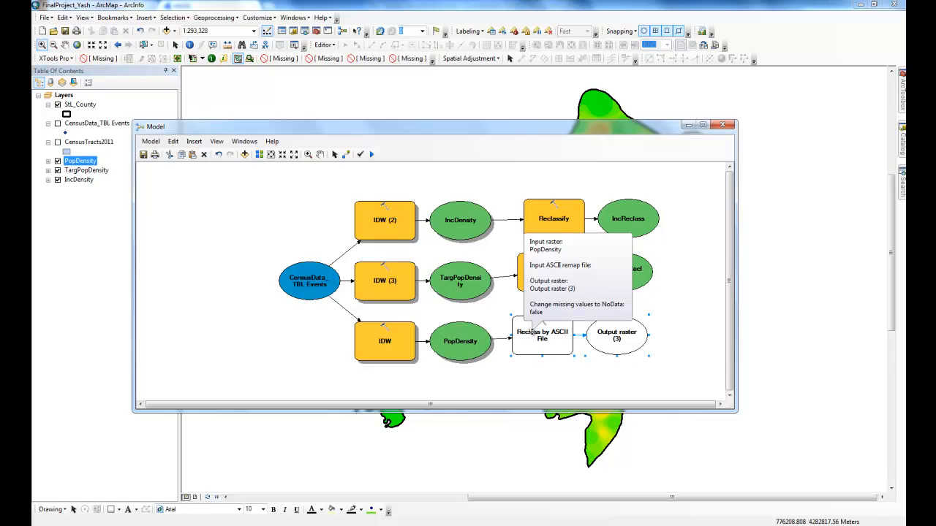
key("Delete")
left_click(903, 150)
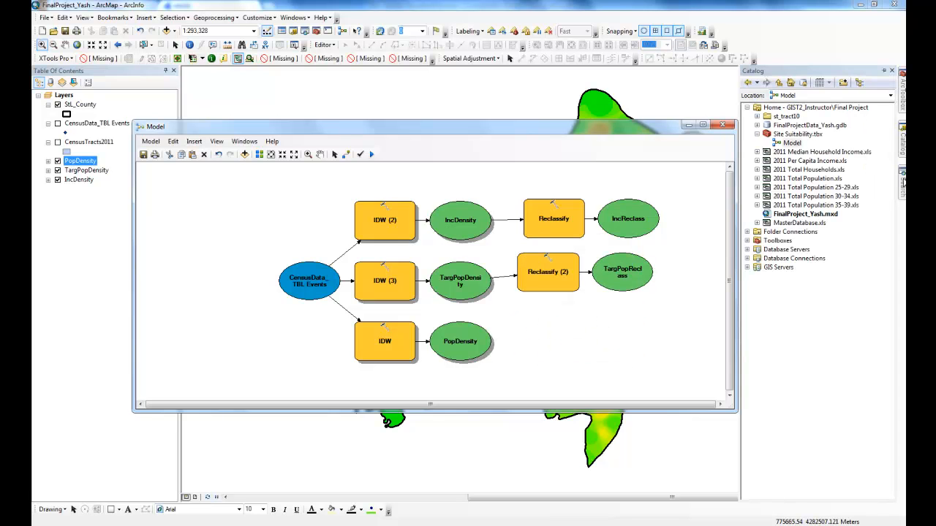
left_click(902, 183)
left_click_drag(796, 178, 552, 345)
Step: Connect PopDensity to Reclassify (3) as its input raster and validate the model
left_click(359, 155)
left_click(471, 346)
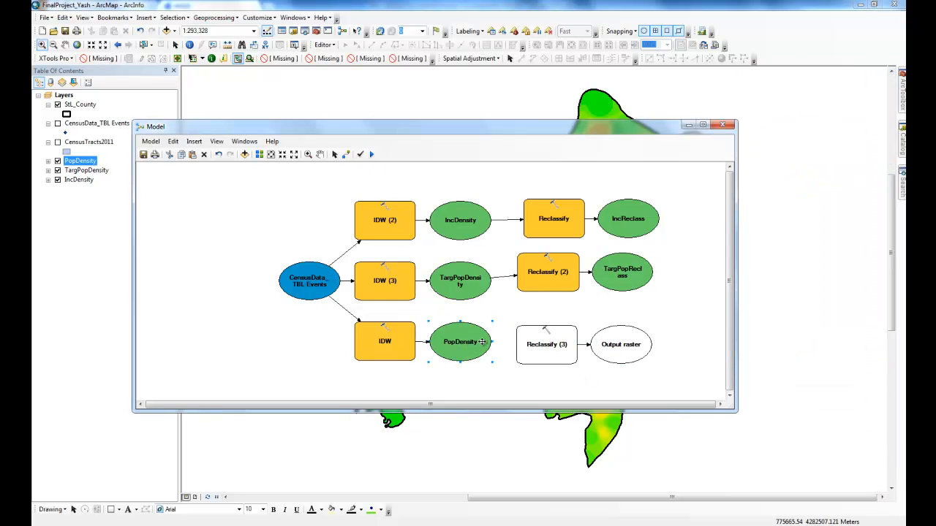
left_click_drag(462, 347, 557, 350)
left_click(569, 354)
left_click(360, 154)
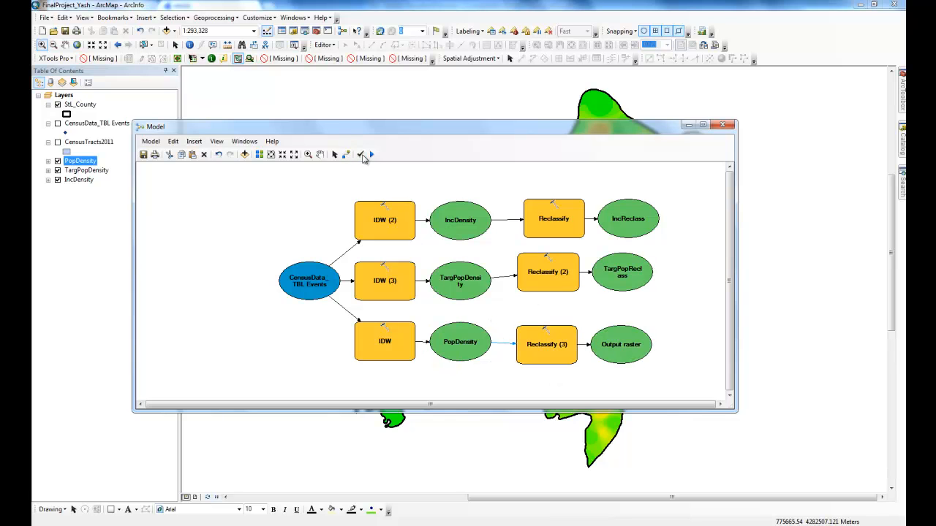
Step: Set Reclassify (3) to classify PopDensity with the Natural Breaks (Jenks) method
right_click(563, 350)
left_click(567, 354)
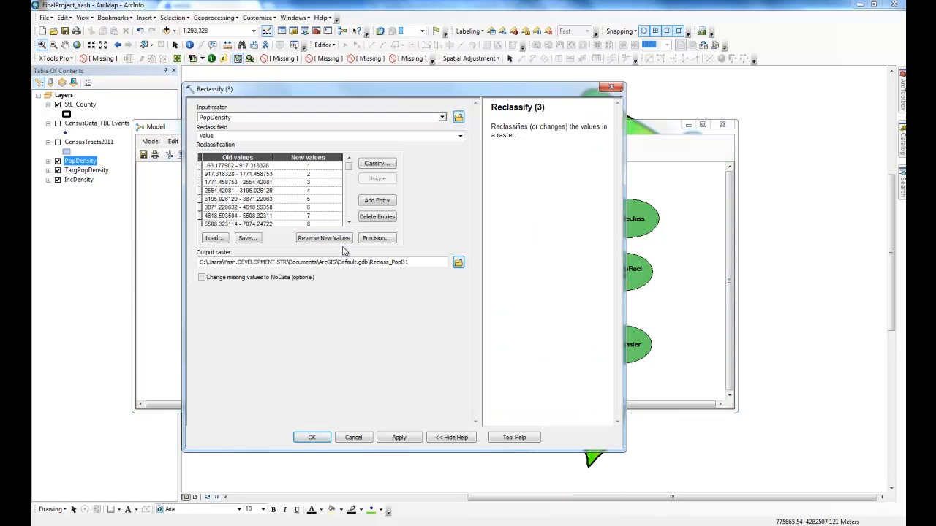
left_click(379, 165)
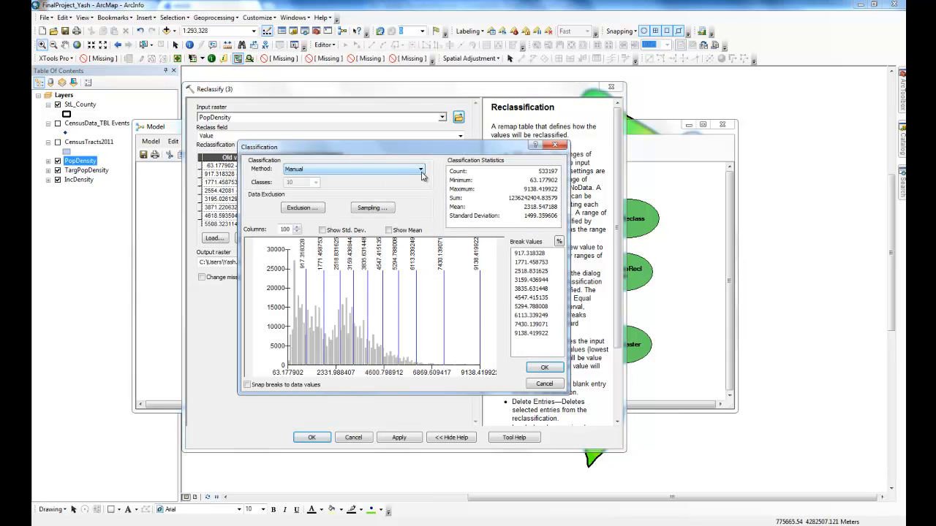
left_click(421, 171)
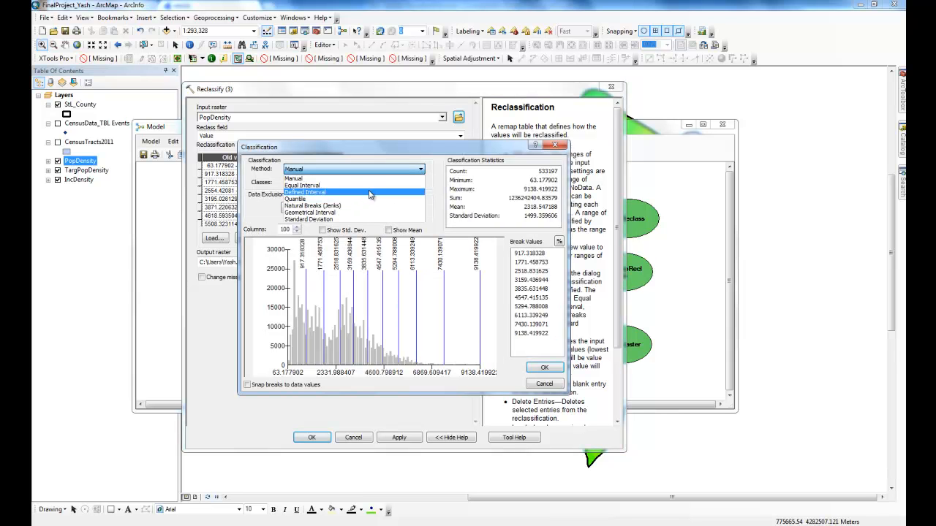
left_click(365, 210)
left_click(544, 367)
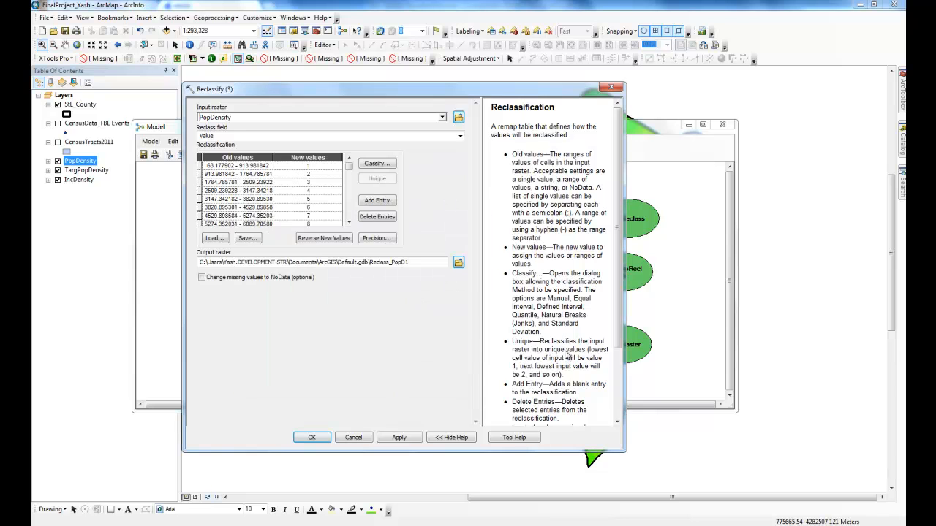
Step: Name the Reclassify (3) output raster PopDenReclass in the final project geodatabase and accept the tool settings
left_click(459, 263)
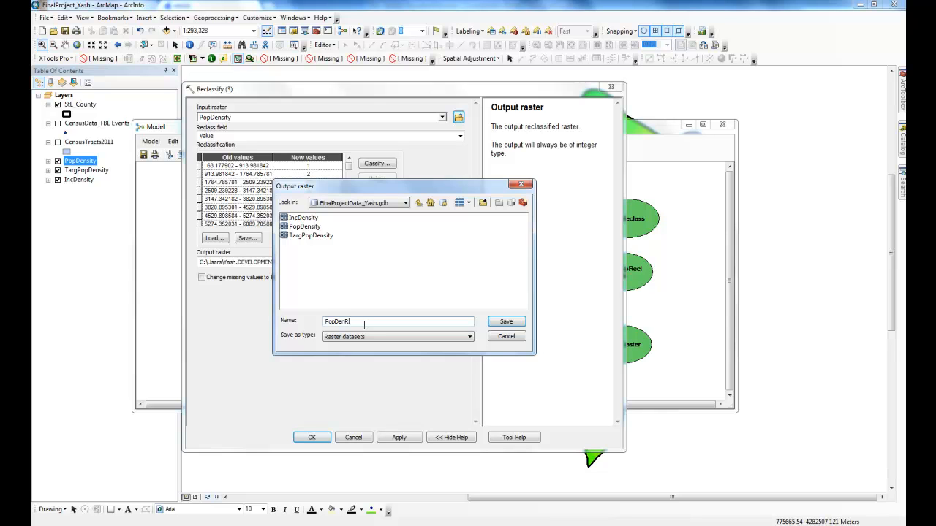
type("s")
key("Return")
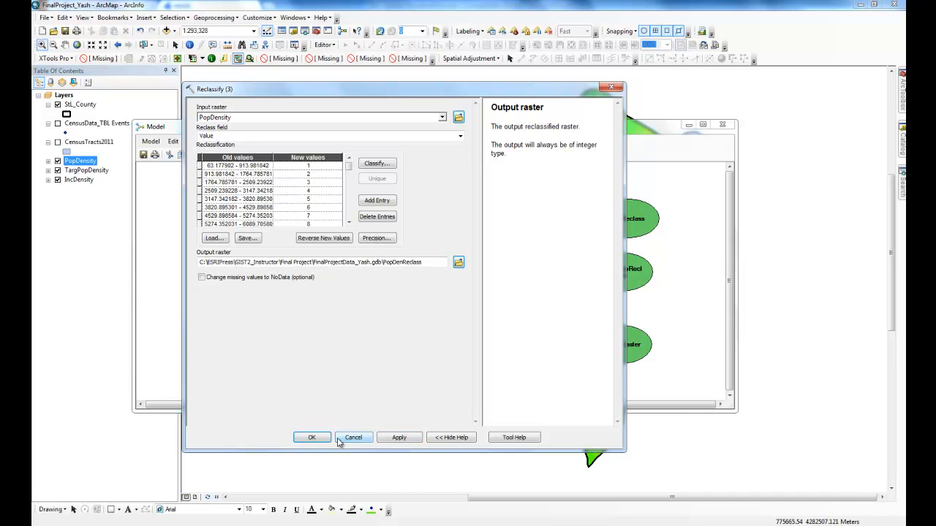
left_click(312, 438)
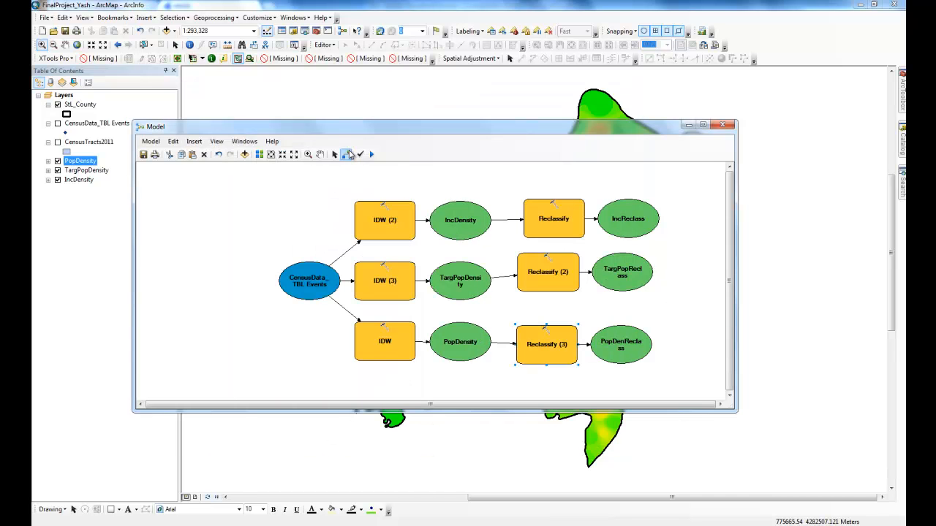
Step: Set the IncReclass, TargPopReclass and PopDenReclass outputs to be added to the display
right_click(621, 220)
right_click(621, 273)
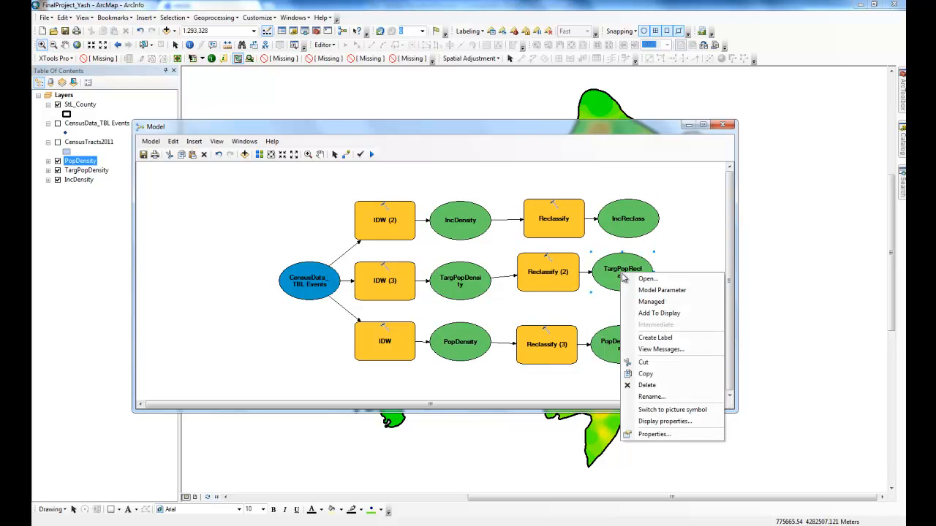
right_click(627, 341)
left_click(675, 330)
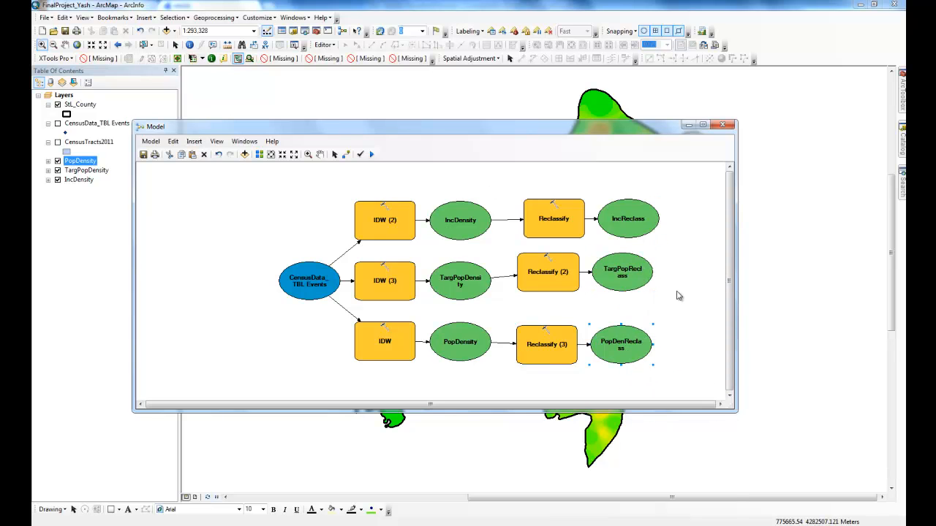
Step: Examine the old and new values in the IncDensity Reclassify table and close the tool without changes
right_click(531, 212)
left_click(557, 217)
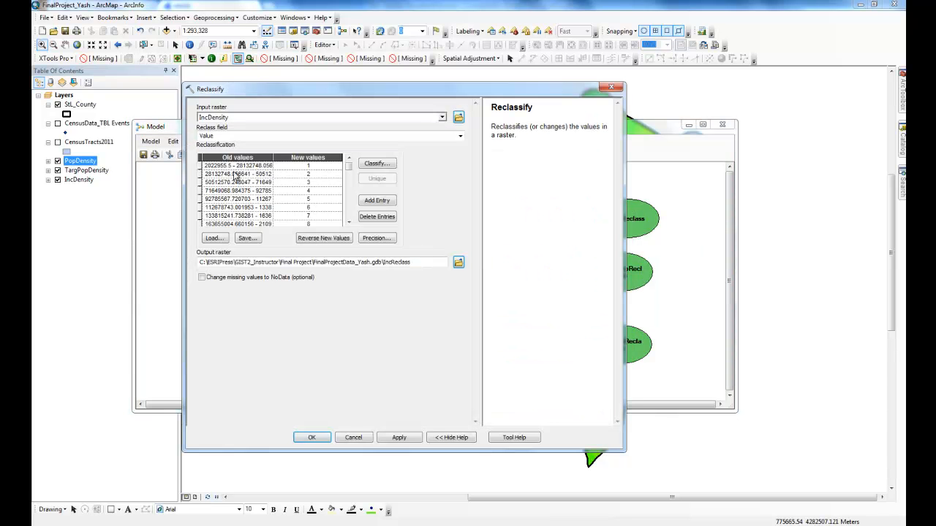
left_click_drag(349, 166, 349, 214)
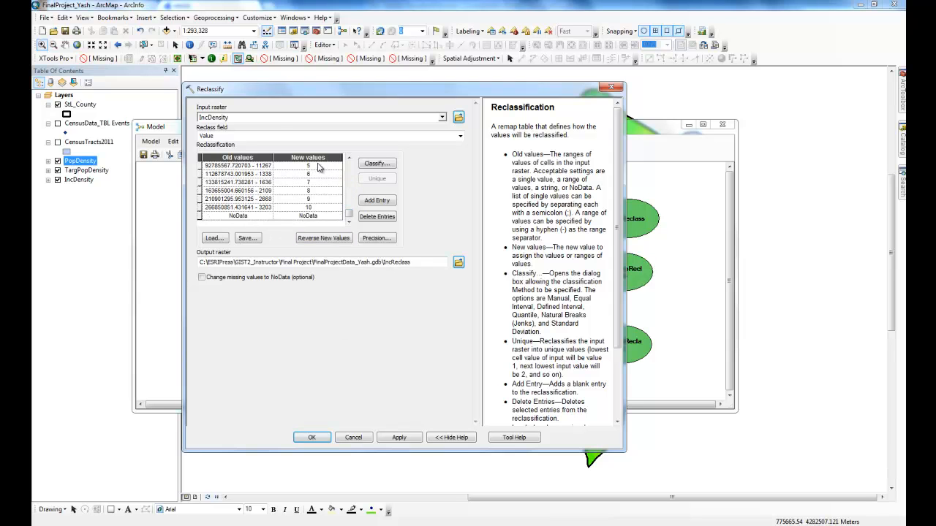
left_click(260, 208)
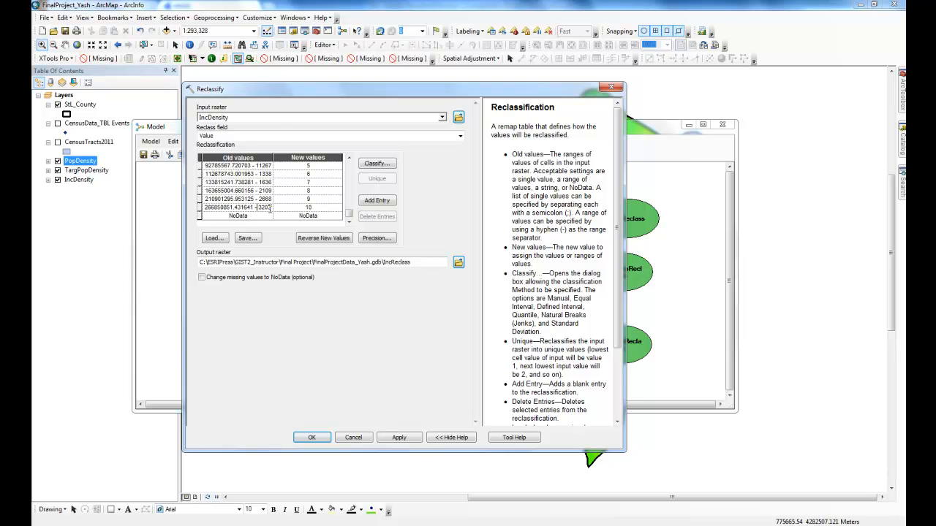
left_click(313, 207)
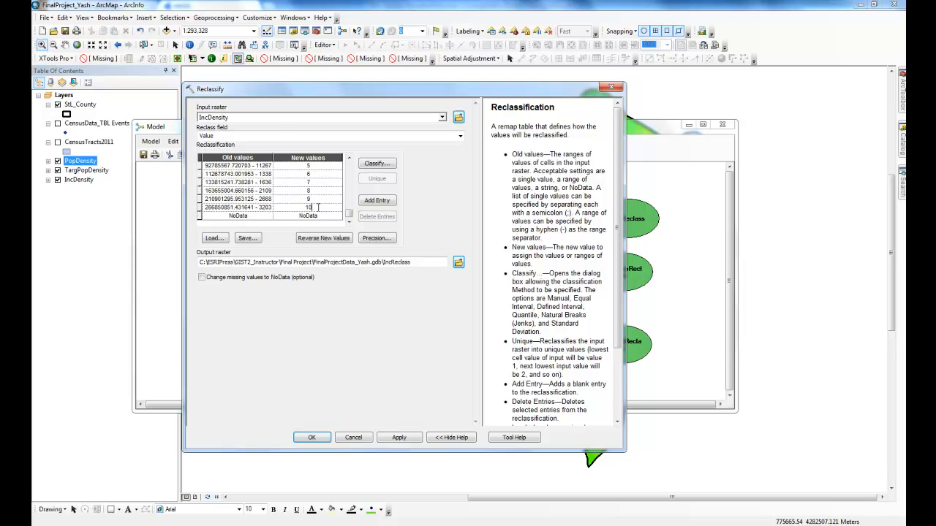
left_click(354, 438)
left_click(690, 223)
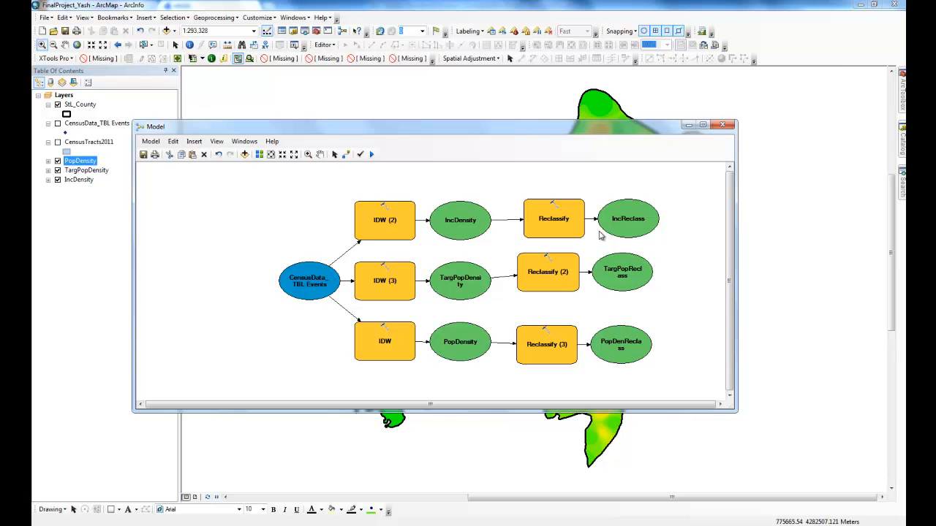
Step: Arrange the model elements into aligned rows with the automatic layout
left_click(272, 155)
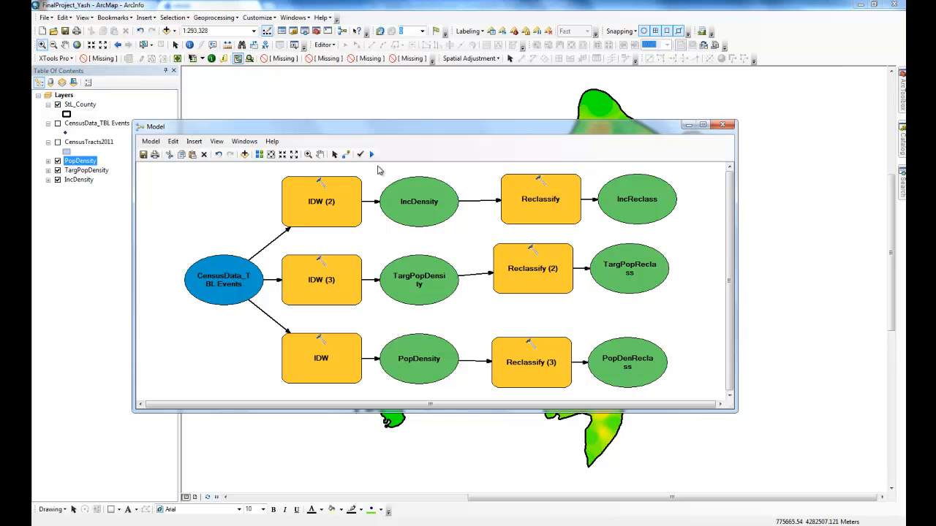
left_click(260, 155)
left_click(271, 157)
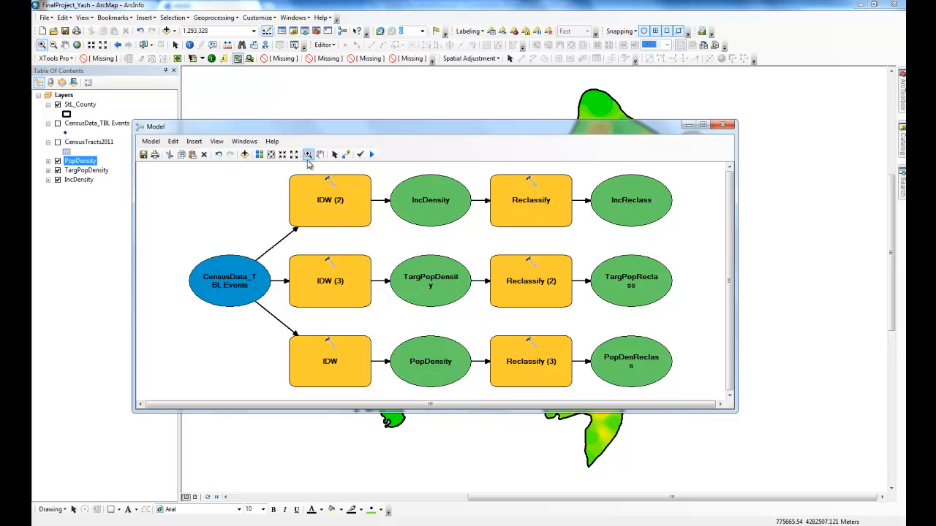
left_click(294, 154)
left_click(293, 154)
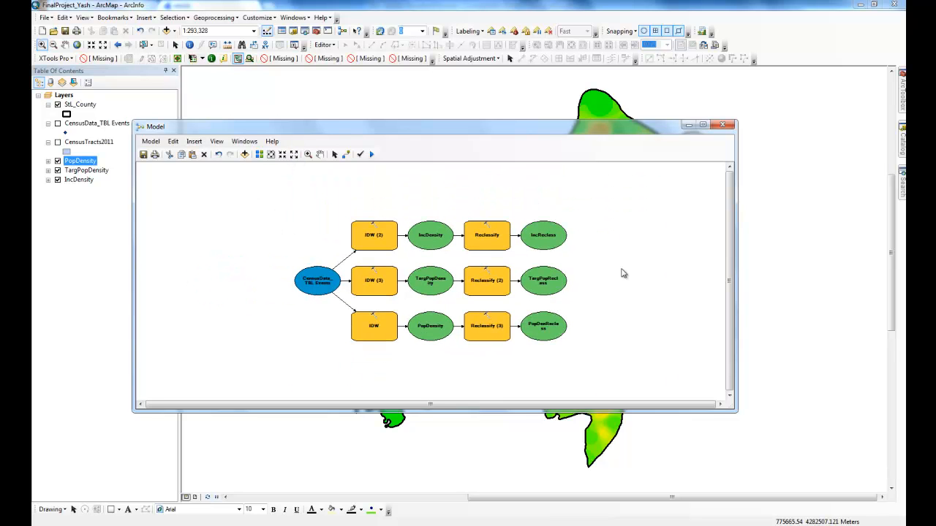
Step: Run Reclassify and Reclassify (2) individually to produce the IncReclass and TargPopReclass rasters
left_click(334, 154)
left_click(496, 244)
right_click(496, 245)
left_click(517, 267)
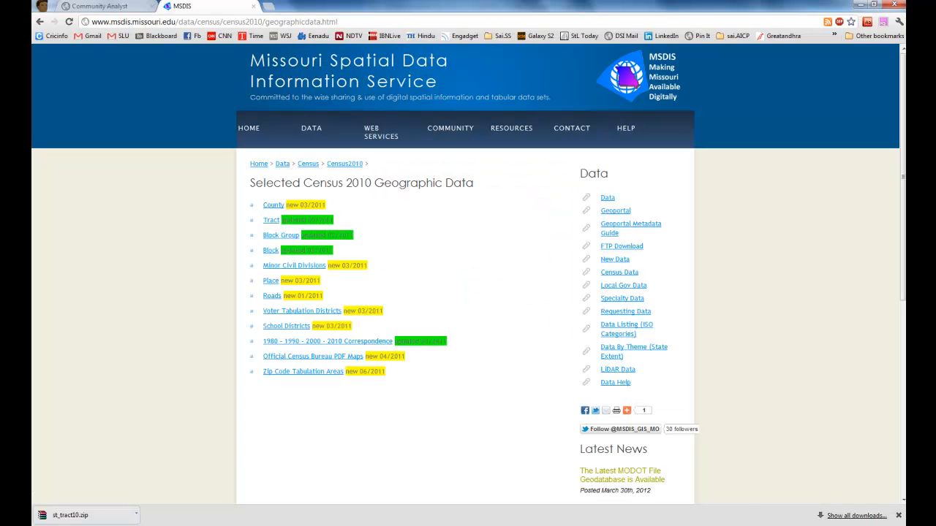
left_click(660, 503)
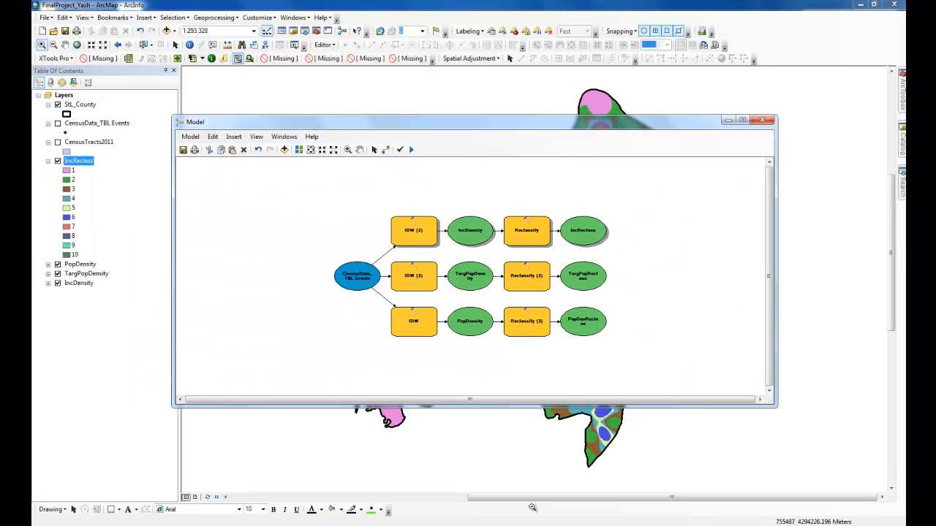
right_click(534, 278)
left_click(557, 306)
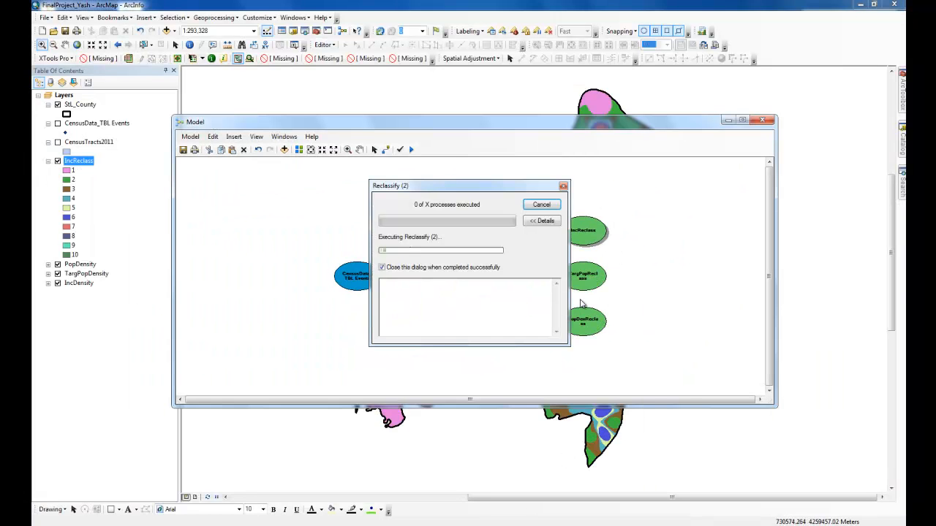
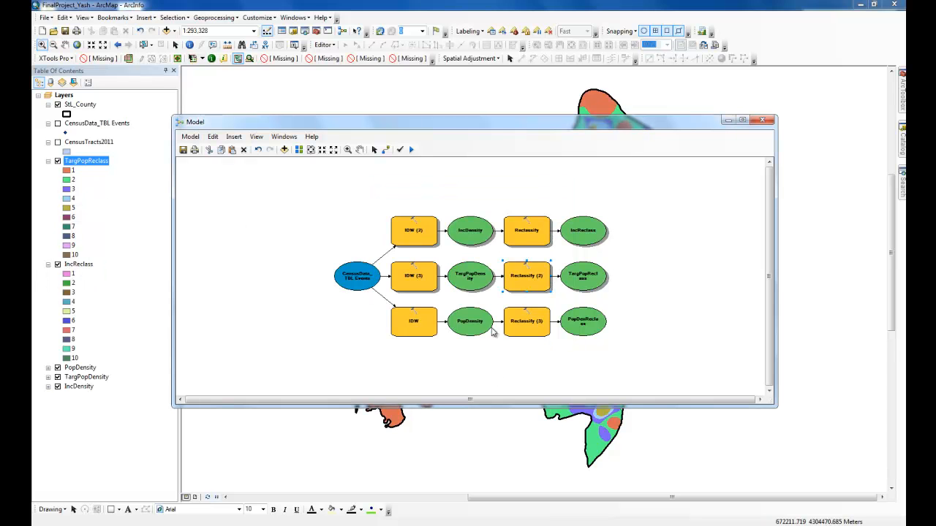
Step: Run Reclassify (3) to produce the PopDenReclass raster, and save the model before minimizing its window
right_click(520, 321)
left_click(554, 349)
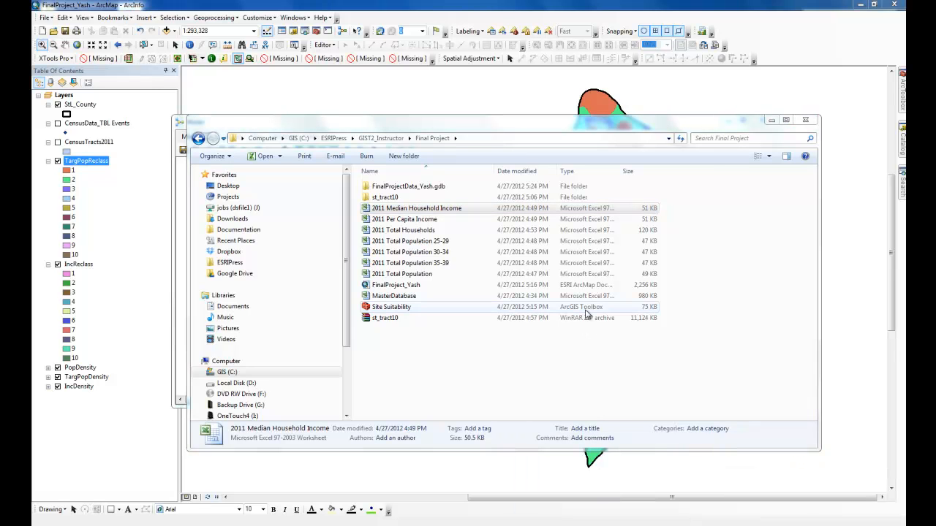
left_click(770, 120)
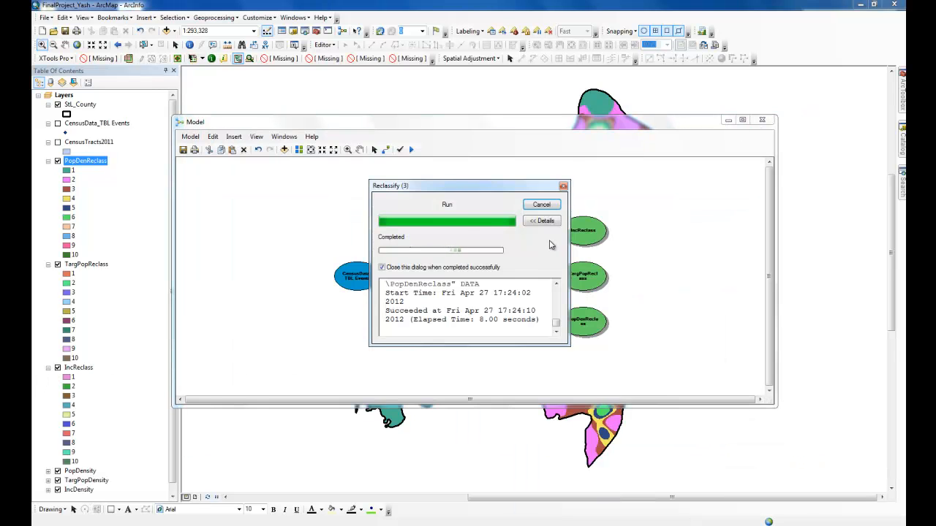
left_click(771, 120)
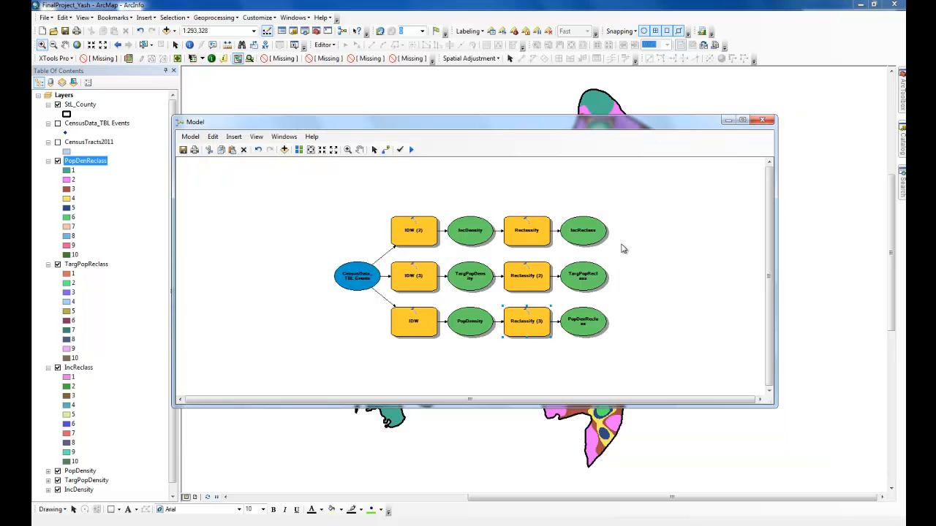
left_click(182, 149)
left_click(728, 120)
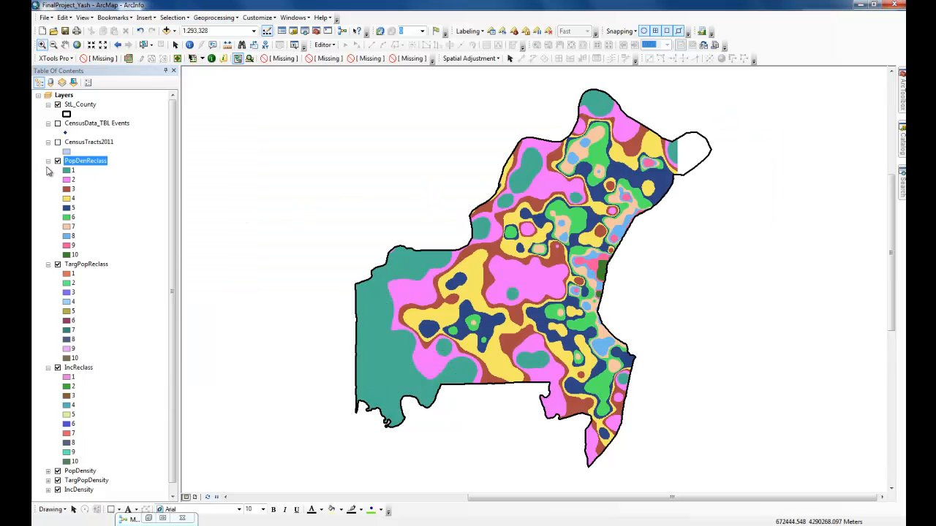
Step: Apply a green-to-blue color ramp to the PopDenReclass layer's unique values
right_click(82, 163)
left_click(117, 305)
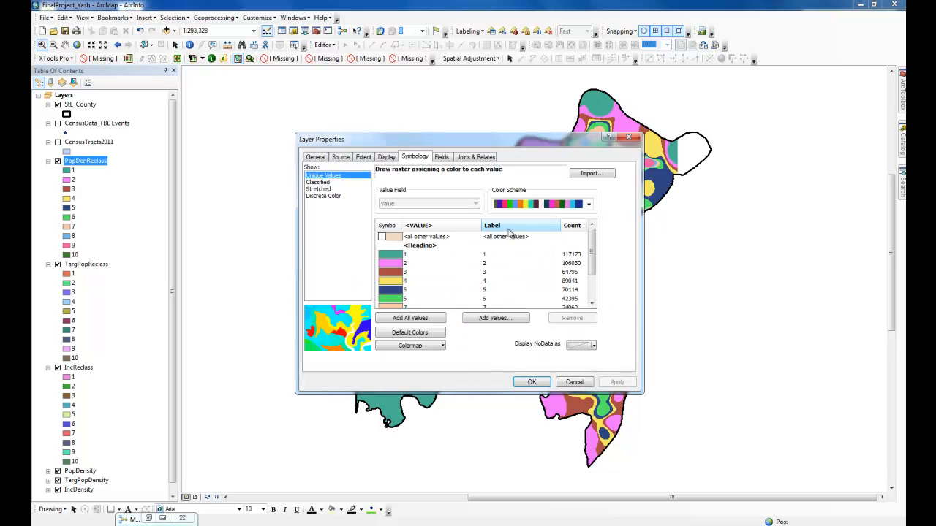
left_click(529, 204)
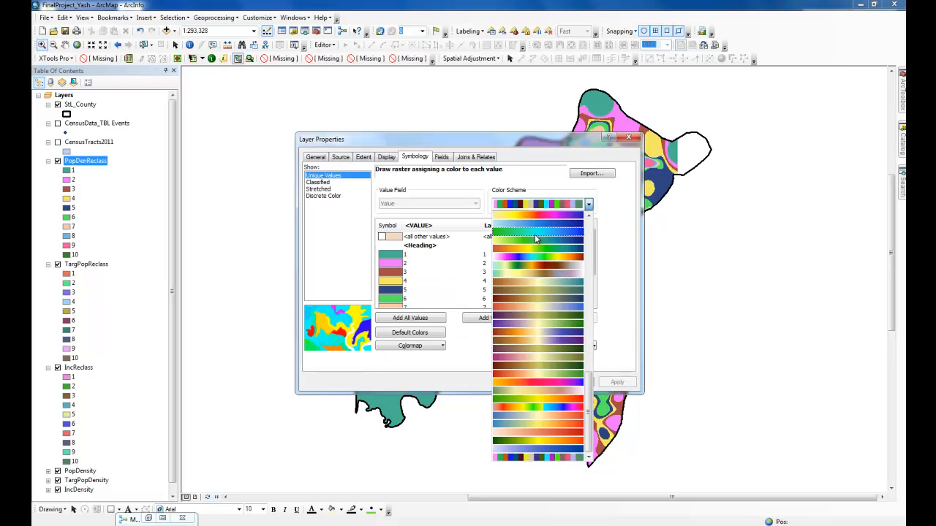
left_click(534, 238)
left_click(530, 382)
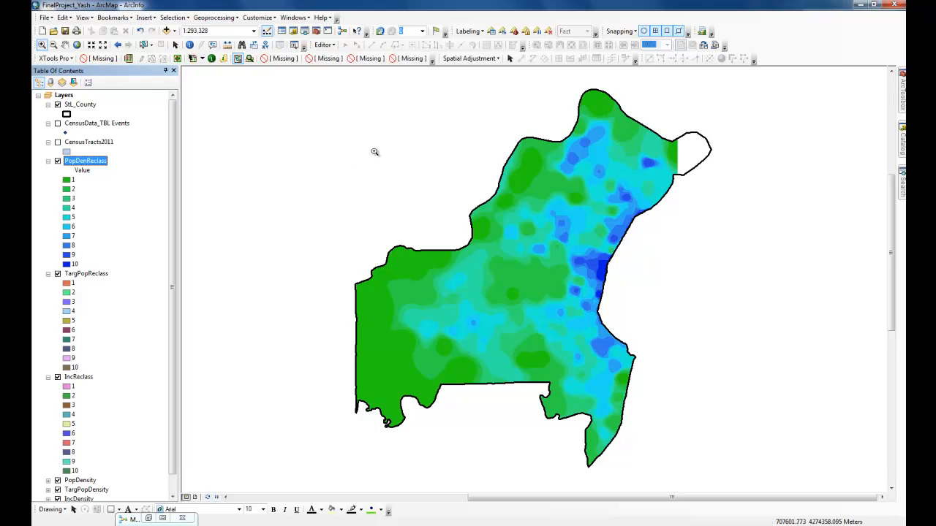
Step: Reopen the model and add the Weighted Overlay tool beside the three reclassified rasters
key("alt+Tab")
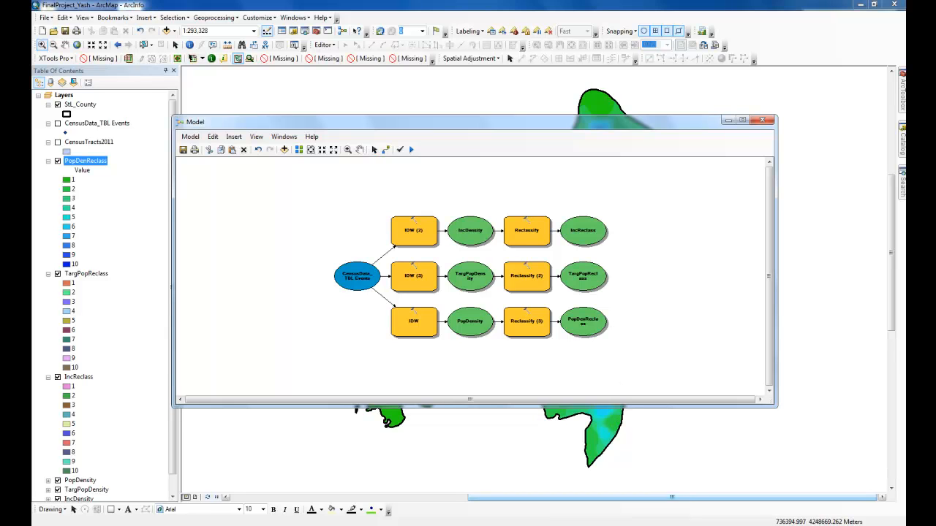
left_click(618, 525)
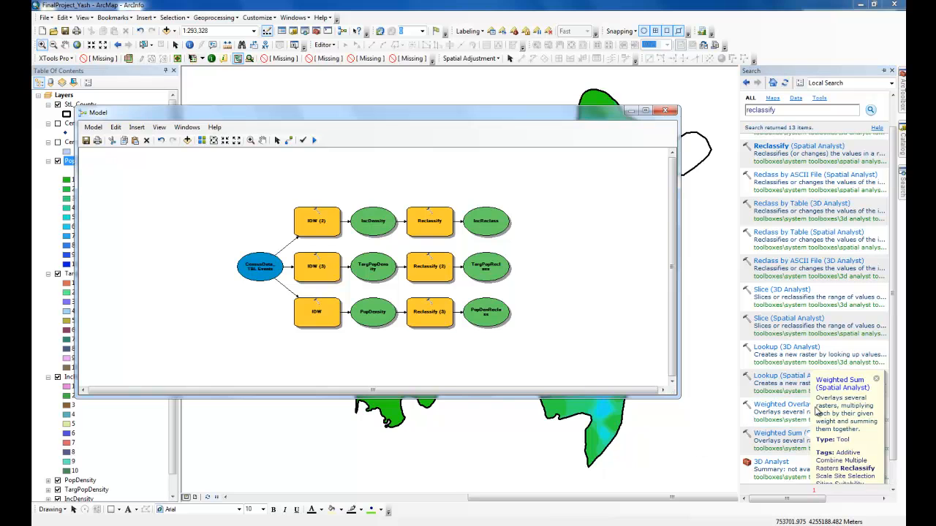
left_click_drag(786, 410, 574, 266)
left_click(605, 306)
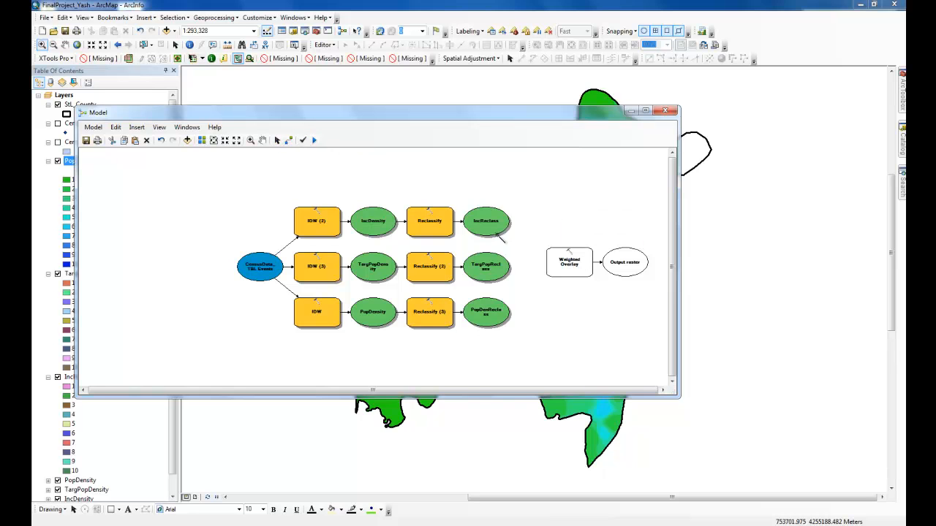
Step: Connect the IncReclass, TargPopReclass and PopDenReclass rasters to the Weighted Overlay tool as inputs
left_click_drag(503, 227, 569, 262)
left_click(581, 269)
left_click_drag(496, 268, 569, 265)
left_click(581, 269)
left_click_drag(497, 301, 569, 269)
left_click(582, 278)
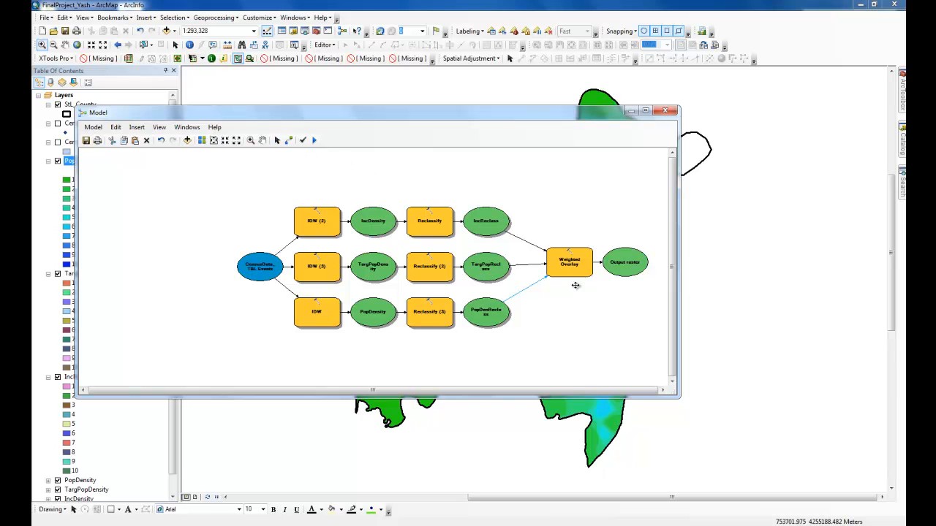
Step: Set the Weighted Overlay influences to 50% for IncReclass, 25% for TargPopReclass and 25% for PopDenReclass
right_click(560, 262)
left_click(585, 268)
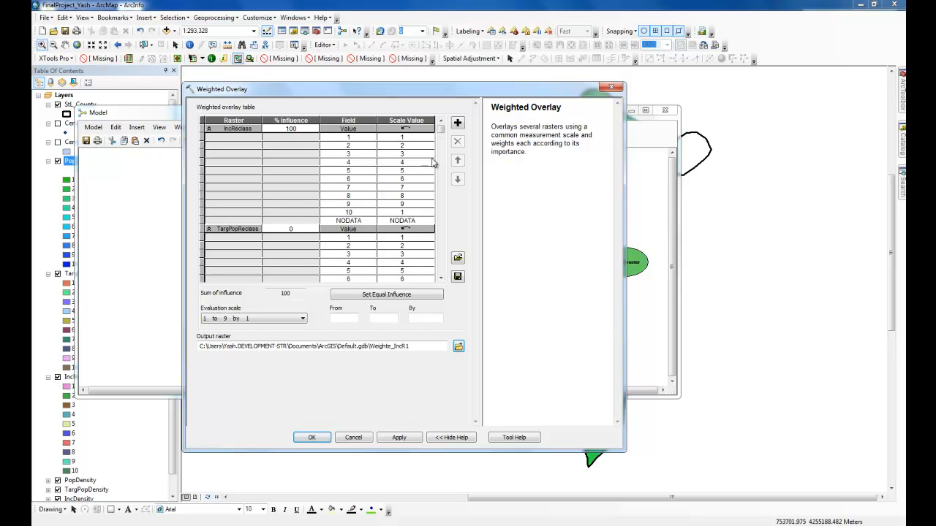
left_click_drag(442, 132, 441, 278)
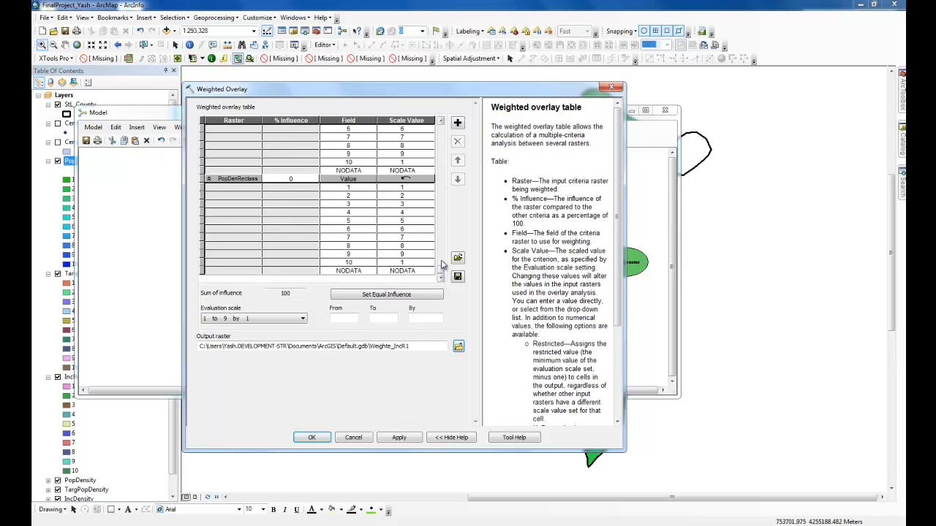
left_click(441, 146)
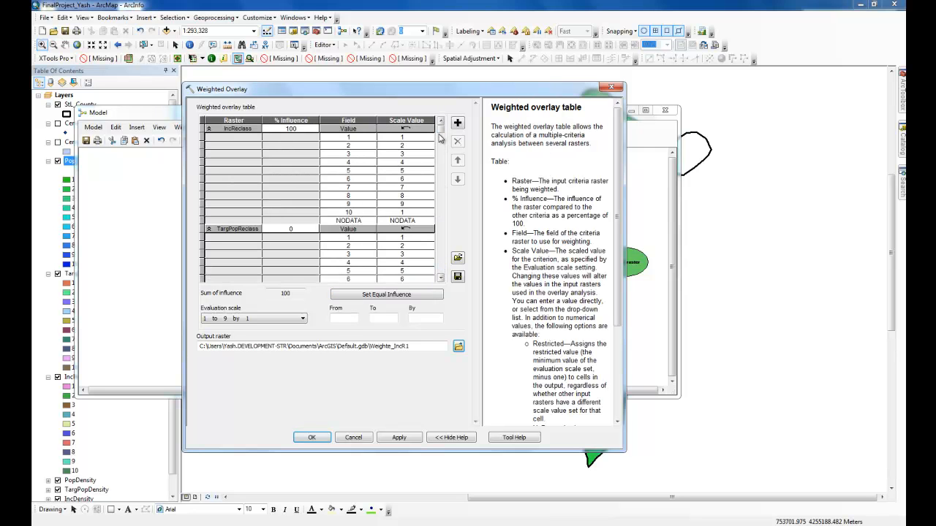
left_click(297, 129)
type("50")
key("Return")
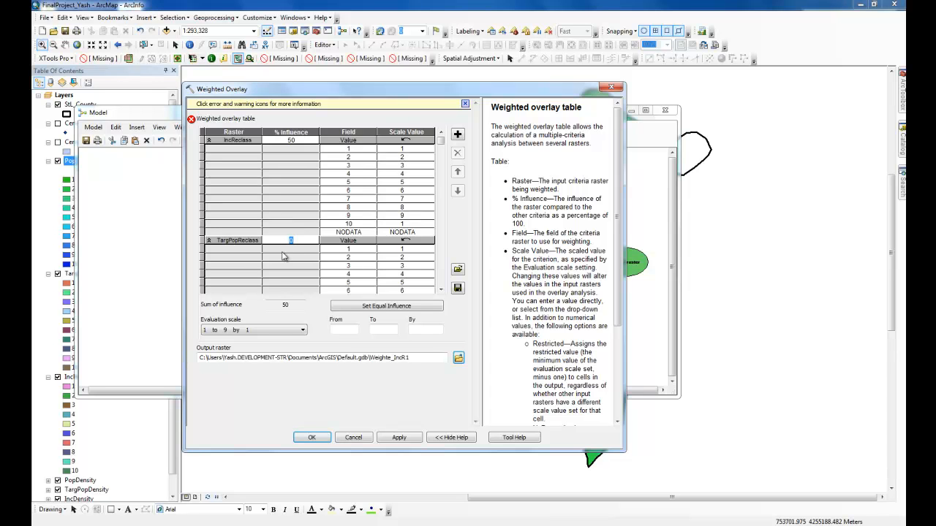
type("25")
key("Return")
scroll(437, 265, "down", 6)
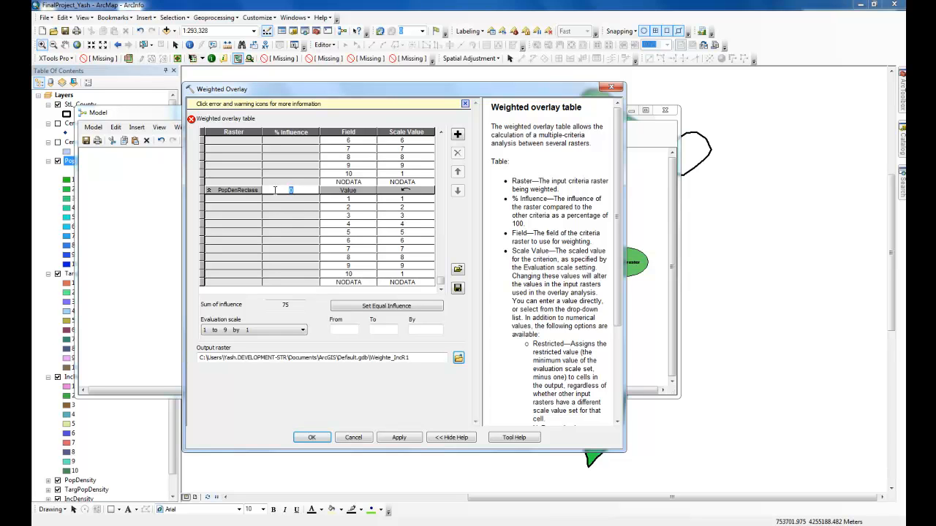
key("Return")
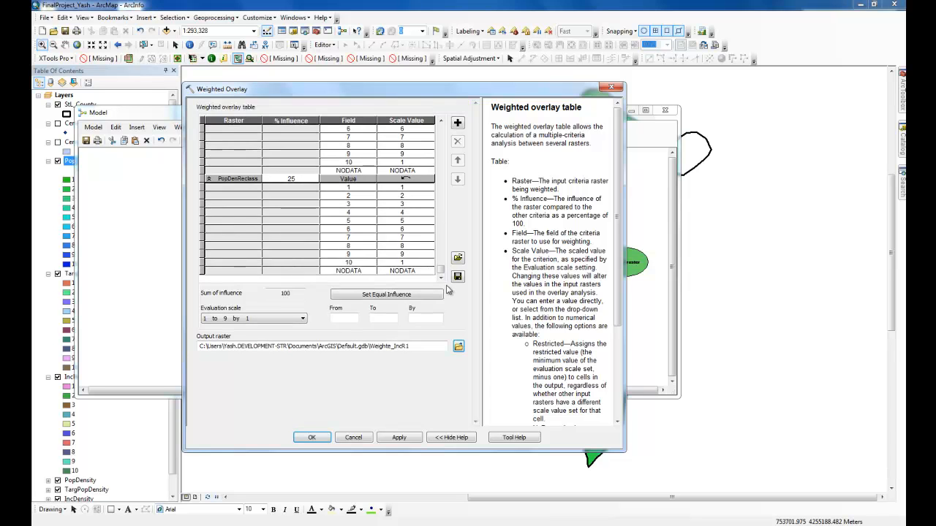
scroll(445, 130, "up", 6)
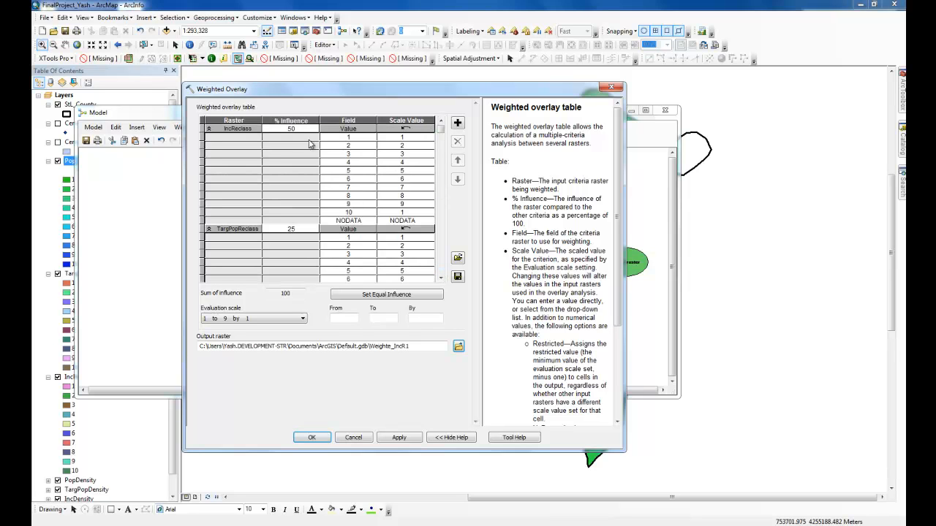
scroll(296, 132, "down", 2)
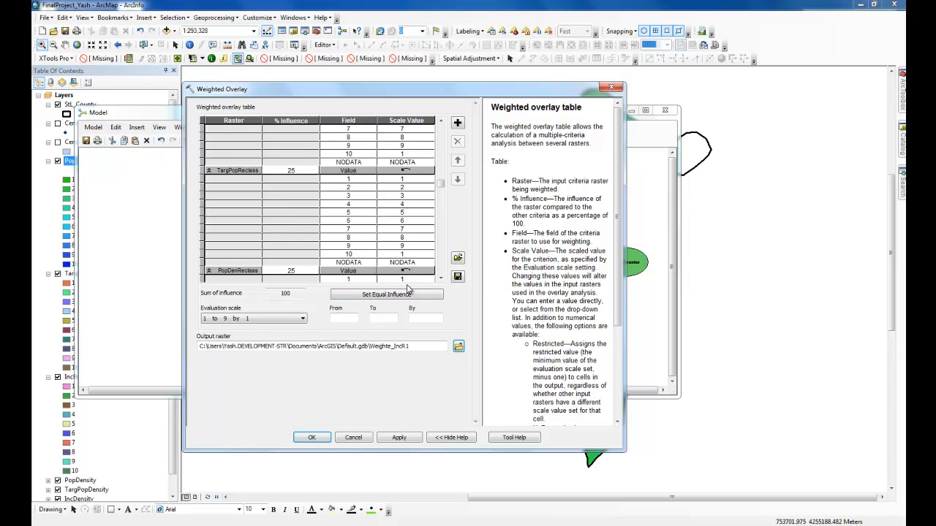
Step: Save the Weighted Overlay output raster as FinalRasterMath in the final project geodatabase and accept the tool settings
left_click(458, 347)
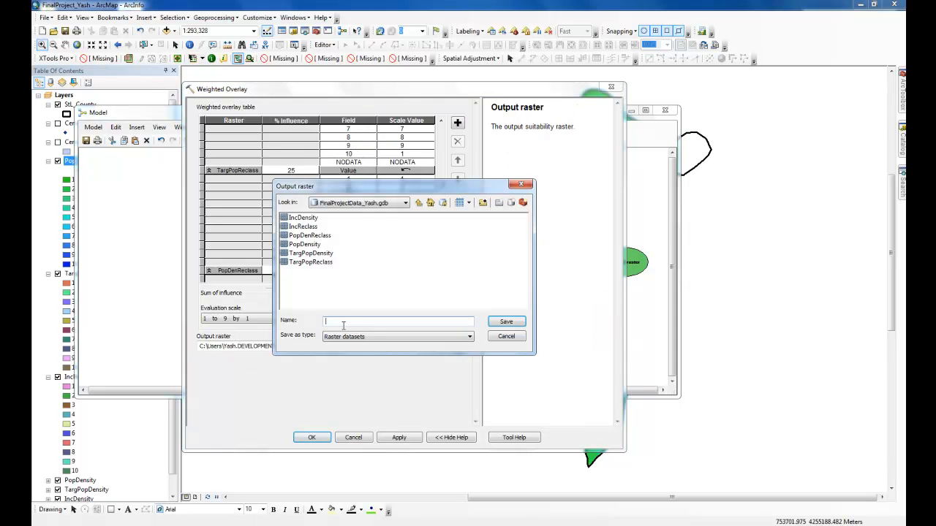
type("FinalRasterMath")
key("Return")
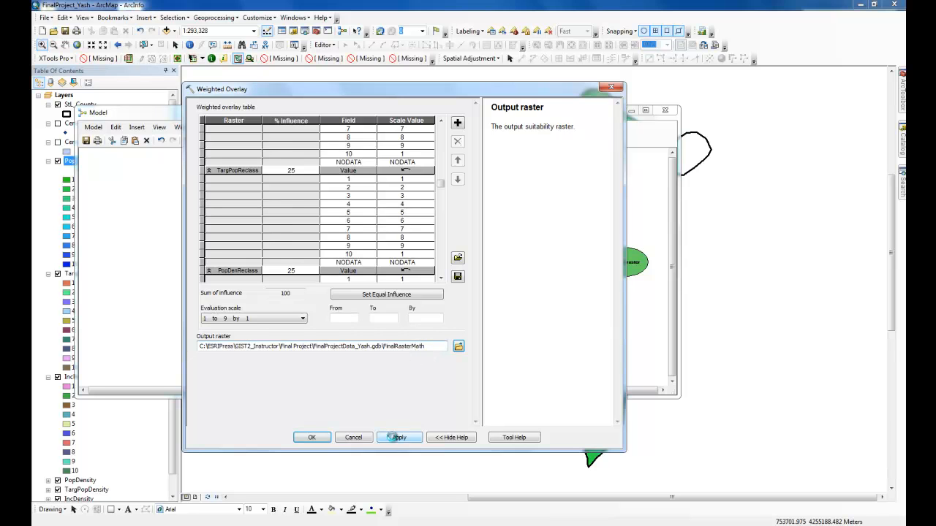
left_click(324, 440)
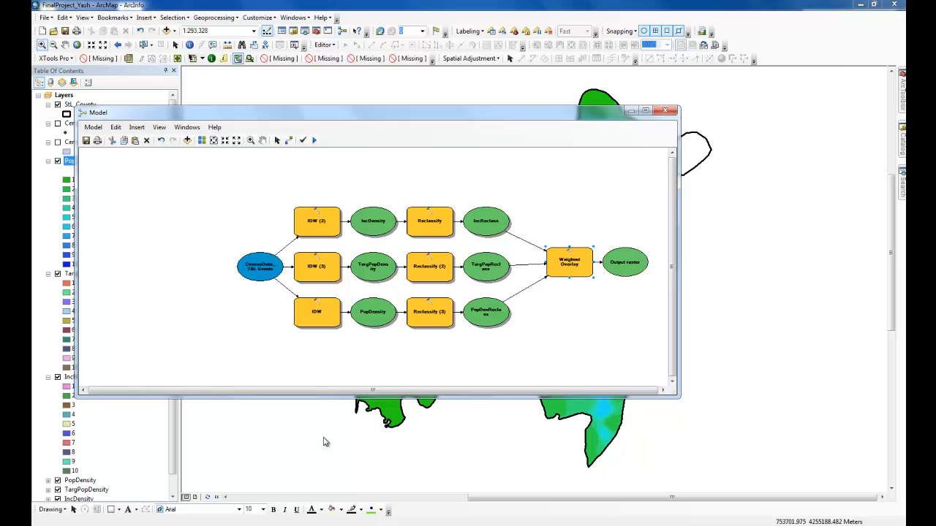
Step: Run the Weighted Overlay tool and add FinalRasterMath to the map display, minimizing the model window
right_click(567, 258)
left_click(589, 288)
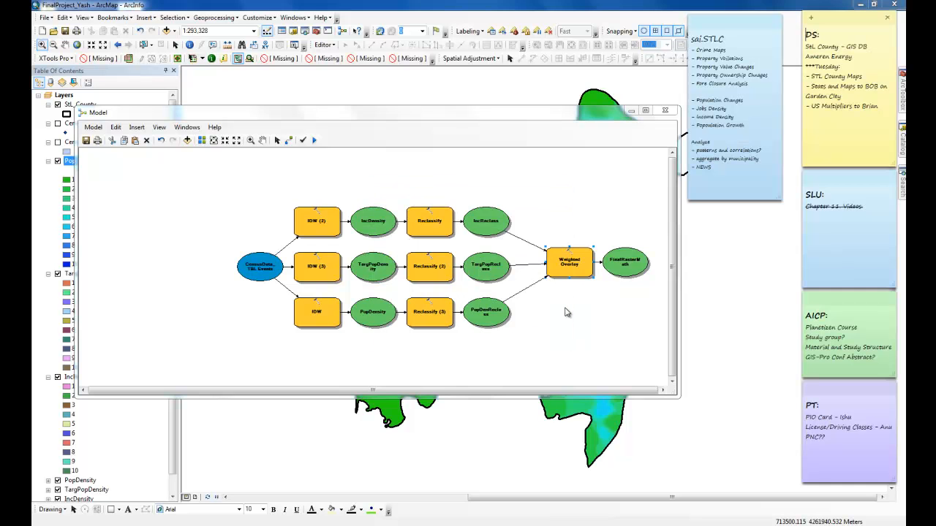
left_click(621, 311)
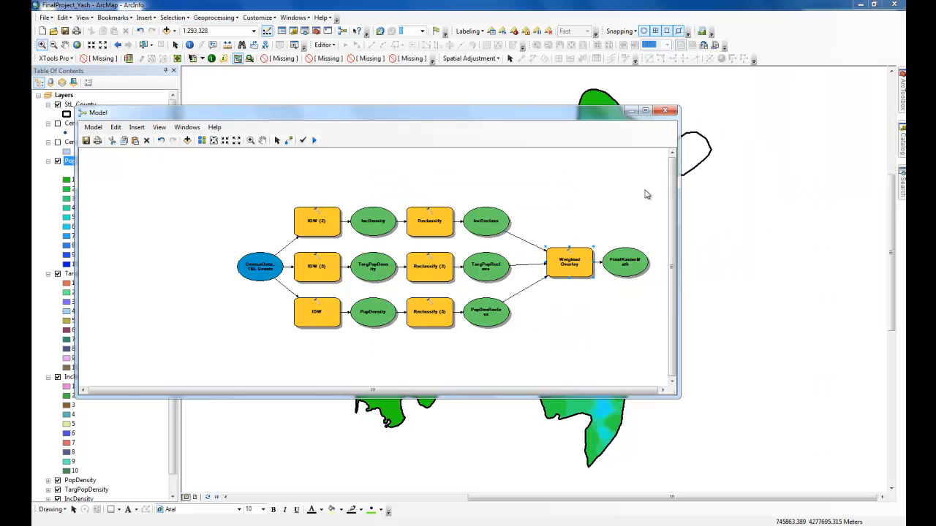
right_click(630, 251)
left_click(660, 290)
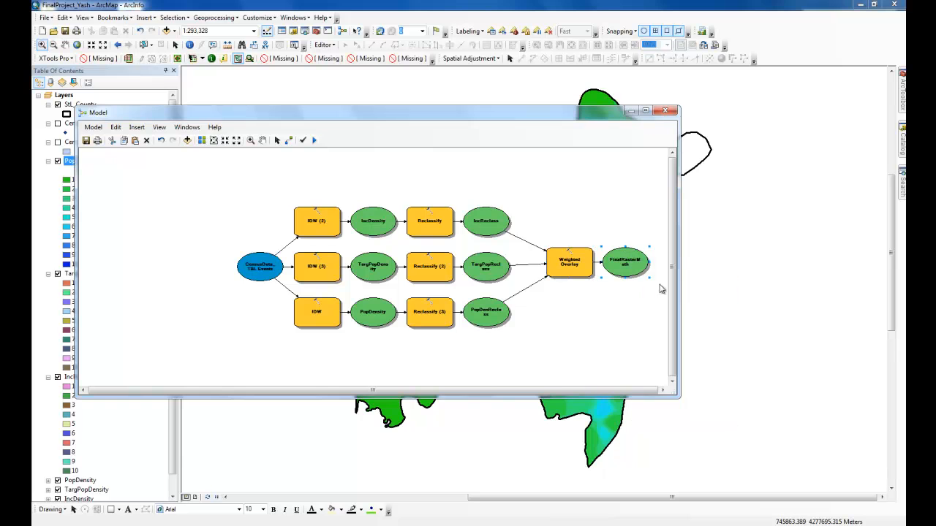
left_click(630, 111)
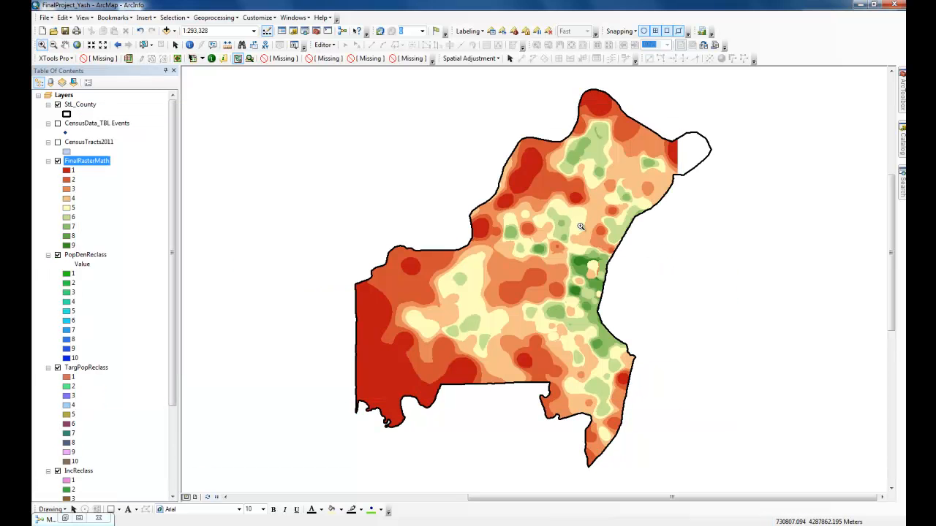
Step: Apply a dark green-yellow-red color ramp to the FinalRasterMath layer's unique values
right_click(89, 161)
left_click(120, 314)
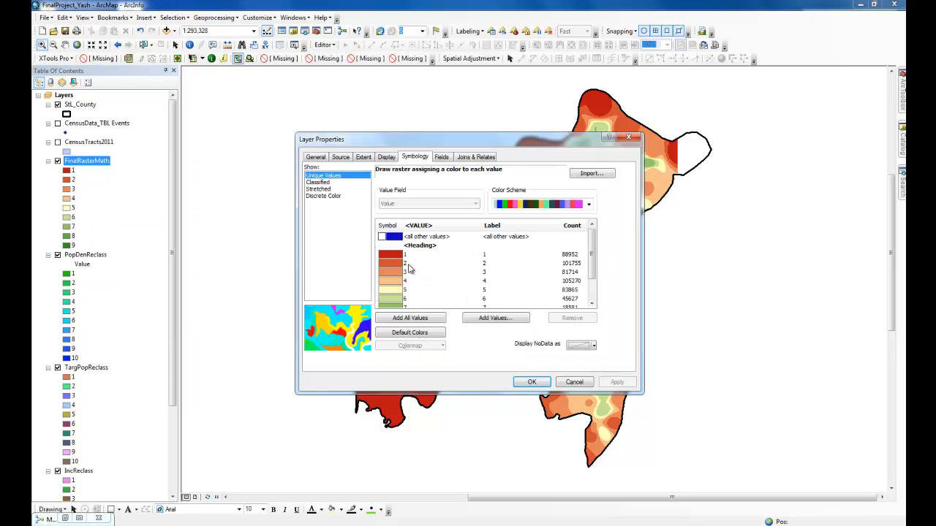
left_click(542, 204)
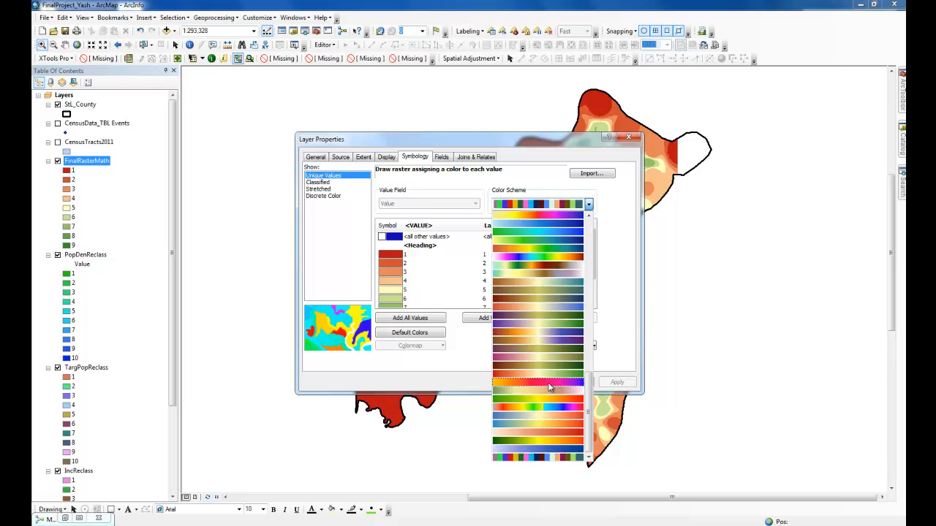
scroll(538, 313, "up", 3)
scroll(539, 313, "up", 3)
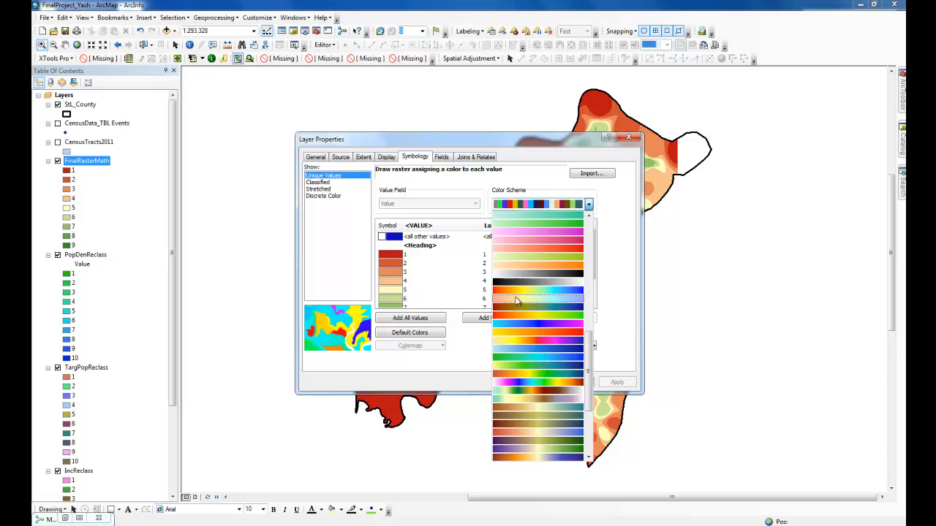
scroll(519, 300, "down", 5)
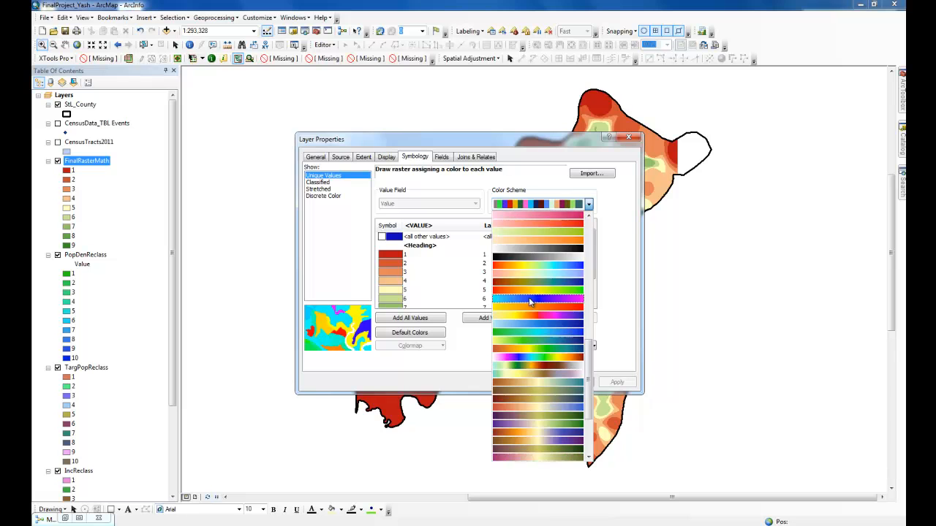
scroll(523, 406, "down", 3)
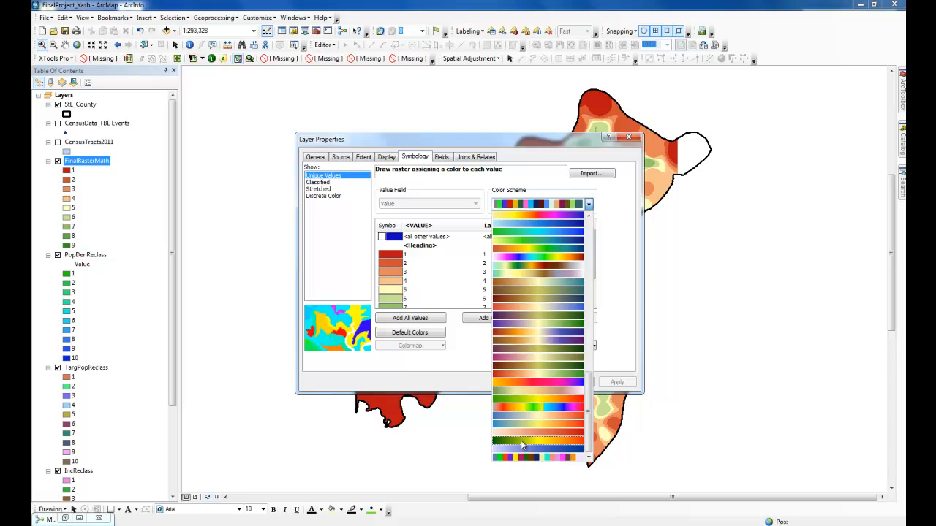
left_click(522, 443)
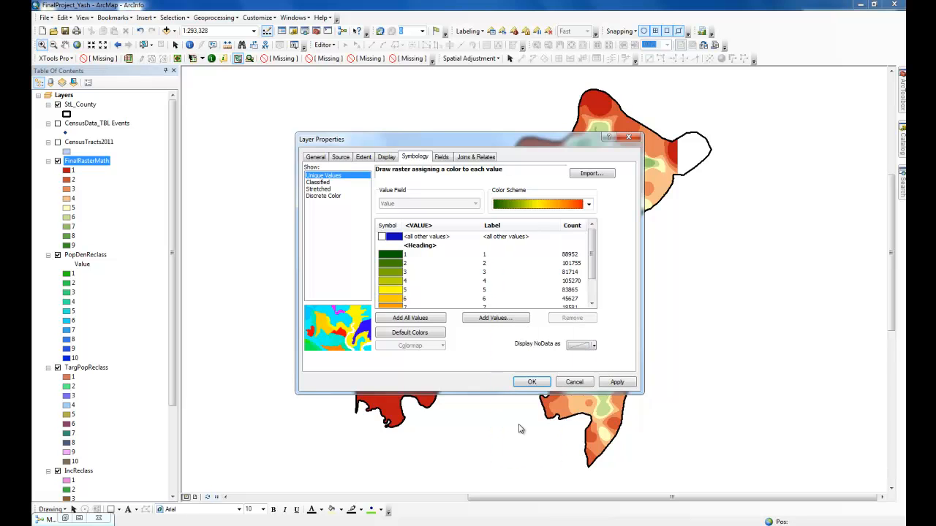
left_click(529, 383)
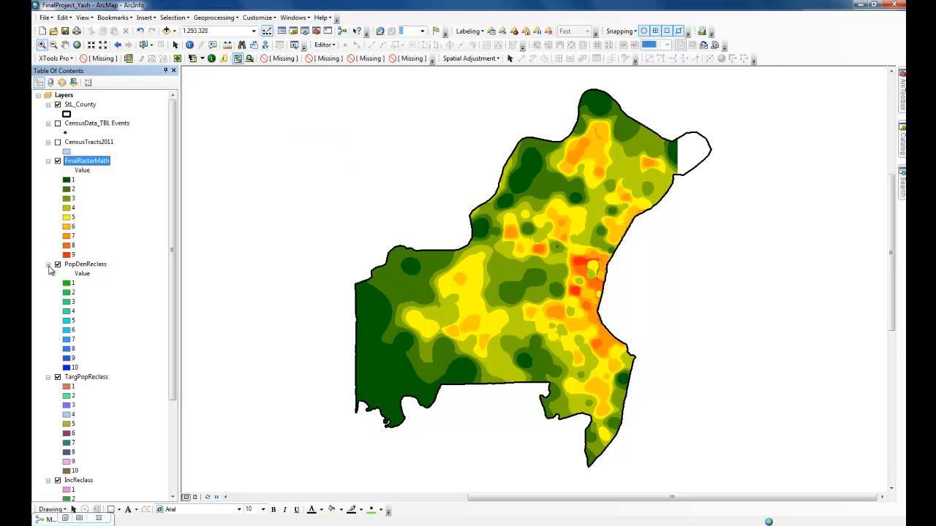
Step: Collapse the legends of the three reclassified layers and turn off all reclassified and density layers
left_click(48, 264)
left_click(48, 274)
left_click(49, 283)
left_click(58, 282)
left_click(58, 273)
left_click(57, 264)
left_click(57, 292)
left_click(58, 302)
left_click(58, 311)
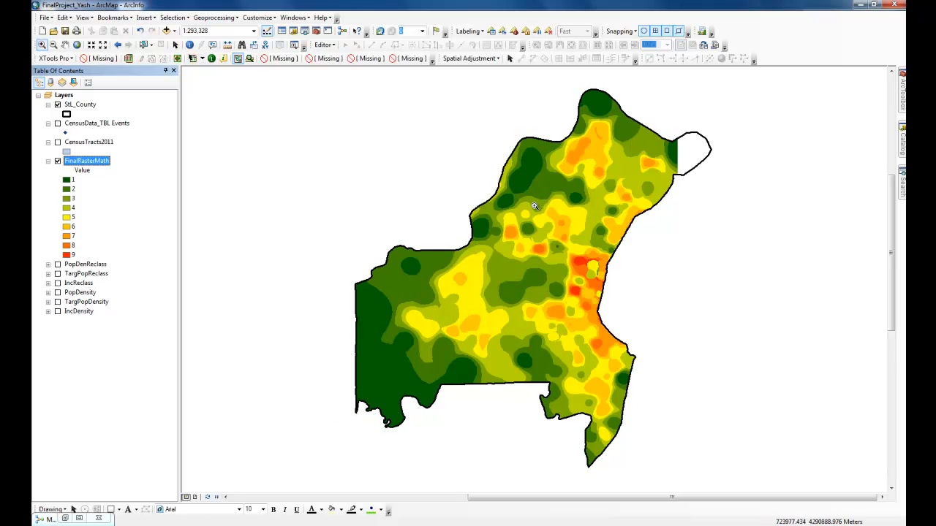
Step: Examine the cell counts per value in the FinalRasterMath attribute table, and close the table
right_click(85, 162)
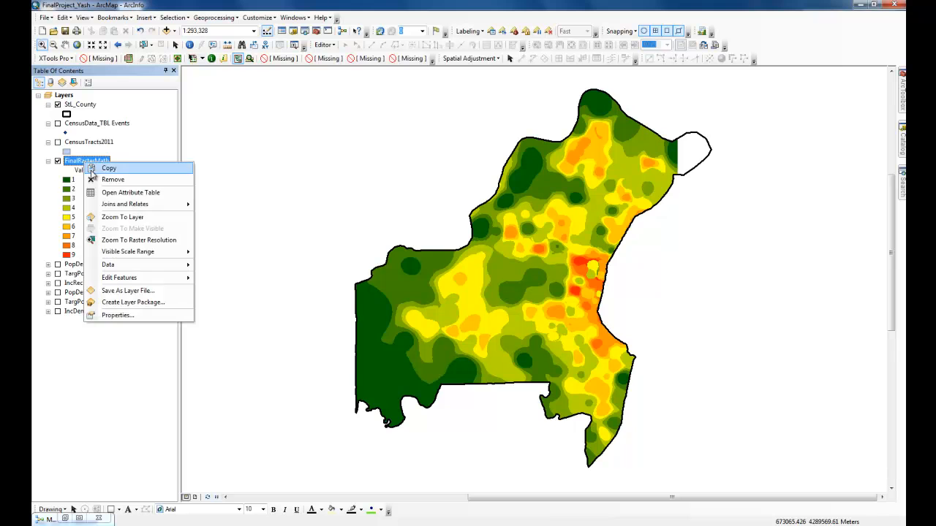
left_click(109, 193)
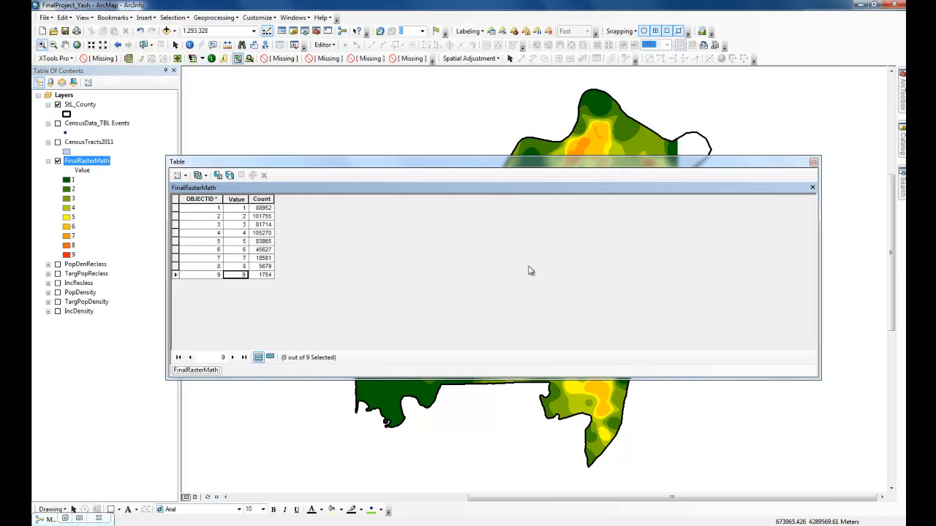
left_click(813, 161)
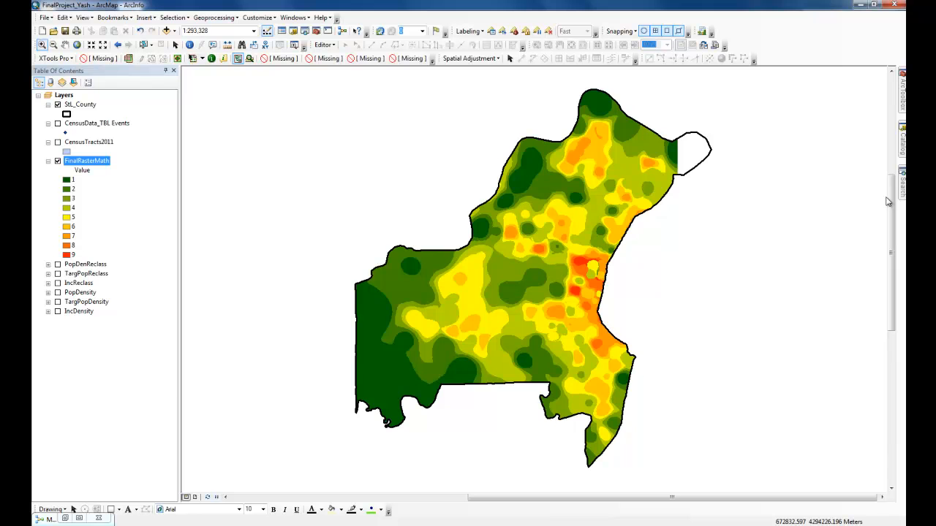
Step: Reopen the model, search for "contour list" and add the Contour List (Spatial Analyst) tool beside FinalRasterMath
key("alt+Tab")
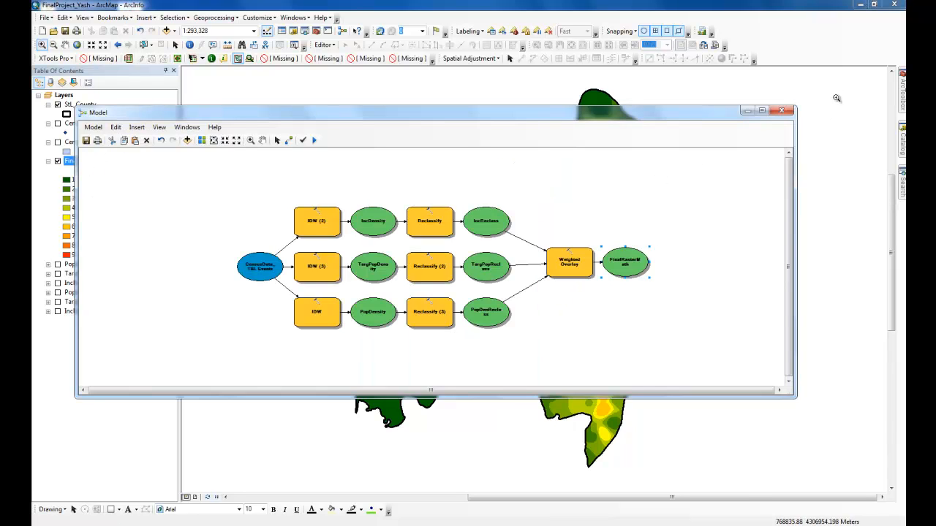
left_click(901, 187)
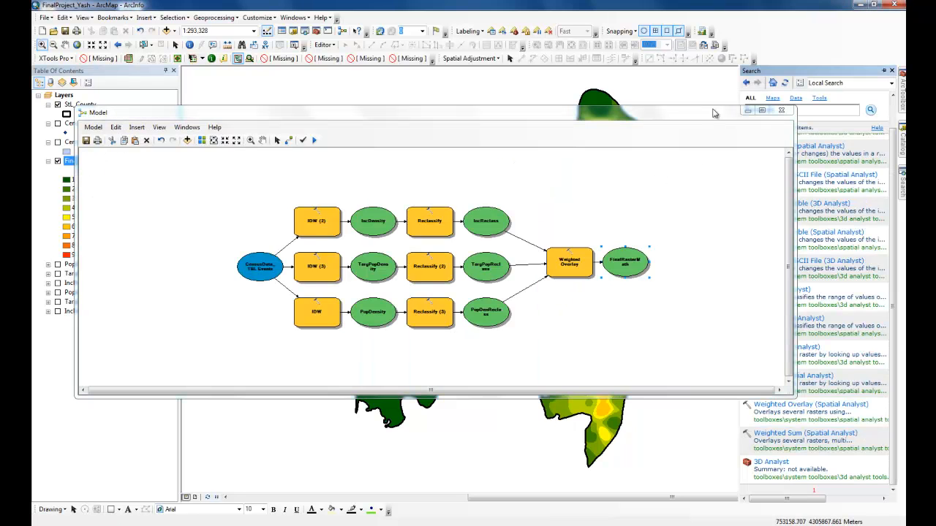
left_click_drag(650, 111, 594, 106)
left_click(793, 112)
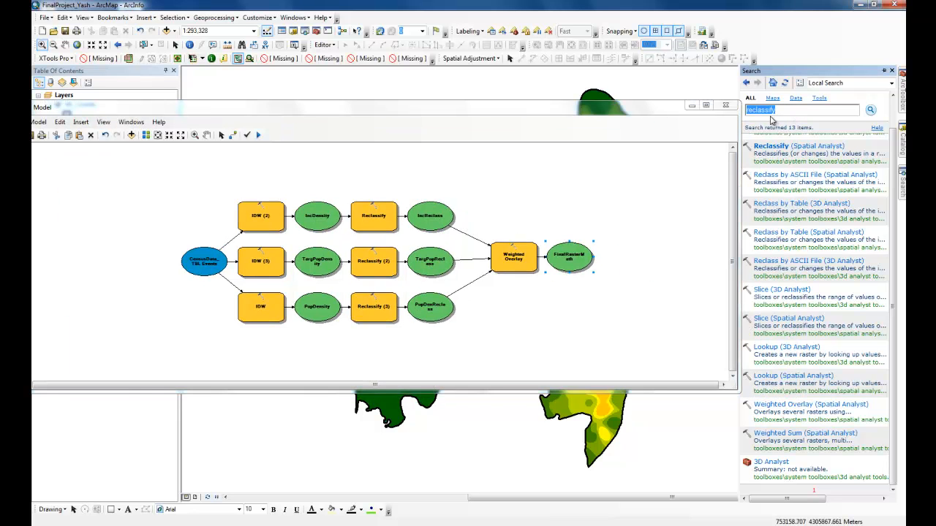
type("contour list")
key("Return")
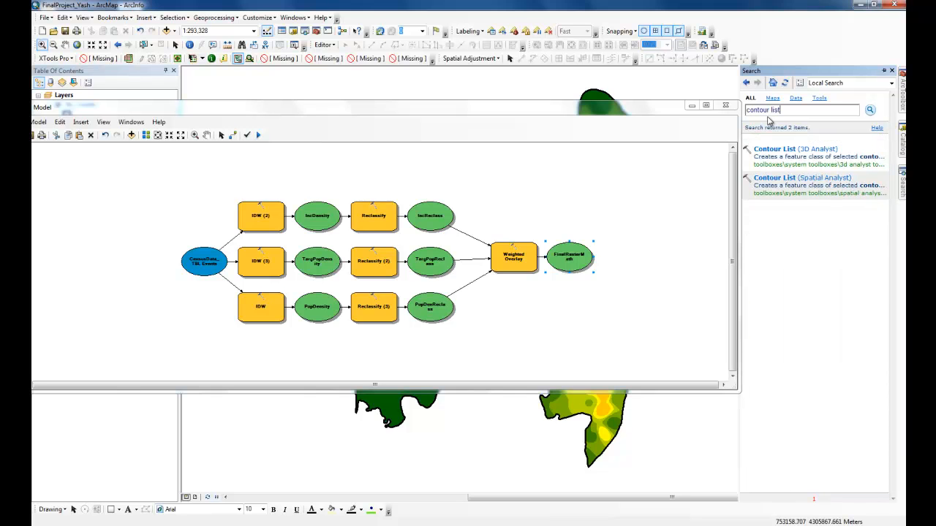
left_click_drag(782, 179, 630, 255)
Step: Connect FinalRasterMath to the Contour List tool as its input raster
left_click(247, 136)
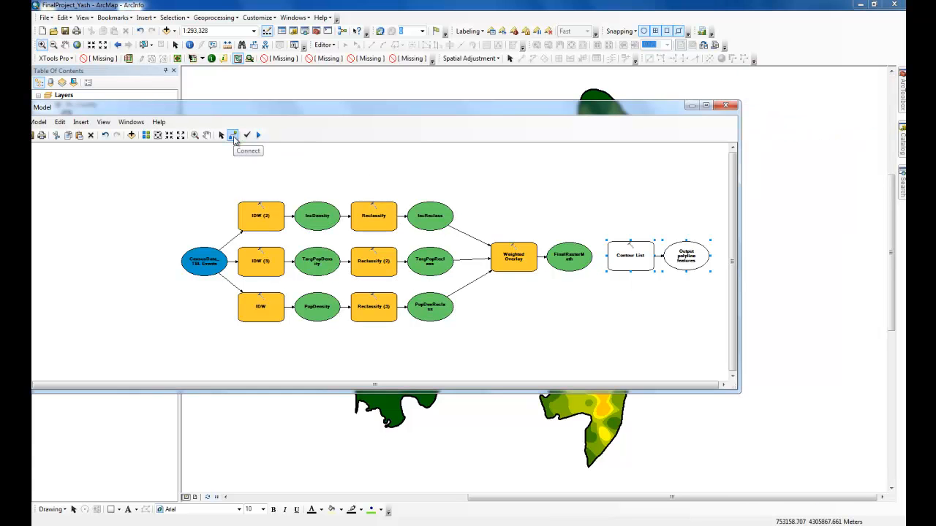
left_click_drag(573, 263, 630, 259)
left_click(658, 265)
Step: Open the Contour List settings and name its output polyline features in the final project geodatabase
left_click(625, 255)
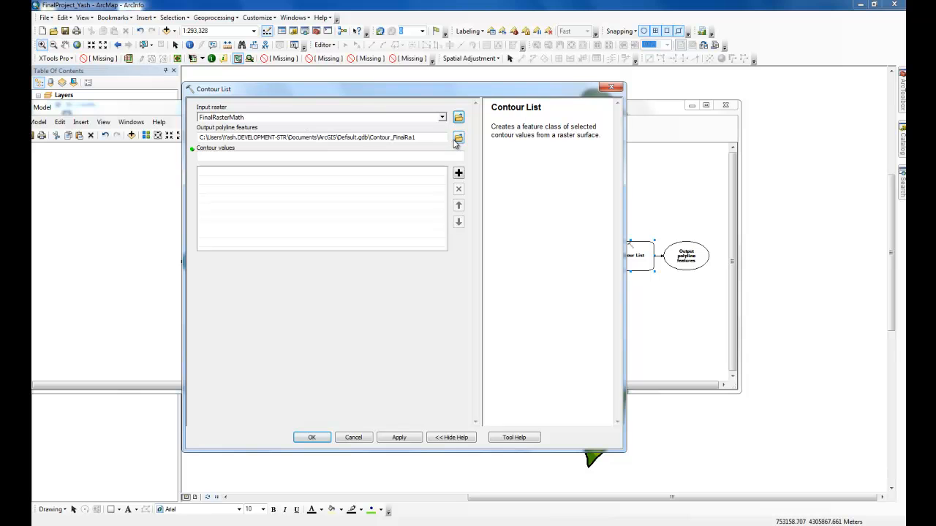
left_click(457, 138)
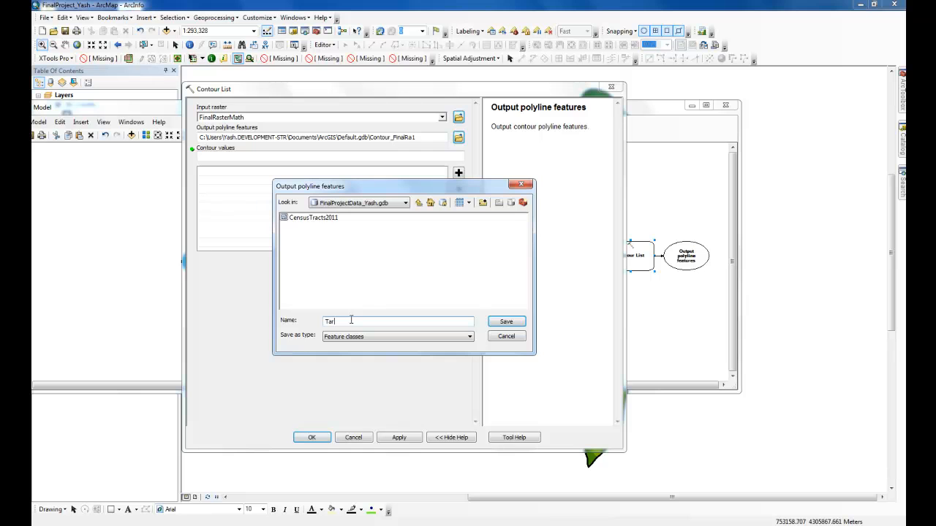
key("Return")
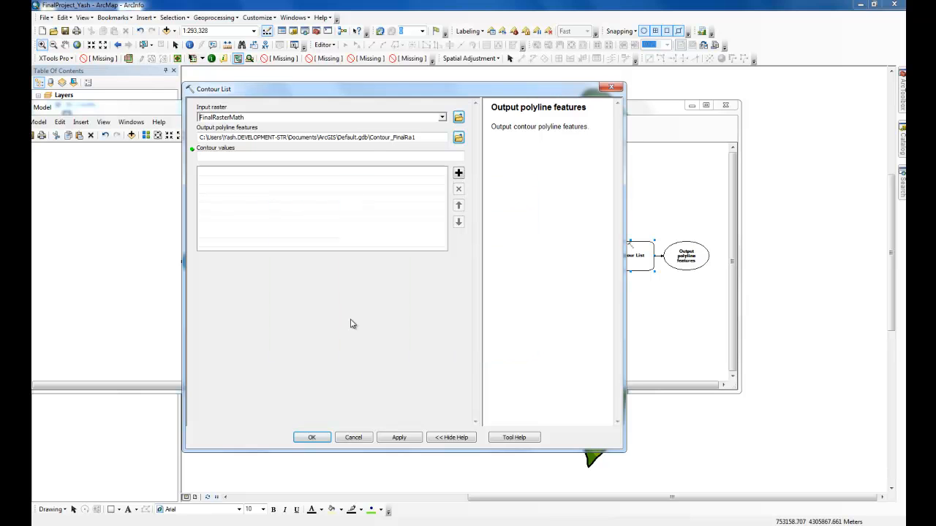
Step: Add 8 as the contour value for Contour List and accept the tool settings
left_click(453, 158)
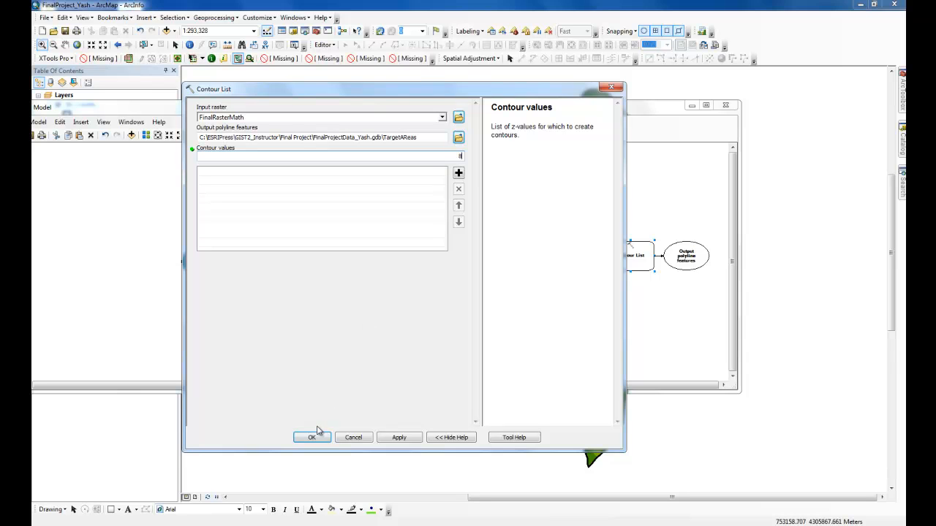
key("BackSpace")
type("8")
left_click(459, 174)
left_click(414, 158)
left_click(312, 438)
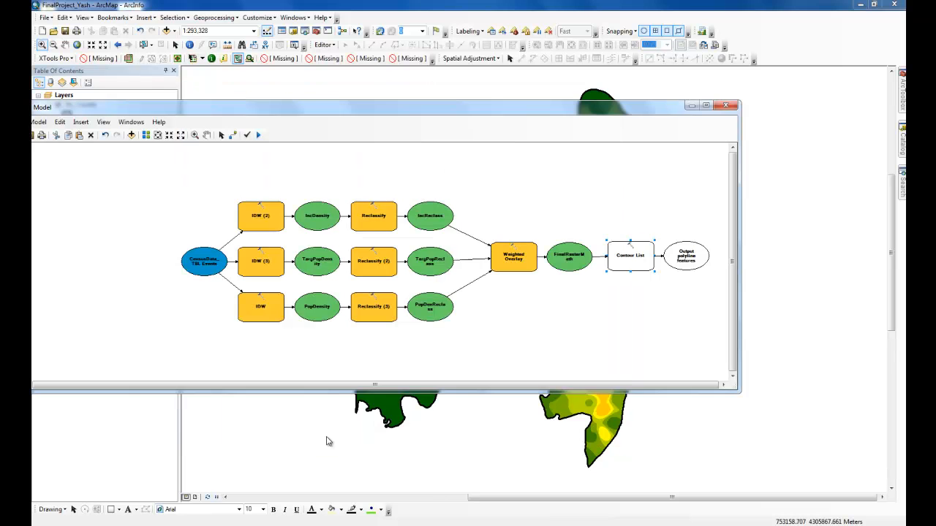
Step: Try to run the Contour List tool within the model
right_click(638, 264)
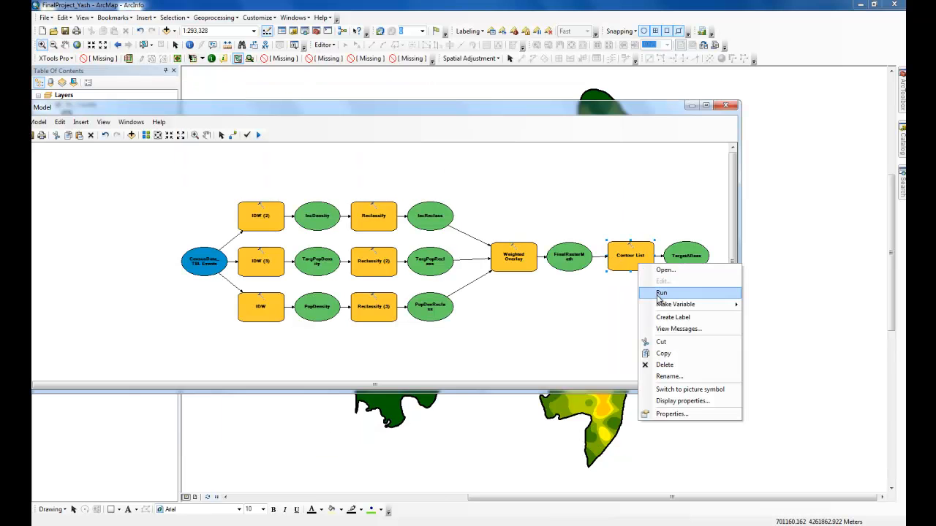
left_click(665, 294)
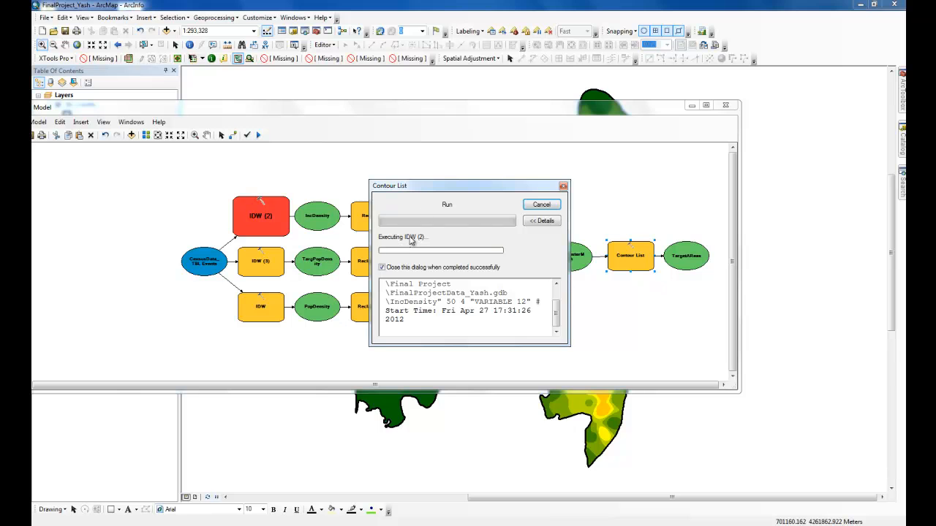
left_click(541, 205)
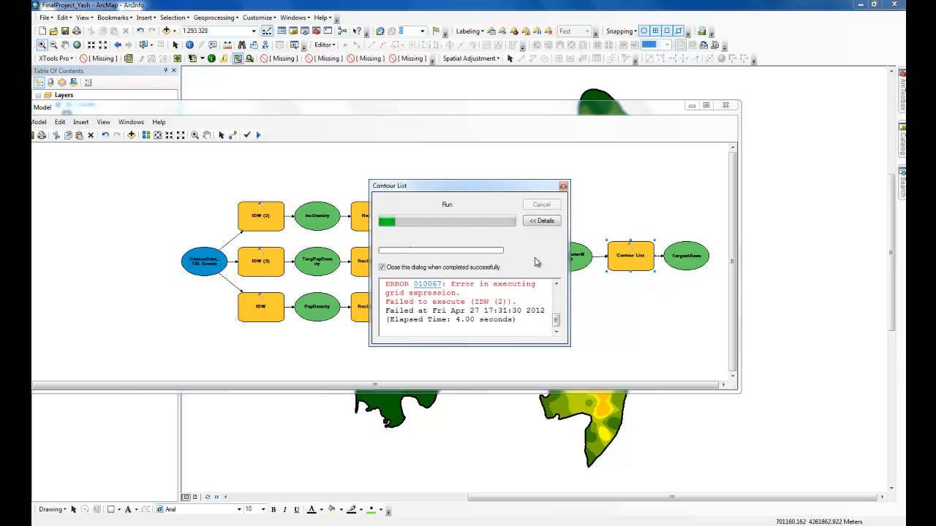
left_click(542, 205)
Step: Remove the link between FinalRasterMath and Contour List, and add the FinalRasterMath map layer to the model as a separate input
left_click(573, 325)
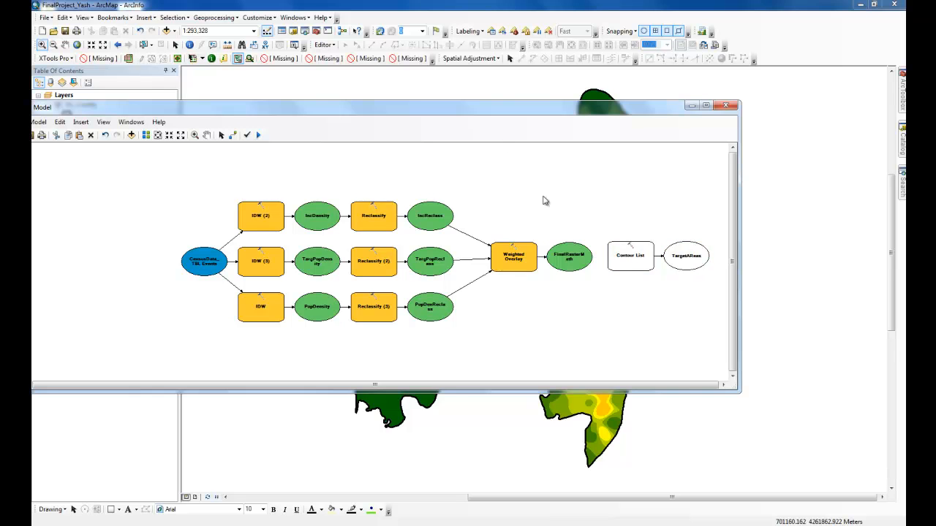
left_click_drag(472, 110, 502, 299)
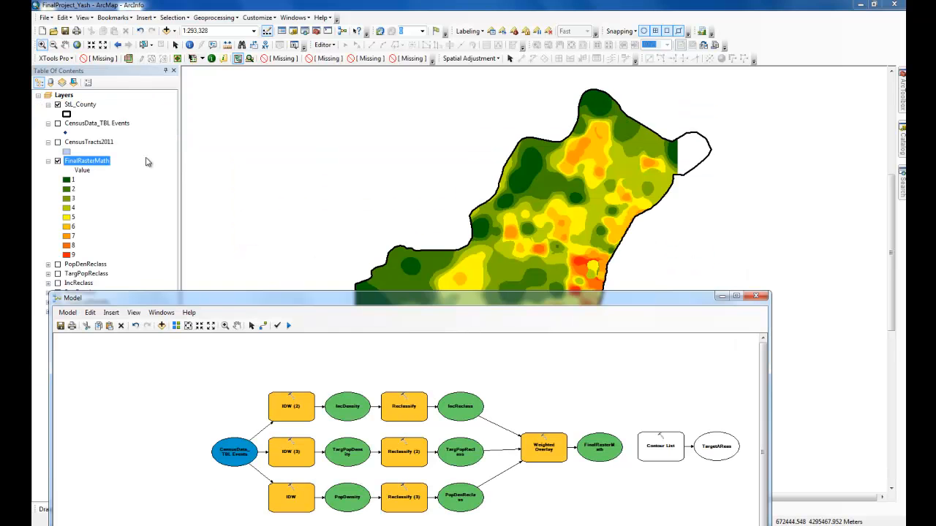
left_click_drag(488, 418, 596, 398)
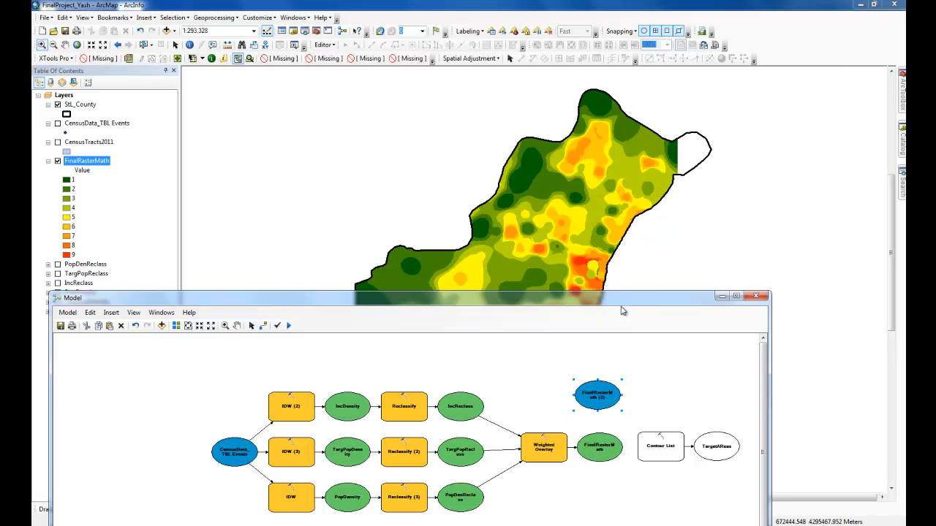
left_click_drag(614, 303, 607, 145)
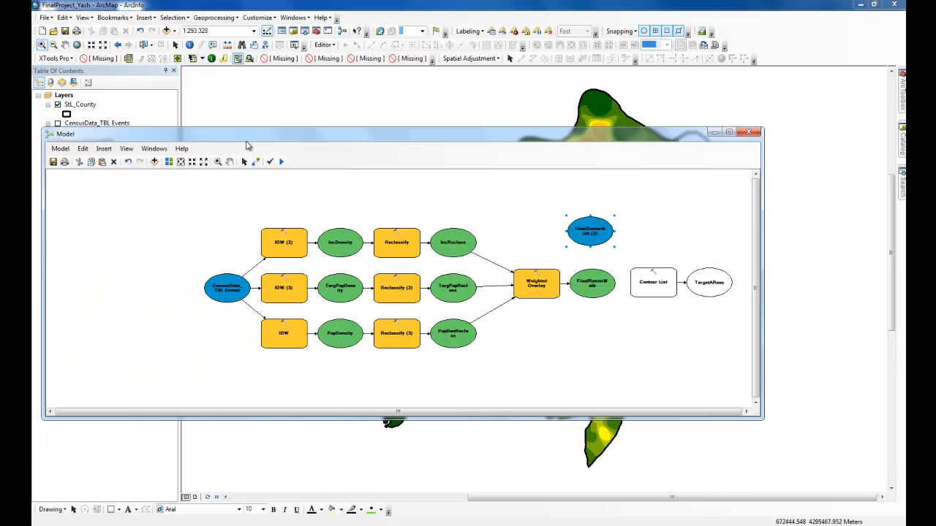
Step: Connect the newly added FinalRasterMath layer to Contour List as its input raster and check the tool's settings
left_click(255, 162)
left_click_drag(600, 232, 664, 293)
left_click(686, 291)
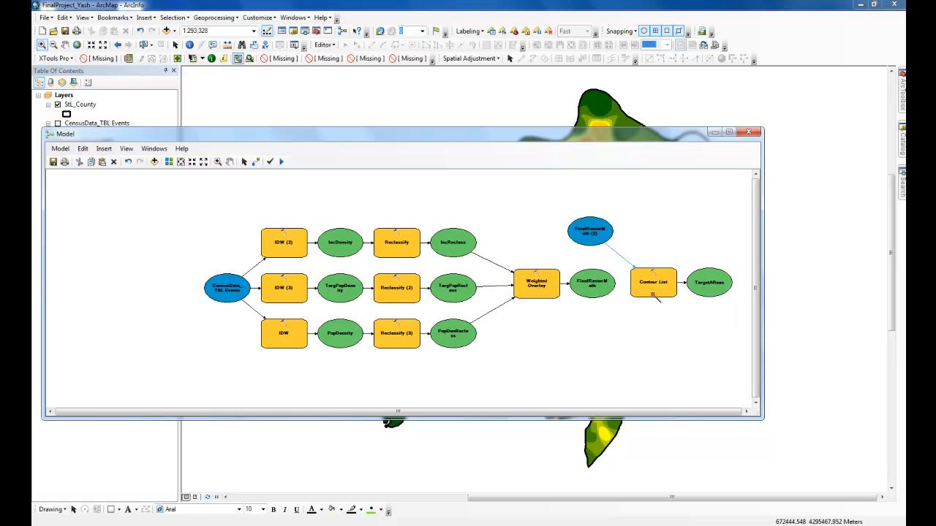
left_click(244, 163)
right_click(655, 280)
left_click(670, 287)
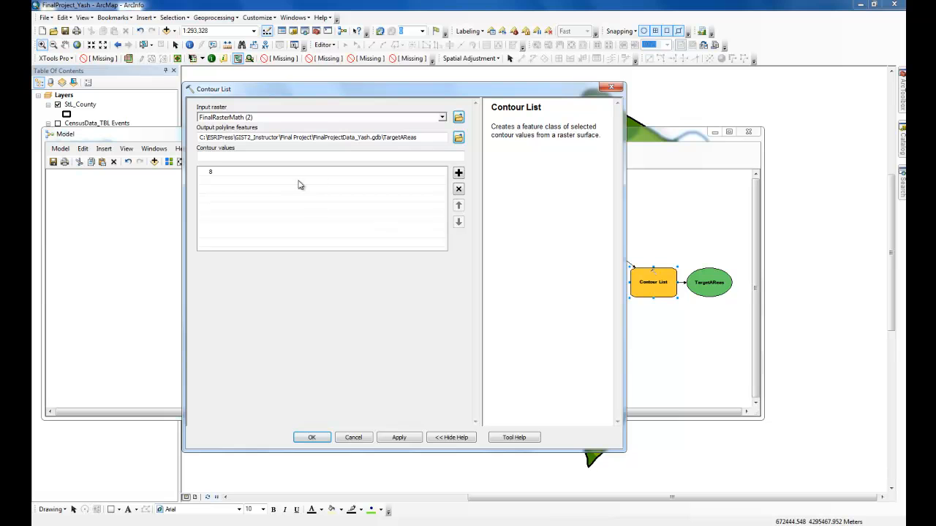
left_click(311, 437)
Step: Run Contour List and add its TargetAReas output to the map, minimizing the model window
right_click(661, 290)
left_click(674, 317)
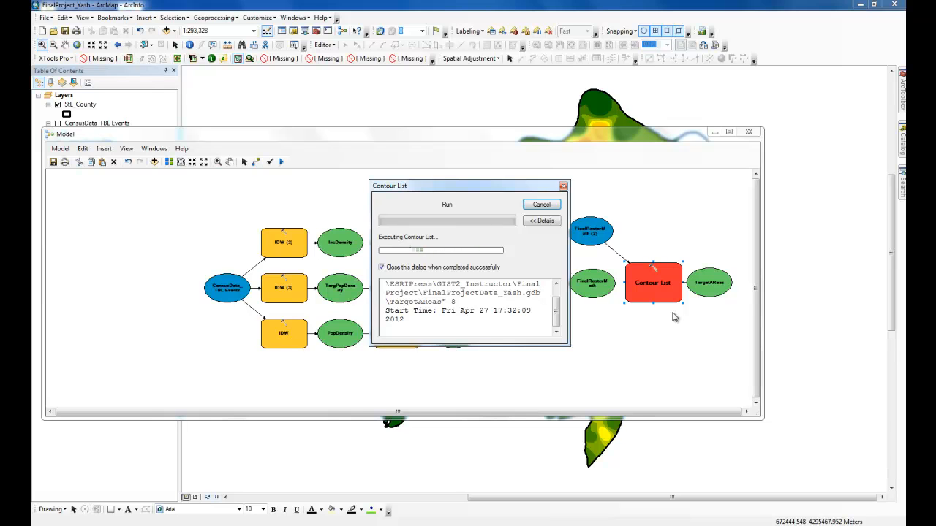
right_click(708, 283)
left_click(721, 328)
left_click(714, 132)
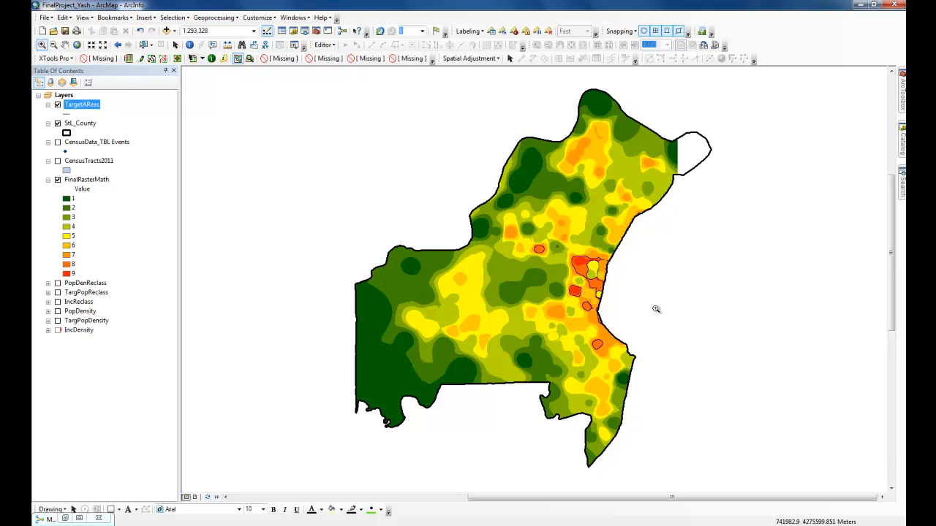
Step: Set the TargetAReas contour line symbol to black with a width of 4
left_click(67, 113)
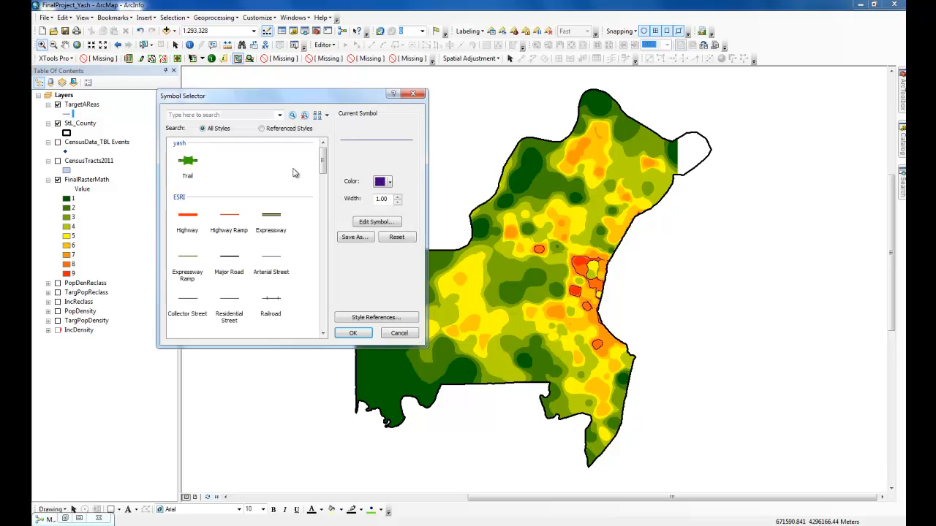
left_click(386, 182)
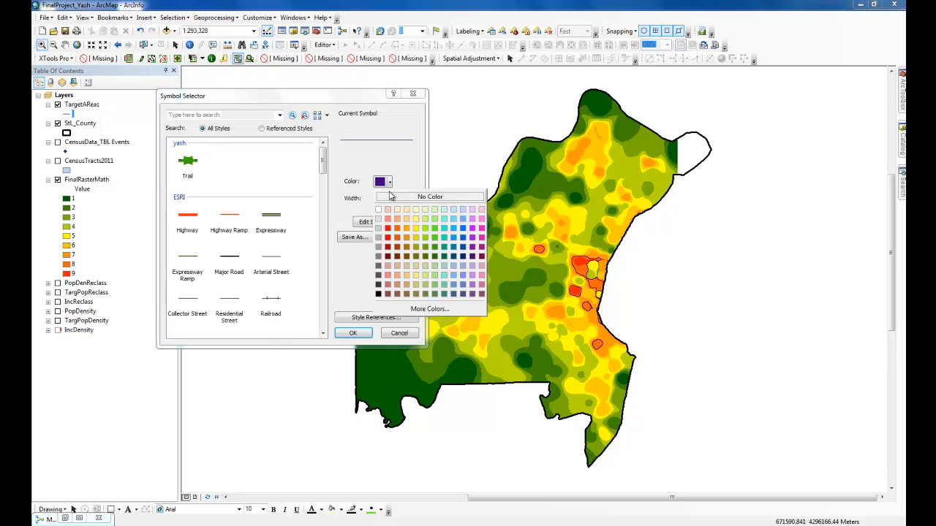
left_click(379, 293)
left_click(397, 196)
left_click(397, 196)
left_click(397, 196)
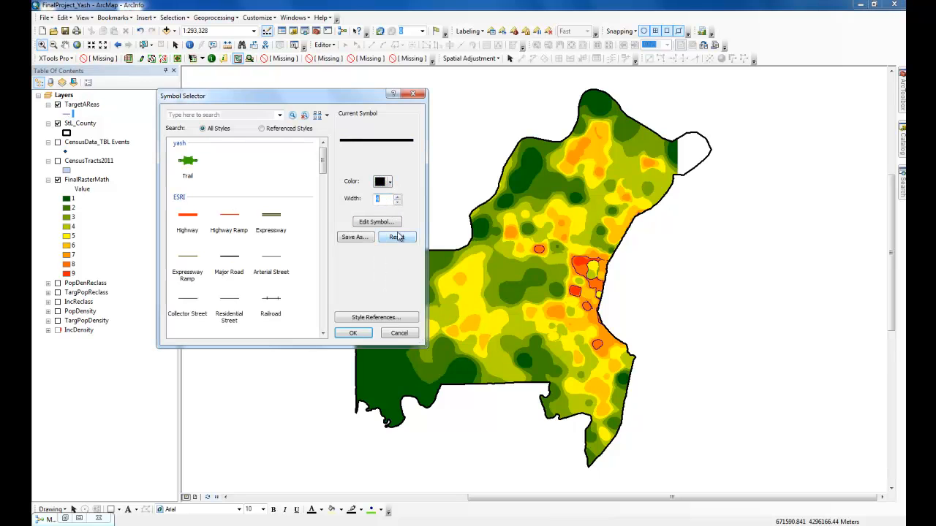
left_click(365, 333)
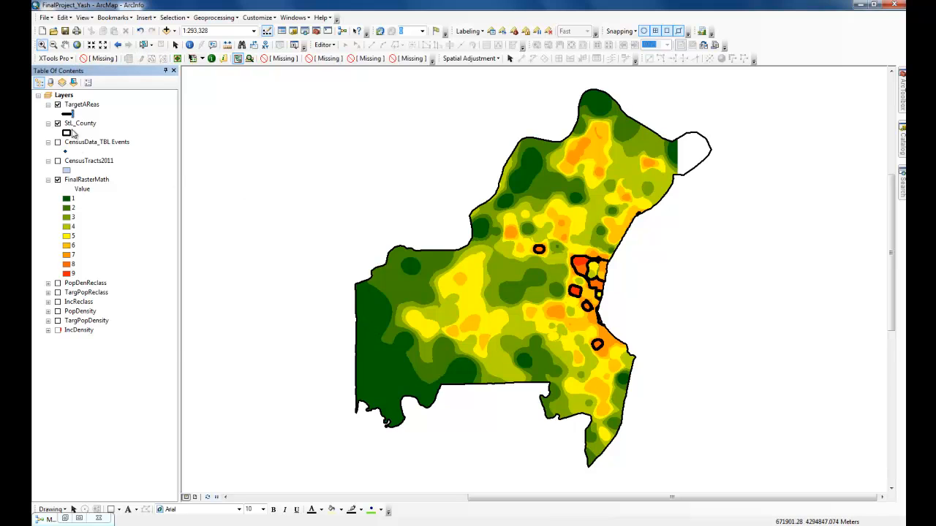
Step: Reduce the TargetAReas line width to 3
left_click(68, 114)
left_click(397, 202)
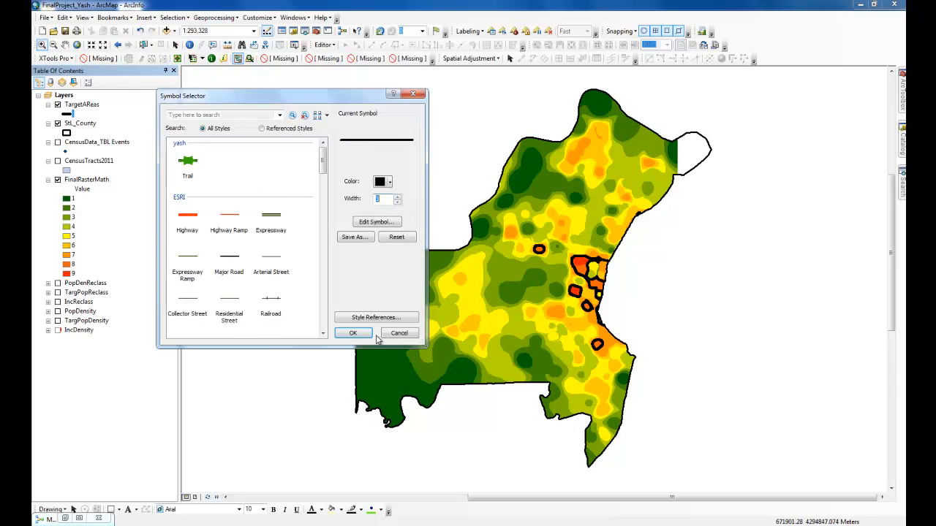
left_click(352, 332)
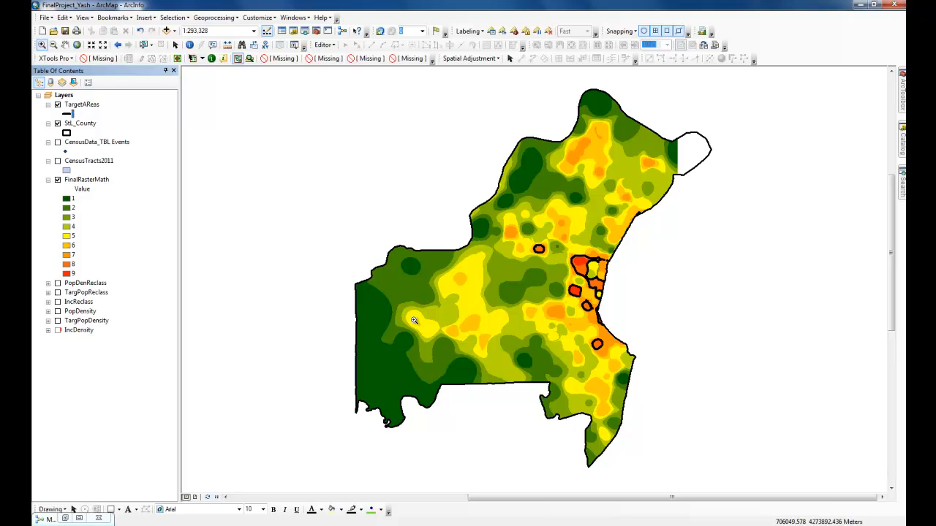